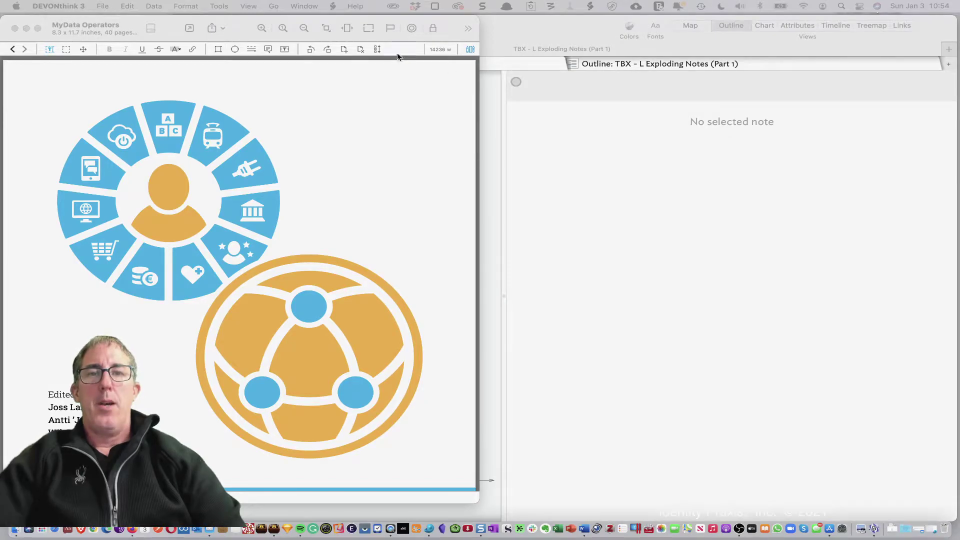
Narrow the Tinderbox outline window to sit beside the MyData Operators PDF in DEVONthink
left_click(560, 80)
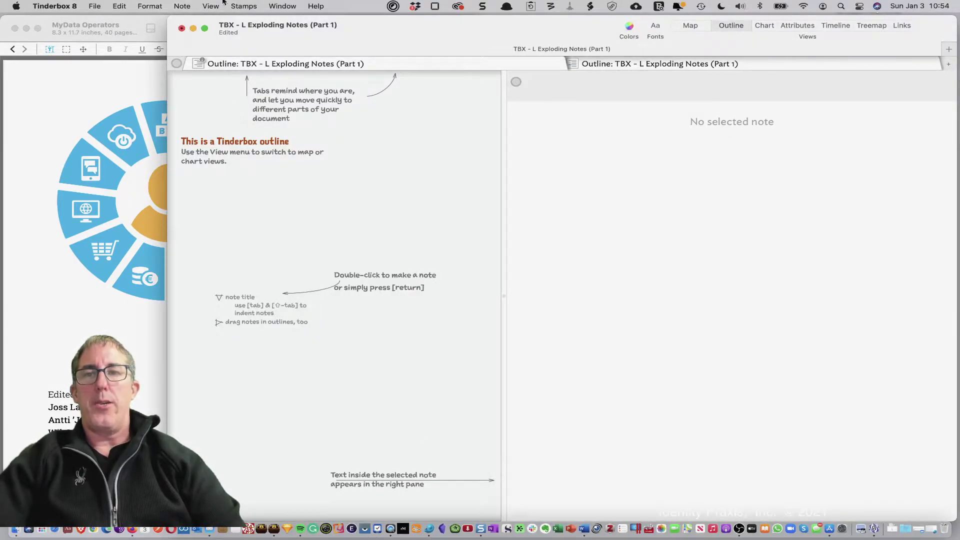
left_click_drag(171, 15, 296, 16)
left_click(225, 121)
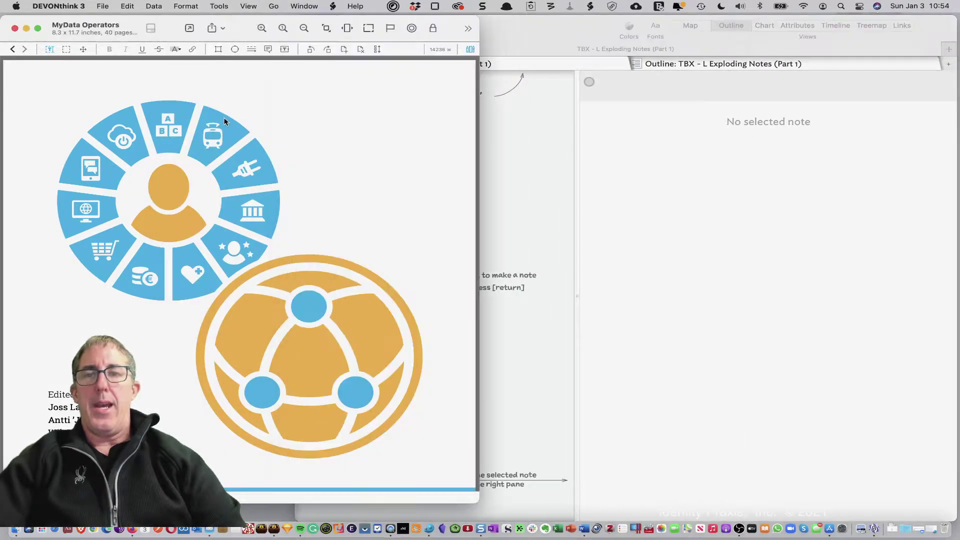
Select the PDF's proto-operator member list from 1001 Lakes down, then return to Tinderbox
scroll(303, 216, "down", 10)
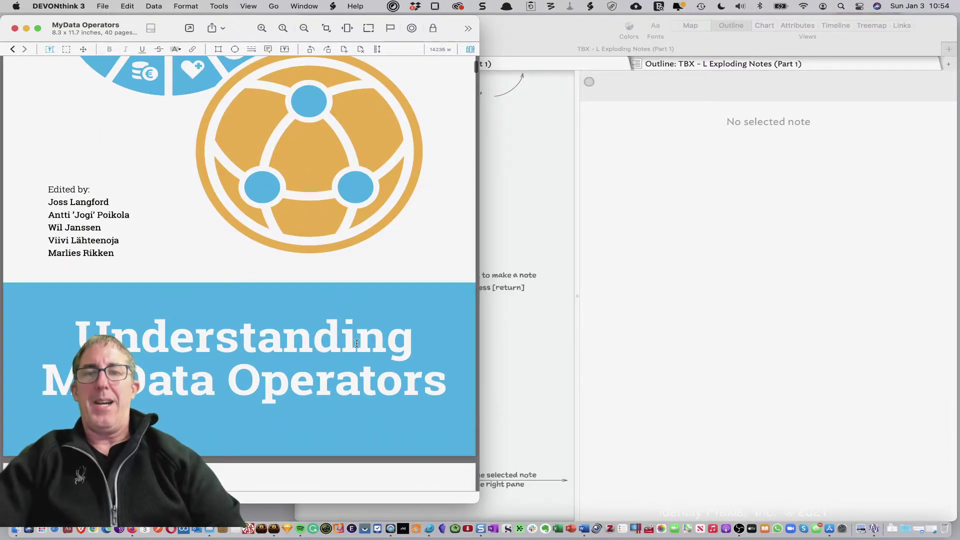
scroll(357, 343, "down", 15)
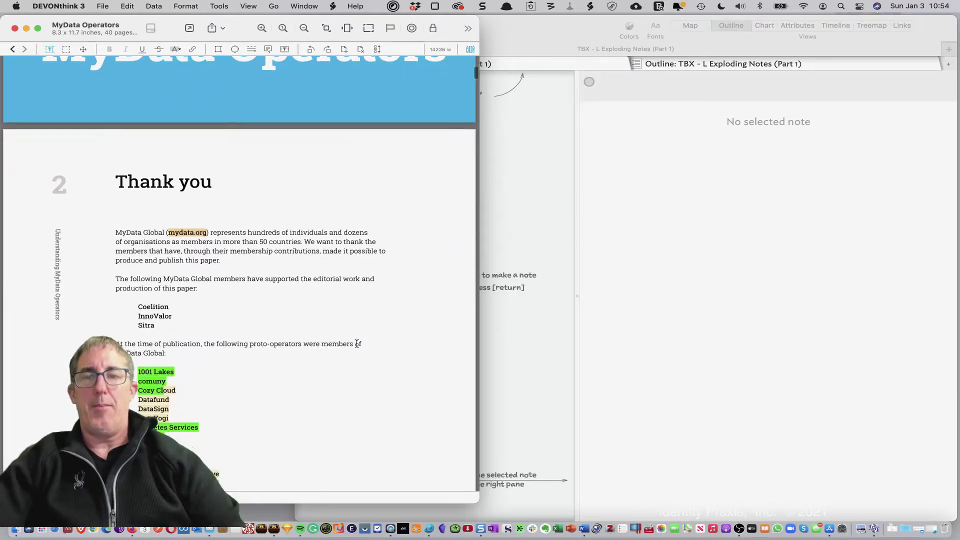
scroll(357, 343, "down", 10)
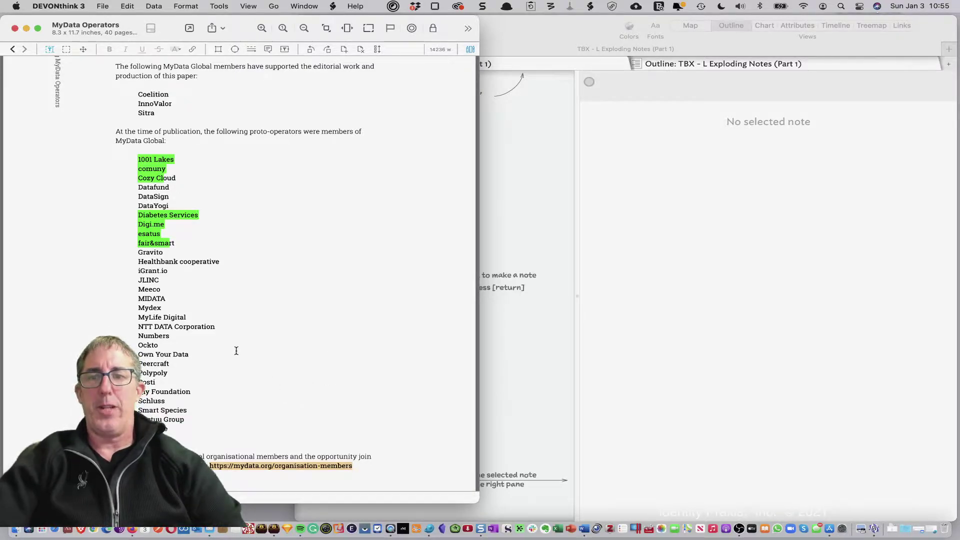
scroll(241, 350, "up", 5)
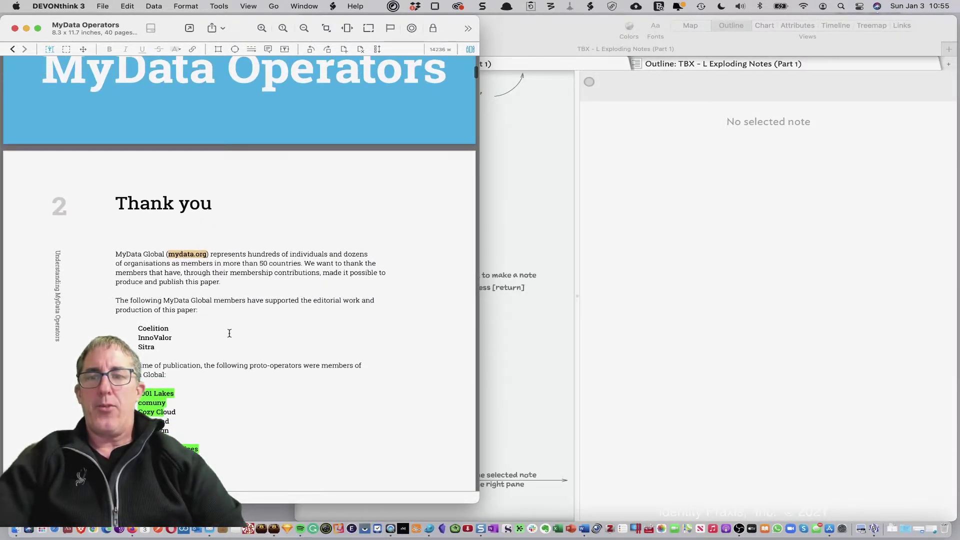
scroll(229, 334, "down", 4)
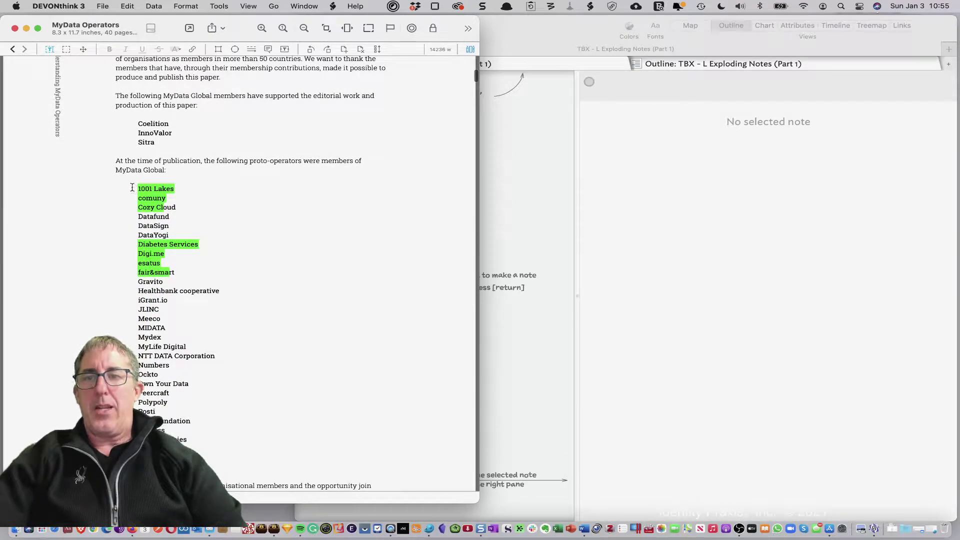
left_click_drag(137, 185, 214, 449)
key("super+c")
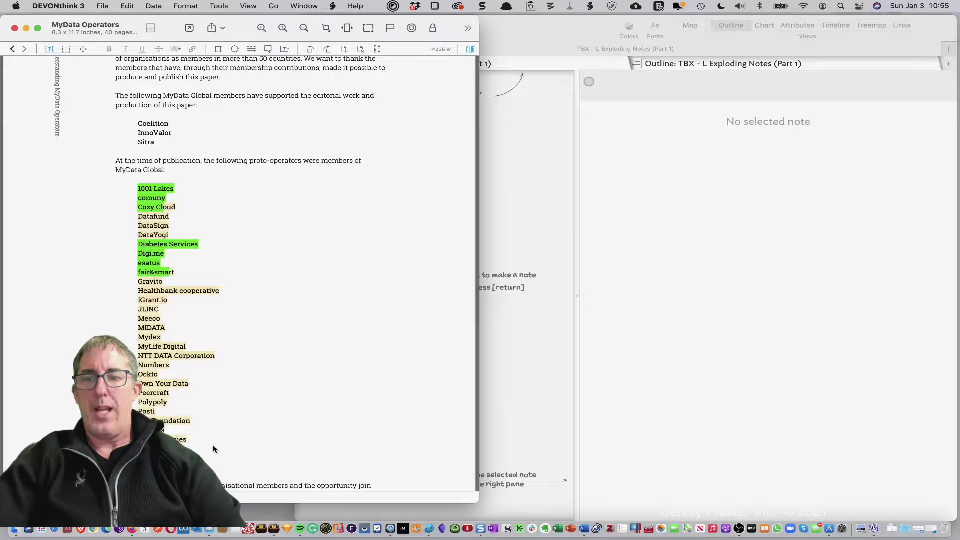
left_click(531, 337)
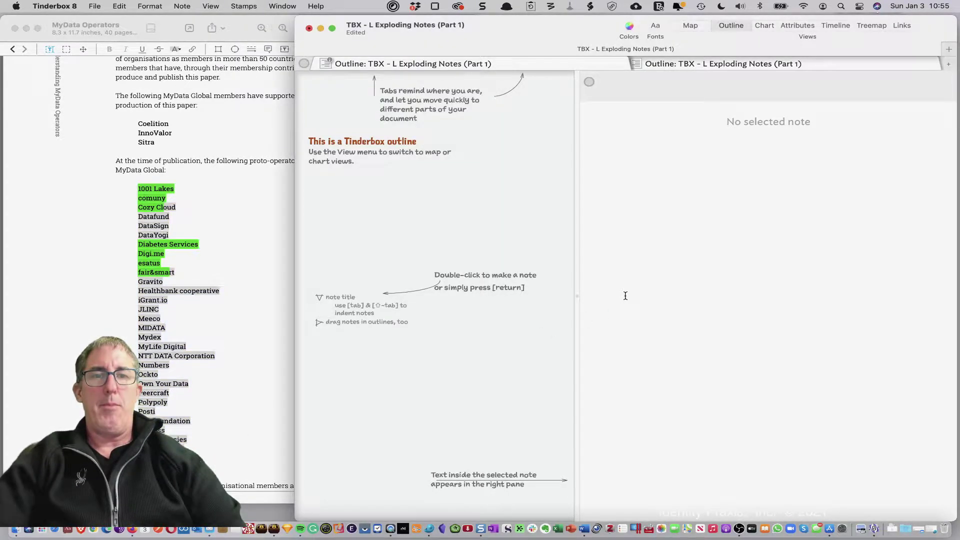
Create a new outline note named 'MyData Operators'
double_click(394, 242)
left_click(645, 196)
key("super+z")
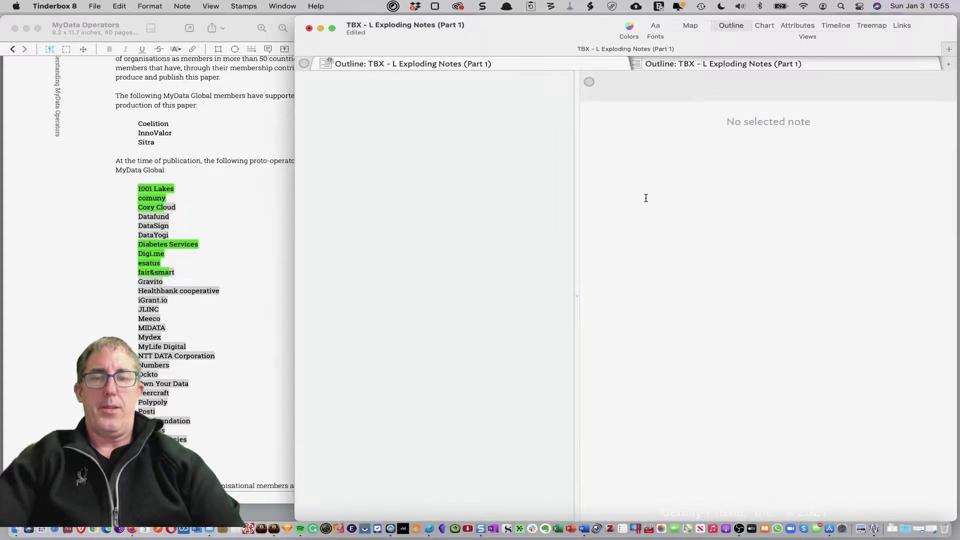
double_click(480, 201)
left_click(645, 208)
double_click(426, 201)
type("MyData Operators")
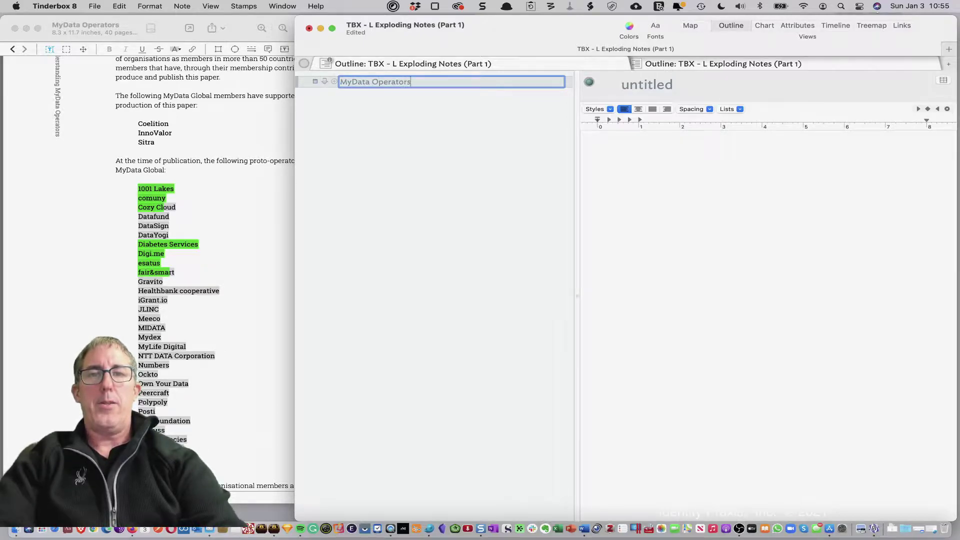
Paste the operator list into the note's text and put comuny on its own line
left_click(693, 259)
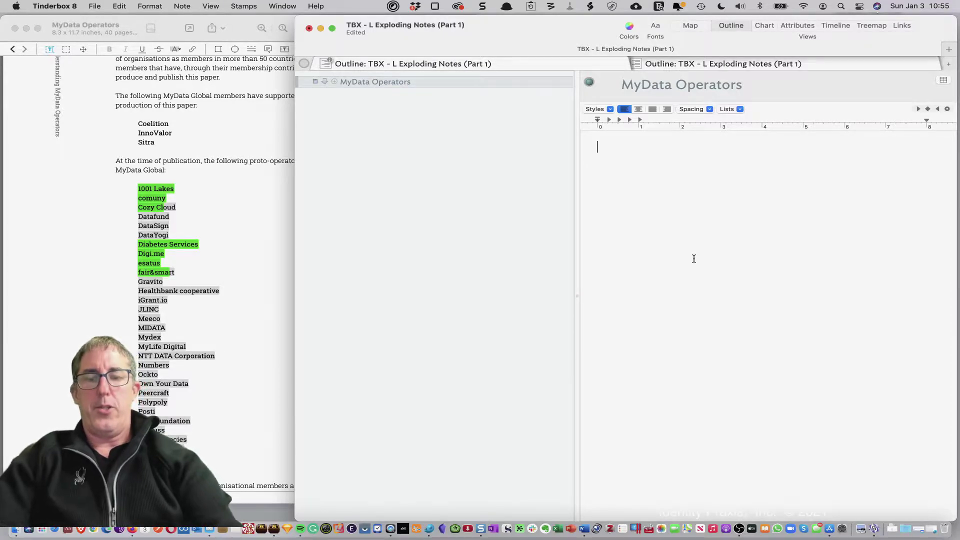
key("super+v")
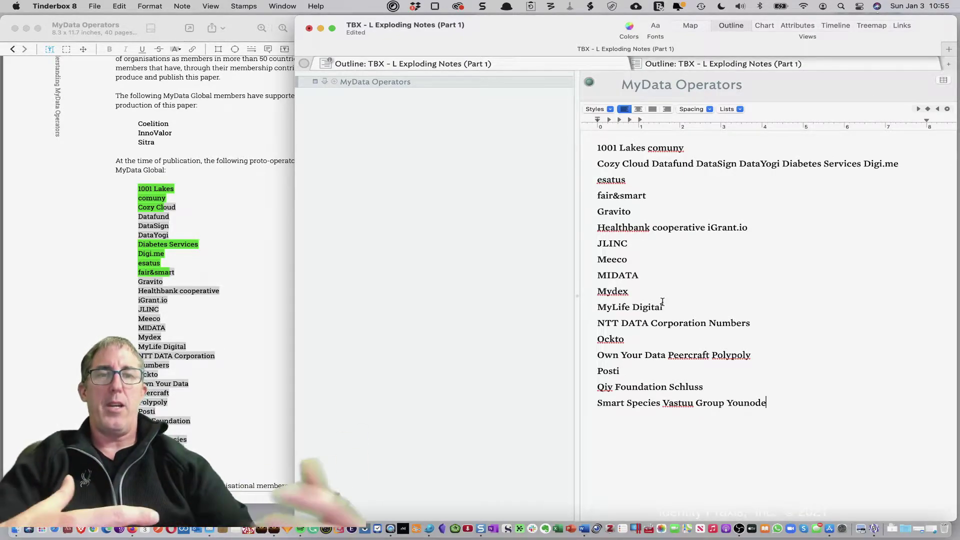
left_click(647, 148)
key("Return")
Put Datafund, DataSign, Diabetes Services and Digi.me each on their own line
left_click(651, 180)
key("Return")
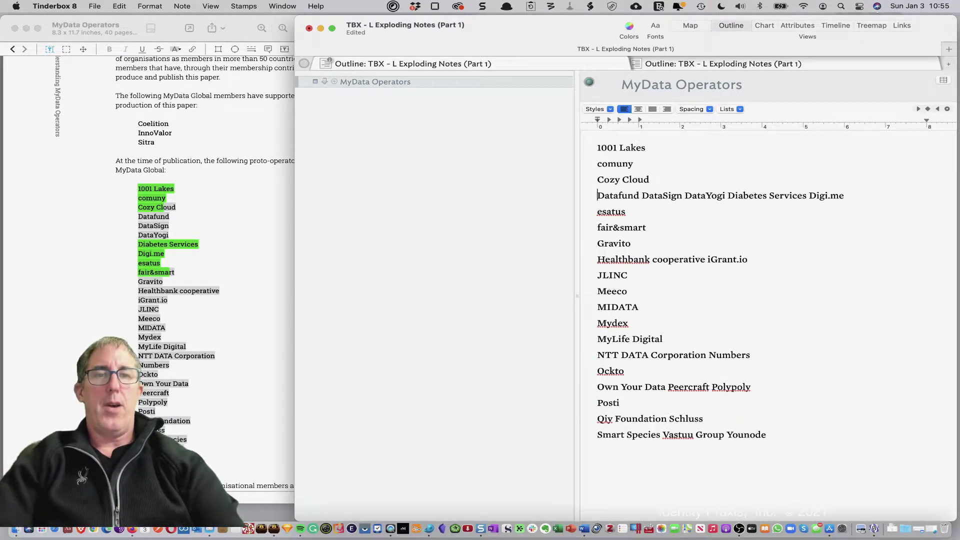
left_click(642, 196)
key("Return")
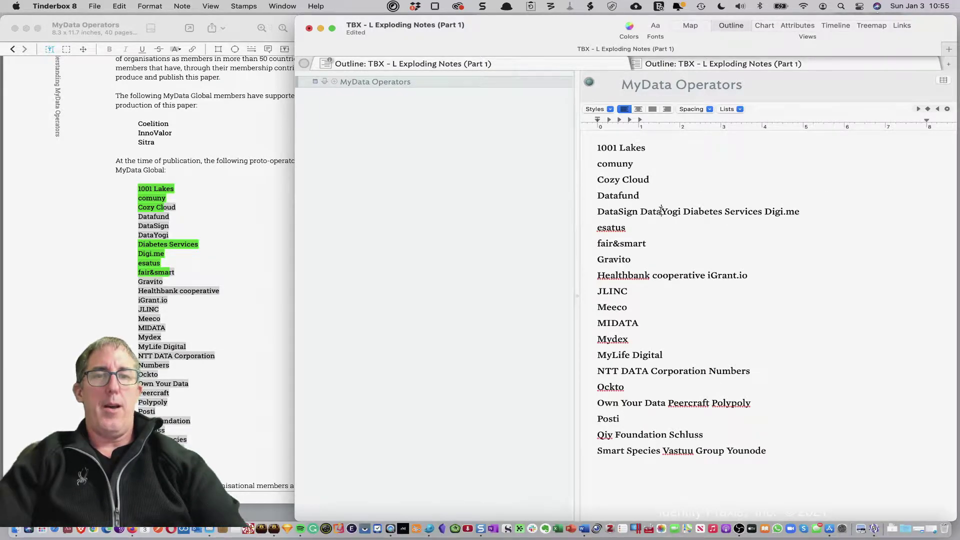
left_click(662, 211)
key("Return")
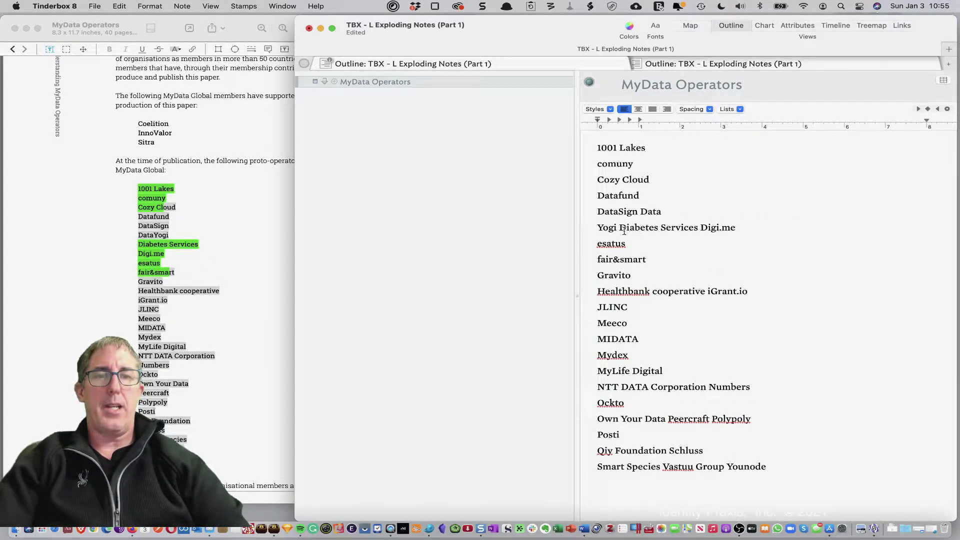
left_click(619, 226)
key("Return")
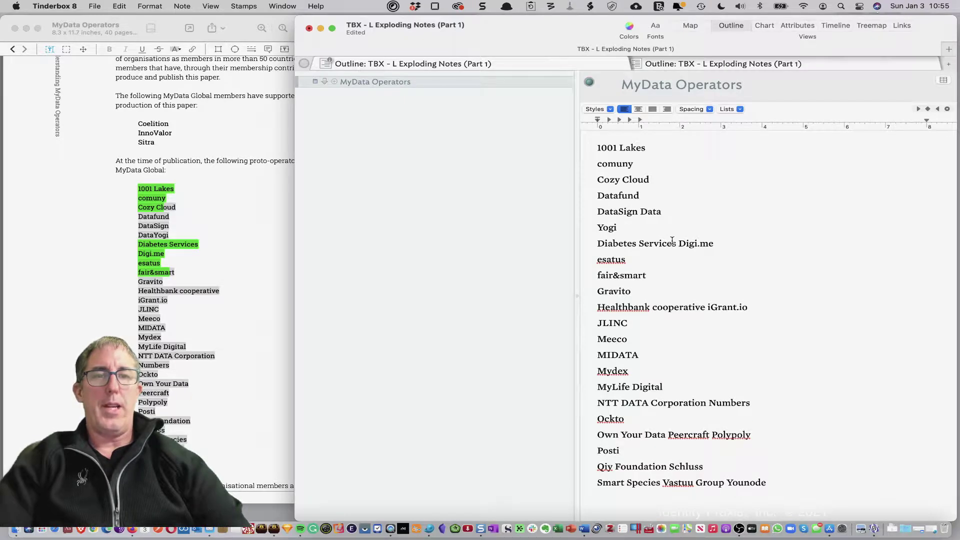
left_click(678, 243)
key("Return")
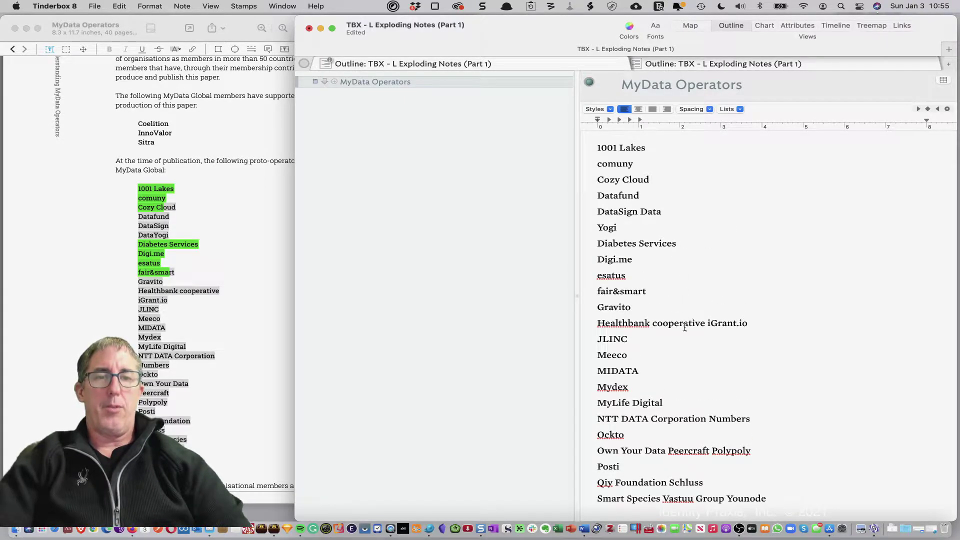
Break the line after Healthbank cooperative and rejoin the split name as iGrant.io
left_click(711, 323)
key("Return")
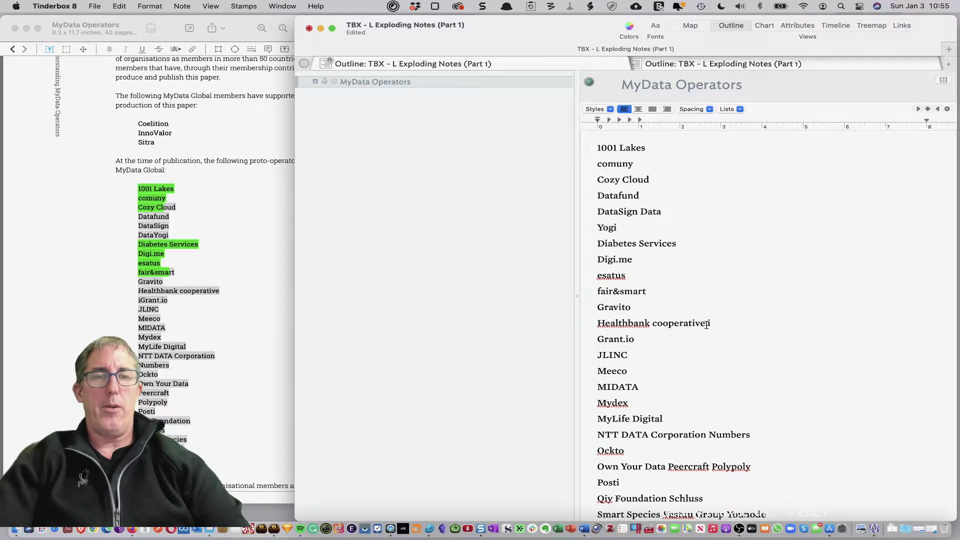
left_click(709, 323)
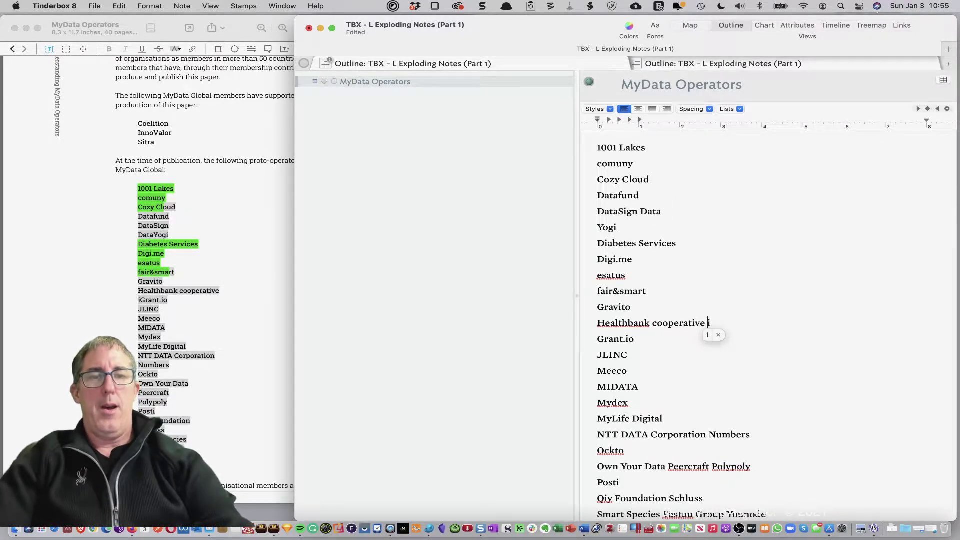
key("Return")
left_click(598, 353)
key("BackSpace")
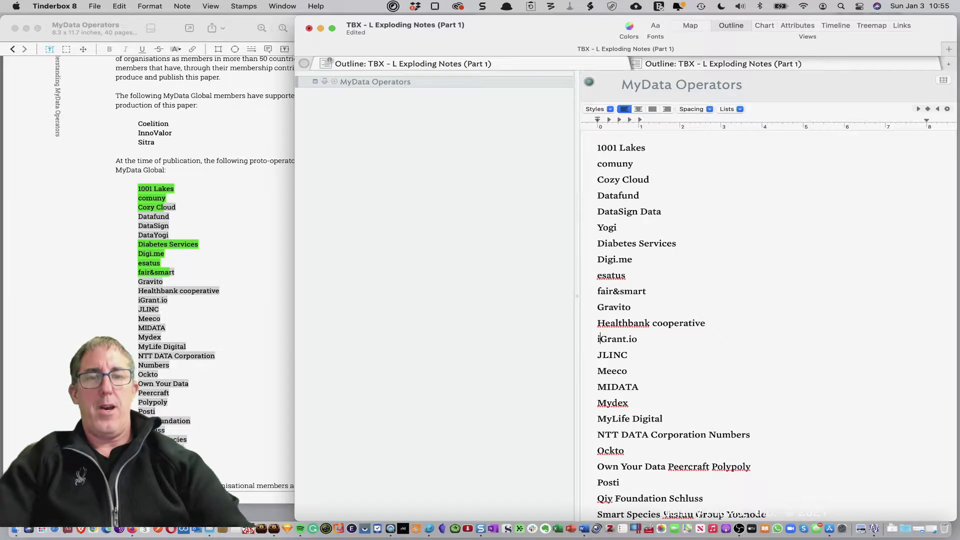
Put Peercraft and Polypoly on their own lines, dismissing a Firefox password prompt
scroll(705, 375, "down", 1)
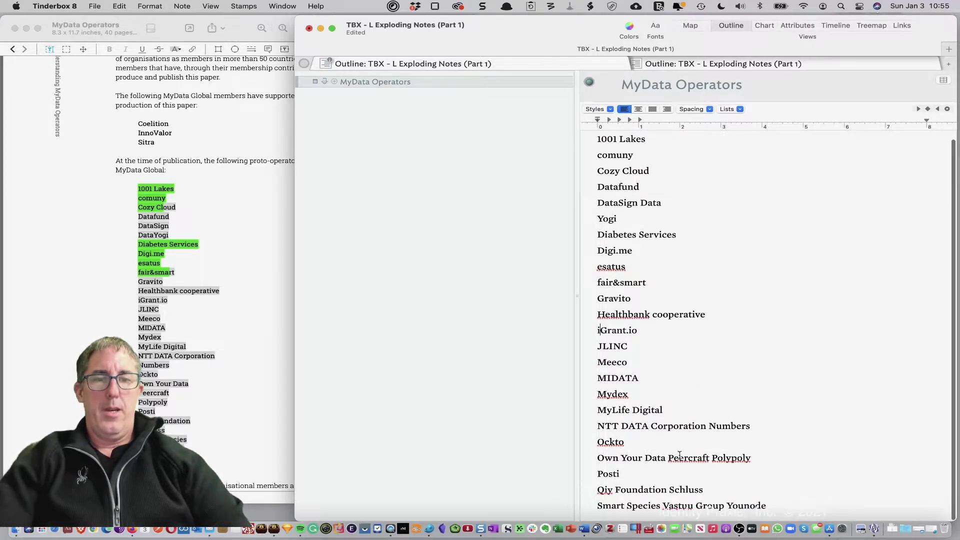
left_click(668, 458)
key("Return")
left_click(641, 473)
key("Return")
scroll(660, 440, "down", 2)
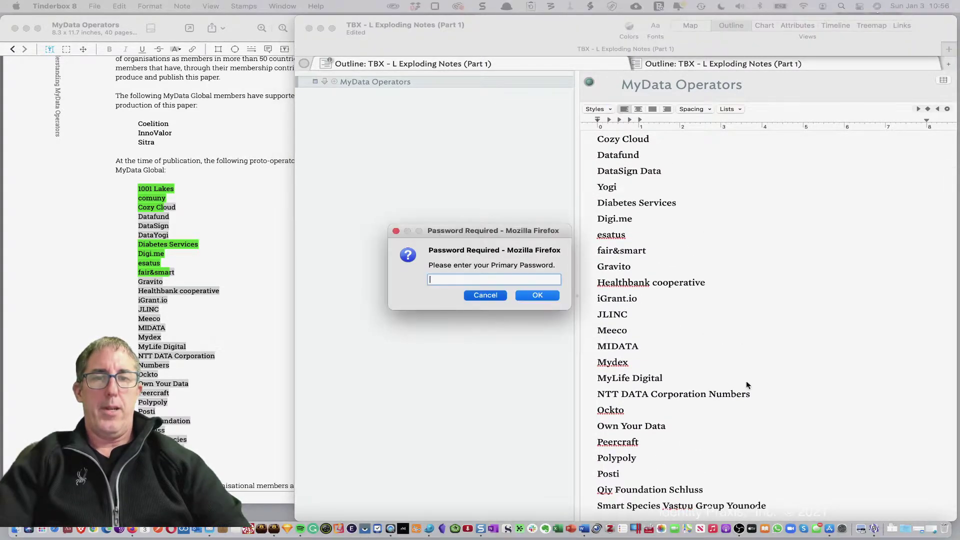
left_click(485, 295)
Put Vastuu Group, Younode and Schluss each on their own line
scroll(760, 440, "down", 1)
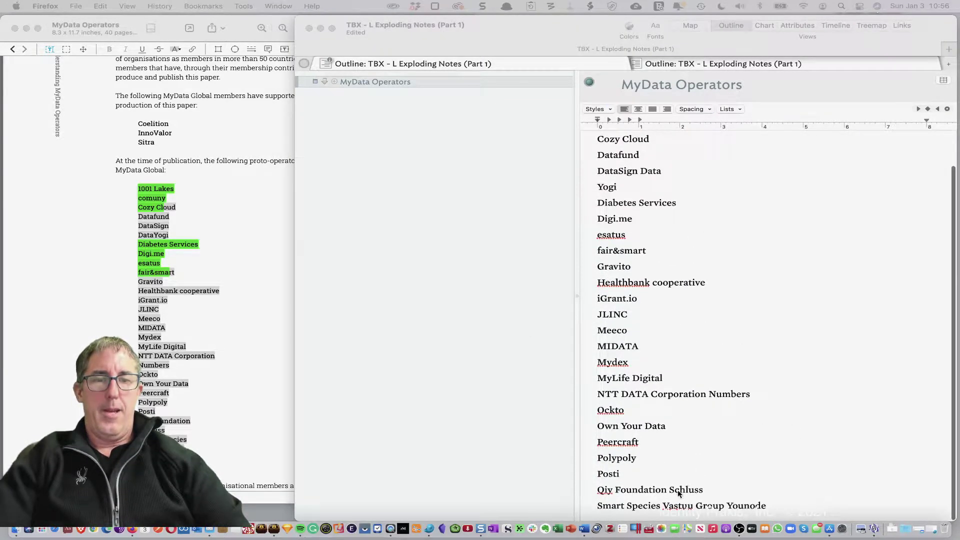
left_click(663, 505)
key("Return")
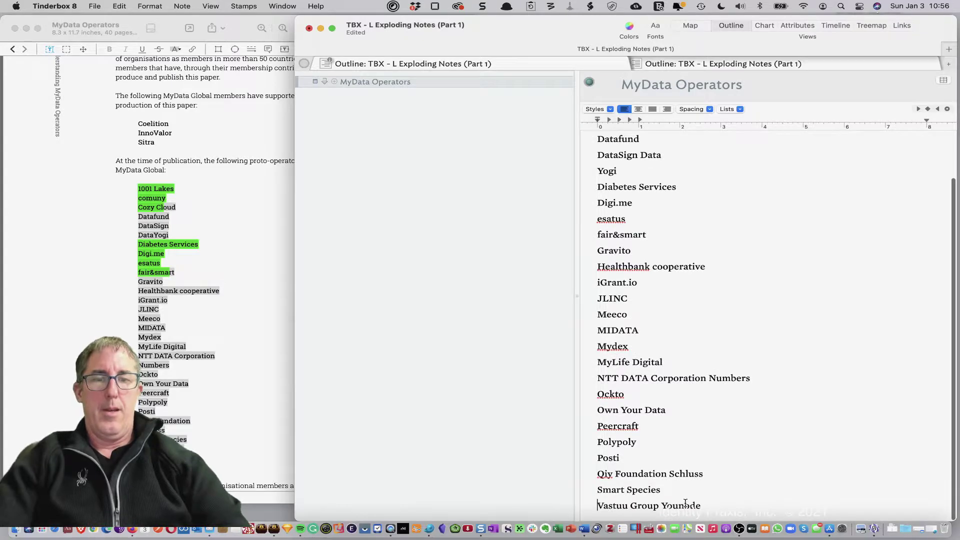
left_click(663, 506)
key("Return")
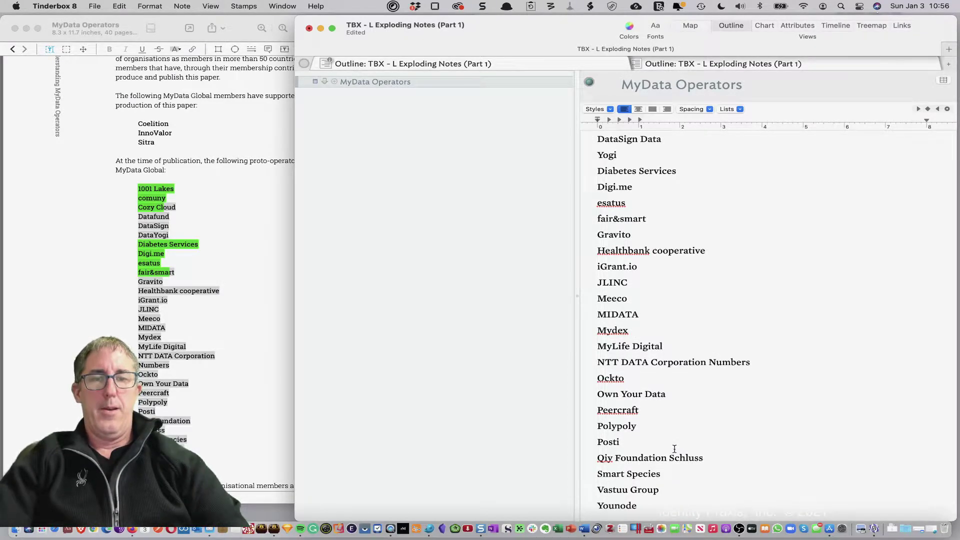
left_click(669, 457)
key("Return")
scroll(685, 447, "down", 1)
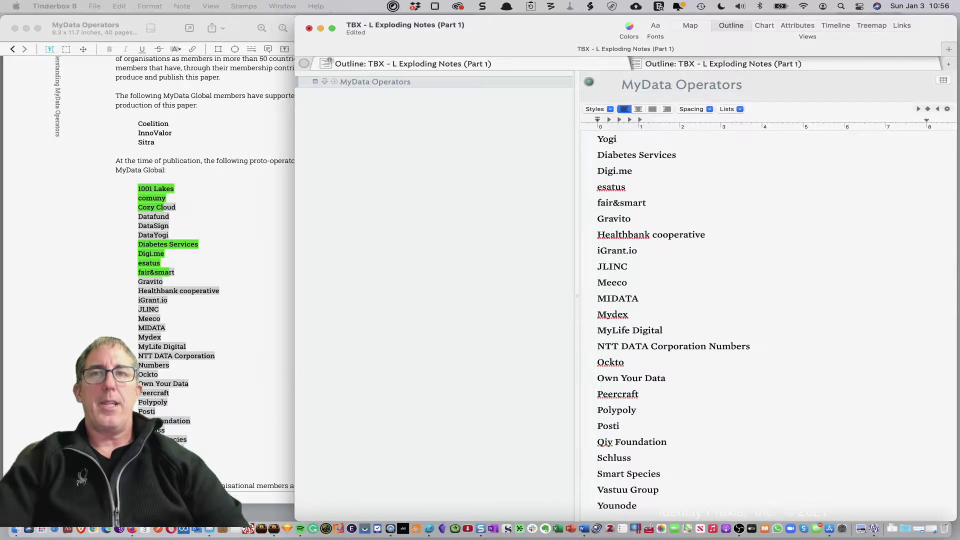
scroll(616, 438, "up", 3)
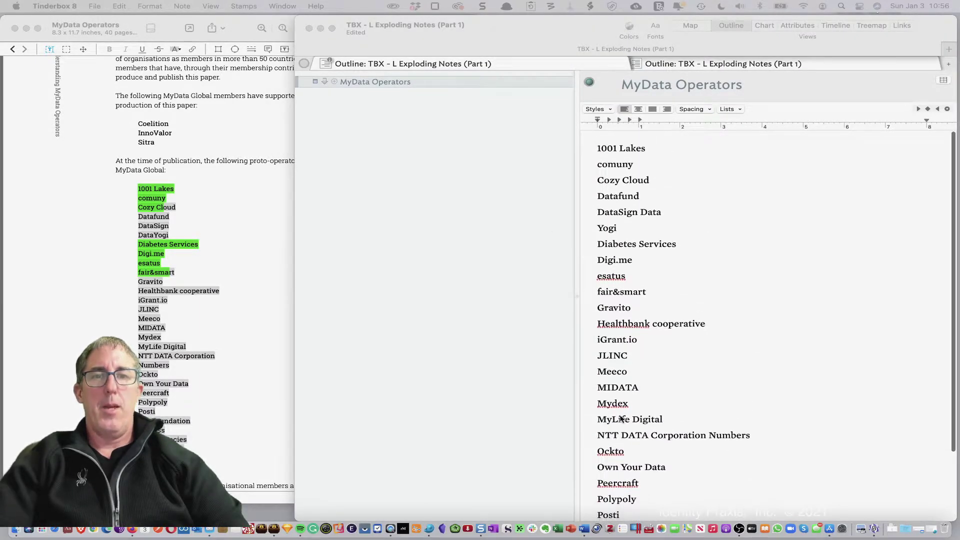
scroll(620, 400, "down", 3)
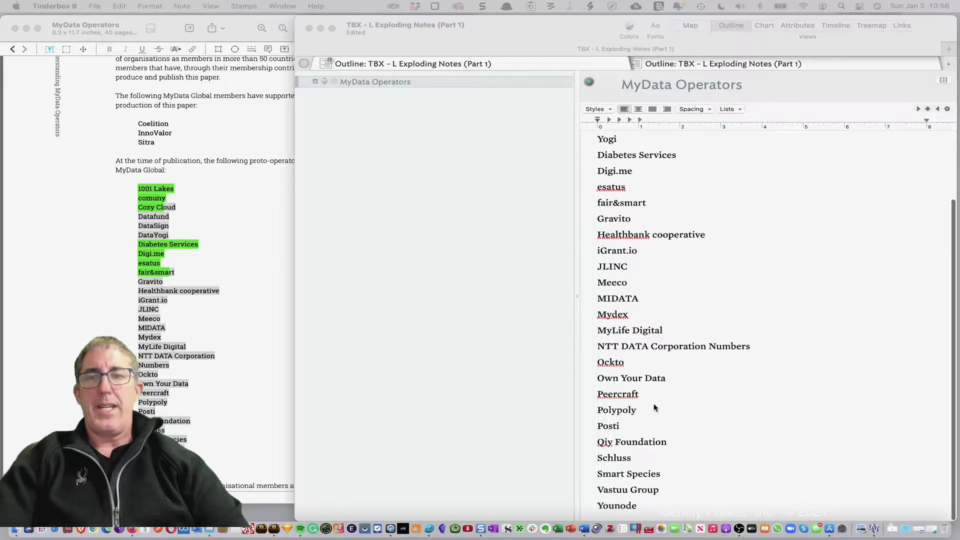
Select the PDF paragraph listing contributors and organisations, then return to Tinderbox
left_click(202, 333)
scroll(201, 333, "down", 10)
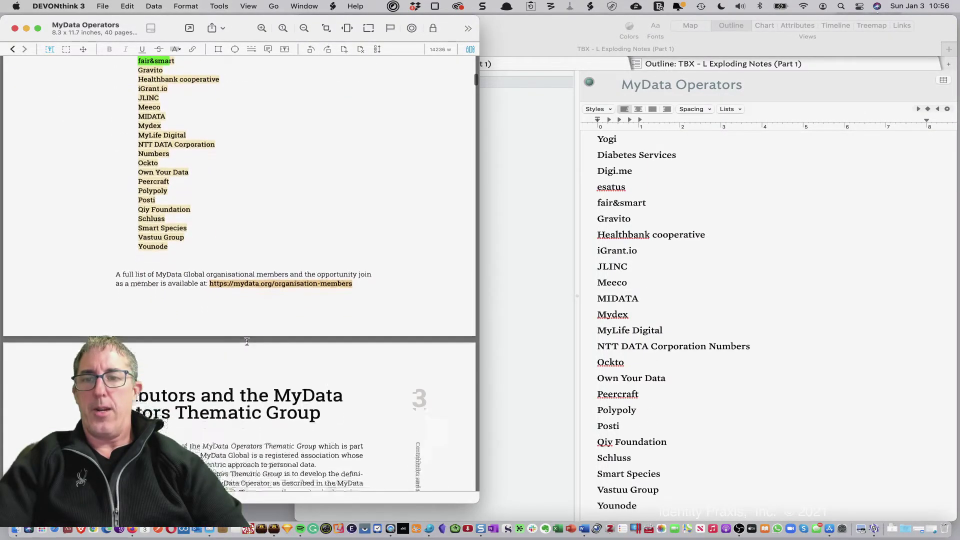
left_click_drag(104, 228, 185, 336)
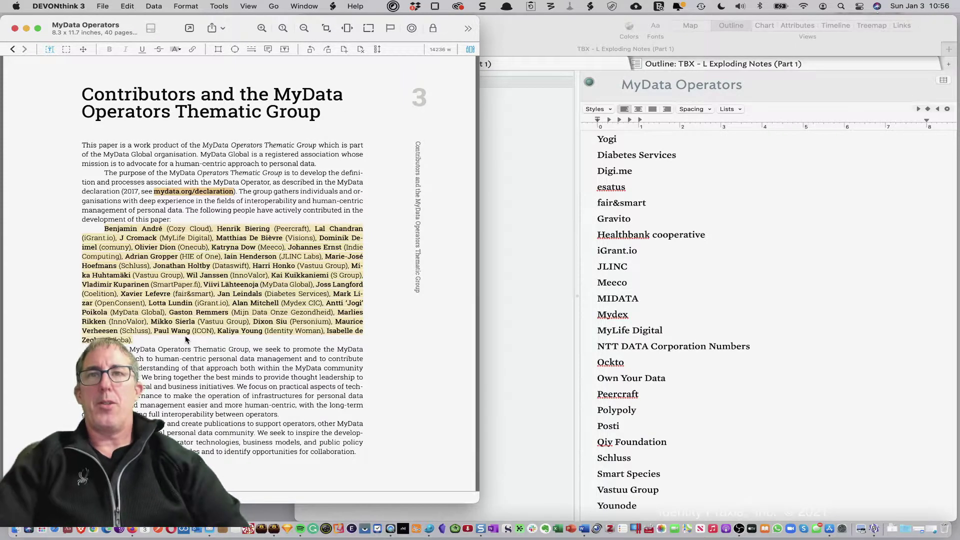
left_click(738, 207)
Add a sibling note 'My Data Operator Contributors' and paste the contributor paragraph into it
key("Return")
type("My Data Oper")
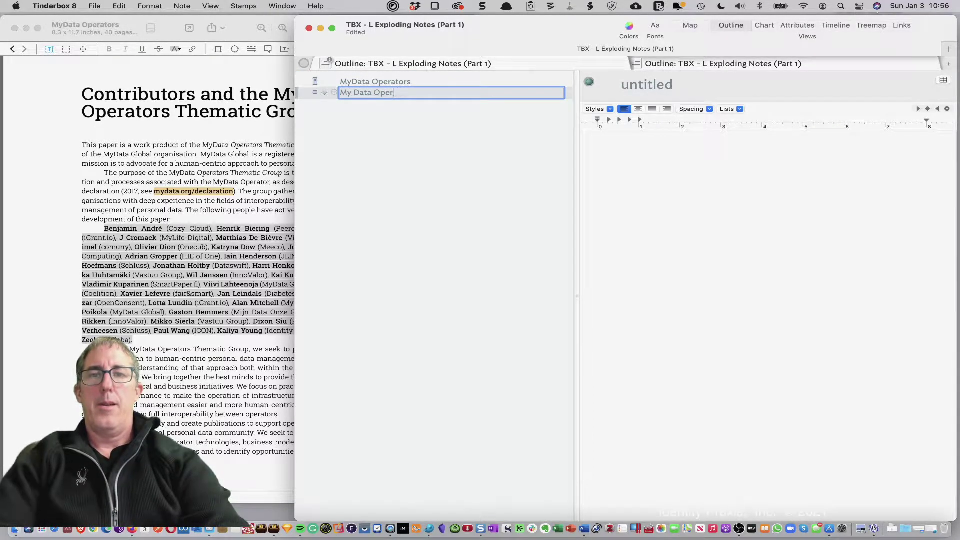
type("ator Contrib")
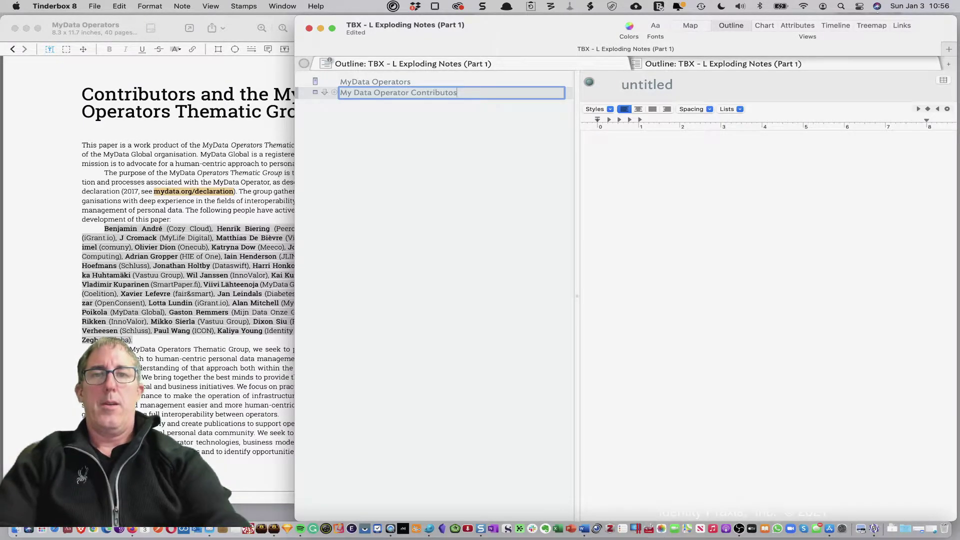
type("u")
left_click(742, 214)
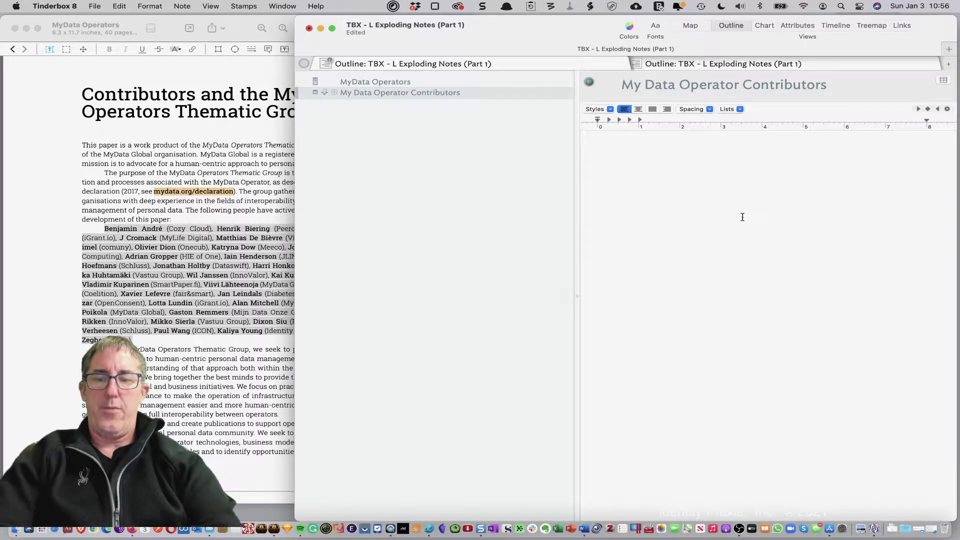
type("Benjamin André (Cozy Cloud), Henrik Biering (Peercraft), Lal Chandran (iGrant.io), J Cromack (MyLife Digital), Matthias De Bièvre (Visions), Dominik De- imel (comuny), Olivier Dion (Onecub), Katryna Dow (Meeco), Johannes Ernst (Indie Computing), Adrian Gropper (HIE of One), Iain Henderson (JLINC Labs), Marie-José Hoefmans (Schluss), Jonathan Holtby (Dataswift), Harri Honko (Vastuu Group), Mi- ka Huhtamäki (Vastuu Group), Wil Janssen (InnoValor), Kai Kuikkaniemi (S Group), Vladimir Kuparinen □□□□□□□□□□□□□□□□ Viivi Lähteenoja (MyData Global), Joss Langford (Coelition), Xavier Lefevre (fair&smart), Jan Leindals (Diabetes Services), Mark Li- zar (OpenConsent), Lotta Lundin (iGrant.io), Alan Mitchell (Mydex CIC), Antti 'Jogi' Poikola (MyData Global), Gaston Remmers (Mijn Data Onze Gezondheid), Marlies Rikken (InnoValor), Mikko Sierla (Vastuu Group), Dixon Siu (Personium), Maurice Verheesen (Schluss), Paul Wang (ICON), Kaliya Young (Identity Woman), Isabelle de Zegher (b!loba).")
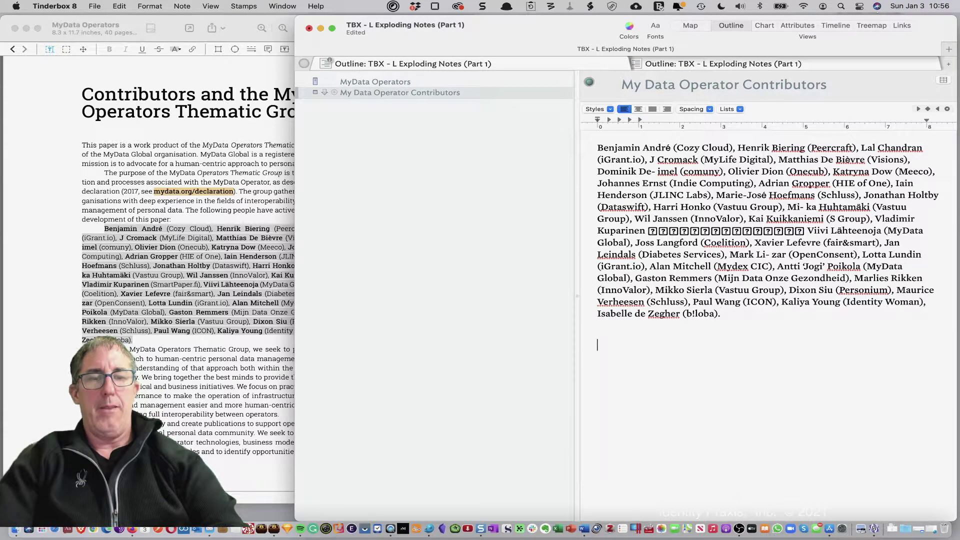
key("super+v")
Reset the small-font contributor paragraph to Standard Size
left_click_drag(641, 342, 579, 338)
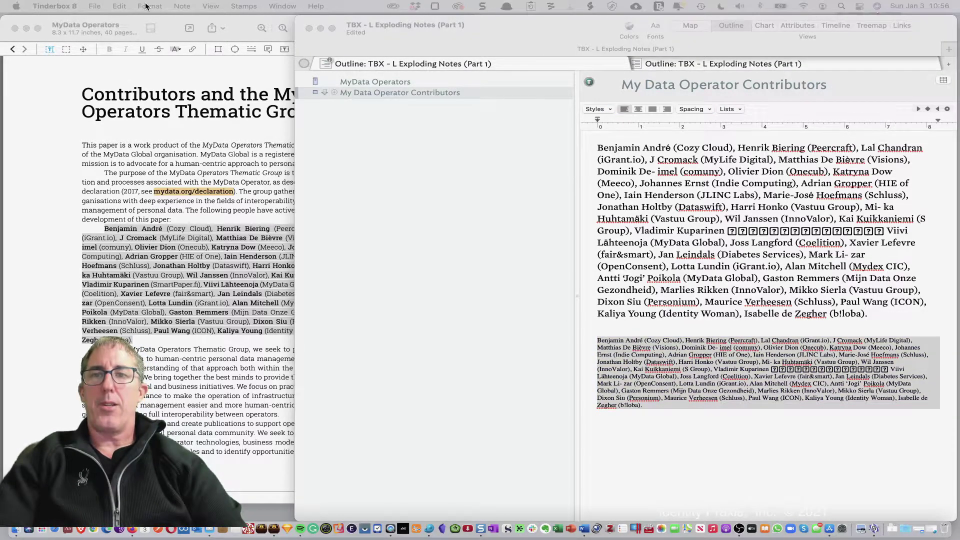
left_click(641, 363)
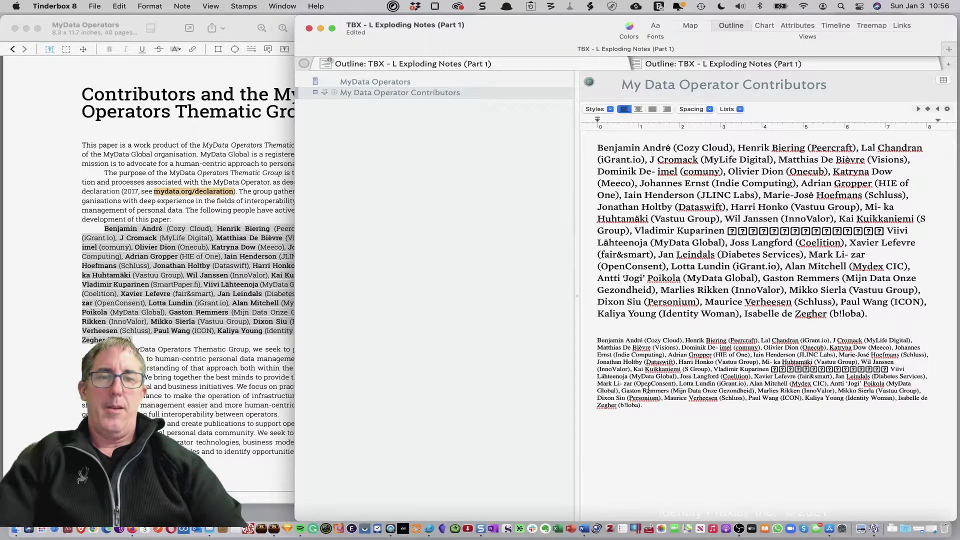
left_click_drag(652, 395, 582, 340)
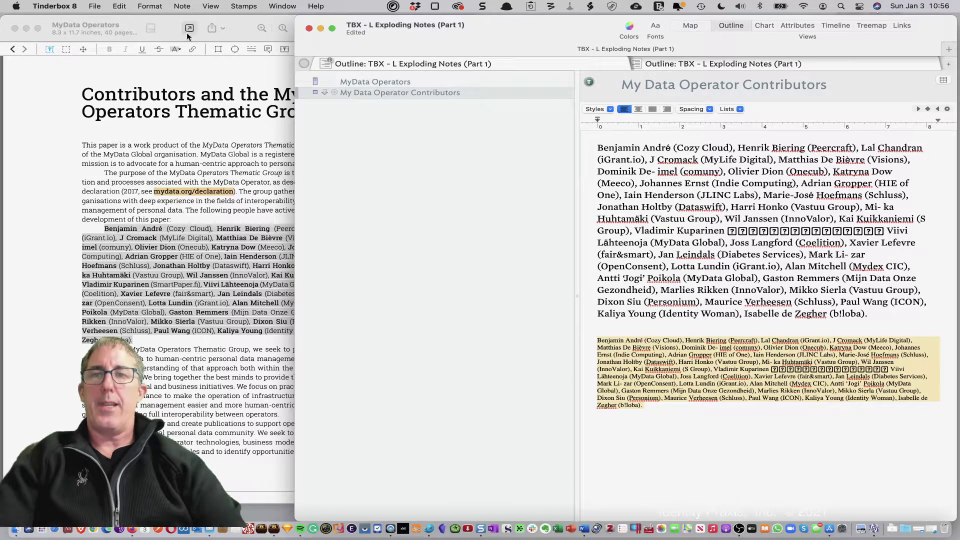
left_click(150, 6)
mouse_move(155, 43)
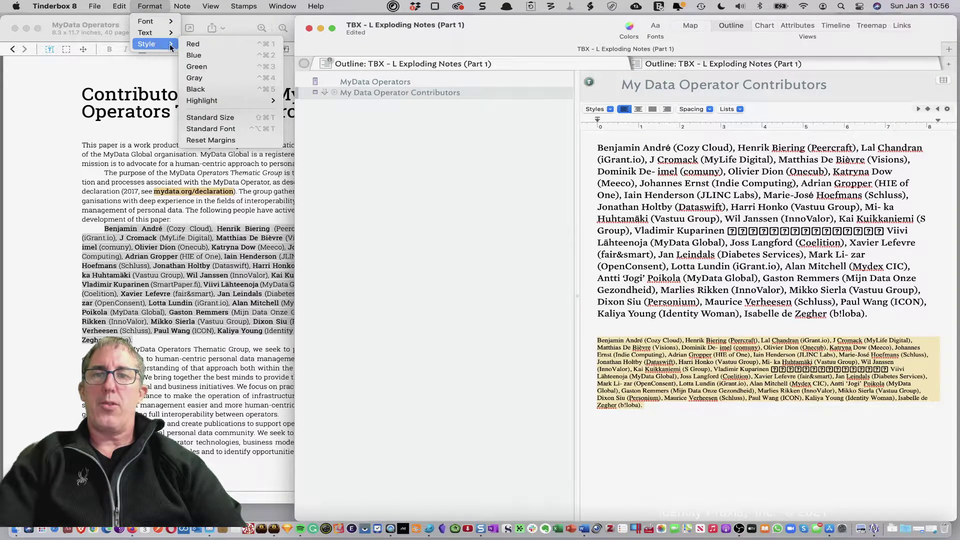
left_click(226, 118)
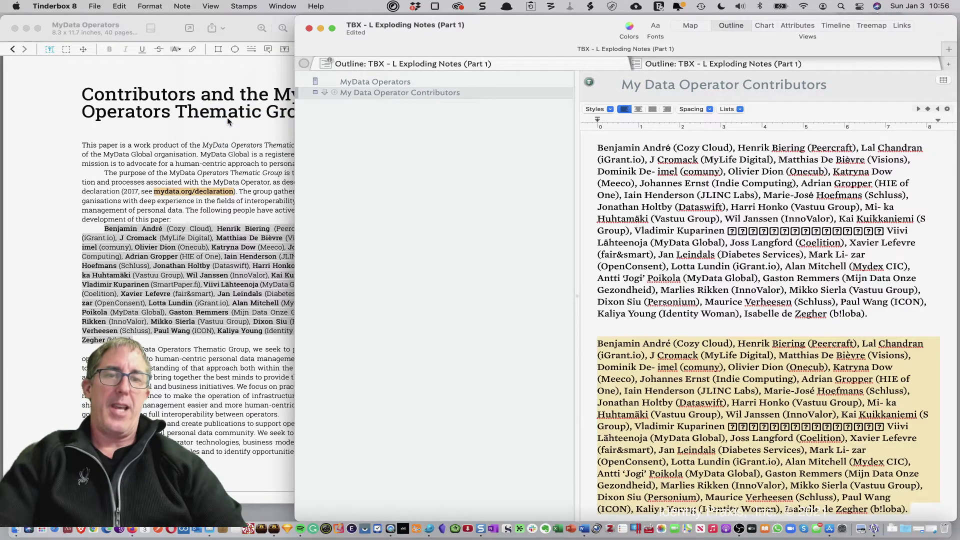
Delete the duplicate contributor paragraph and select the garbled characters after a contributor's name
left_click_drag(700, 328, 912, 500)
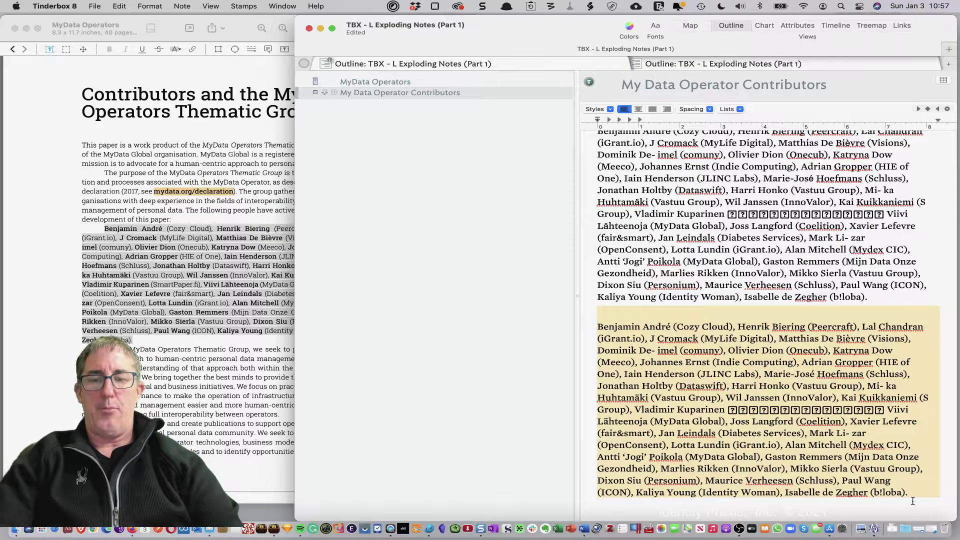
key("BackSpace")
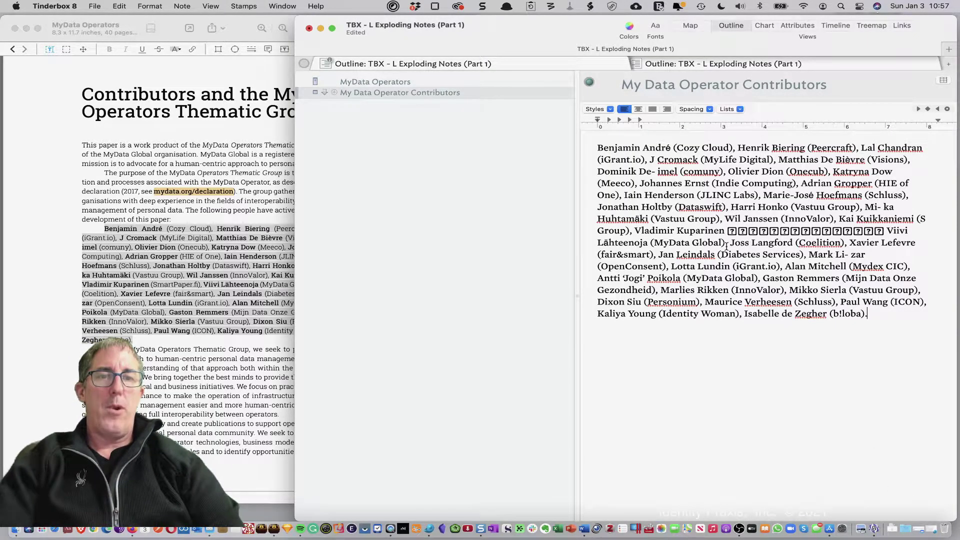
left_click_drag(730, 232, 865, 227)
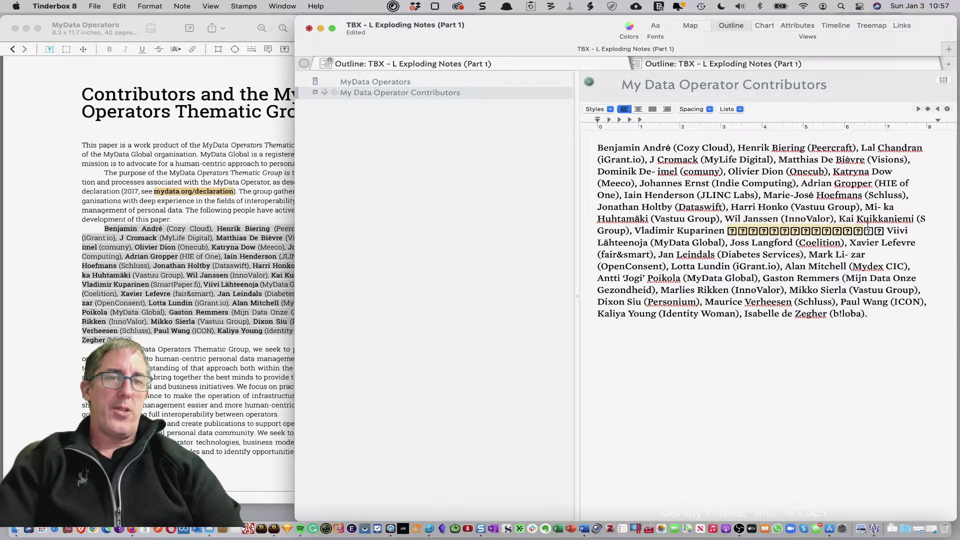
Replace the garbled characters with '(SmartParer.fi),' and return to the MyData Operators note
key("BackSpace")
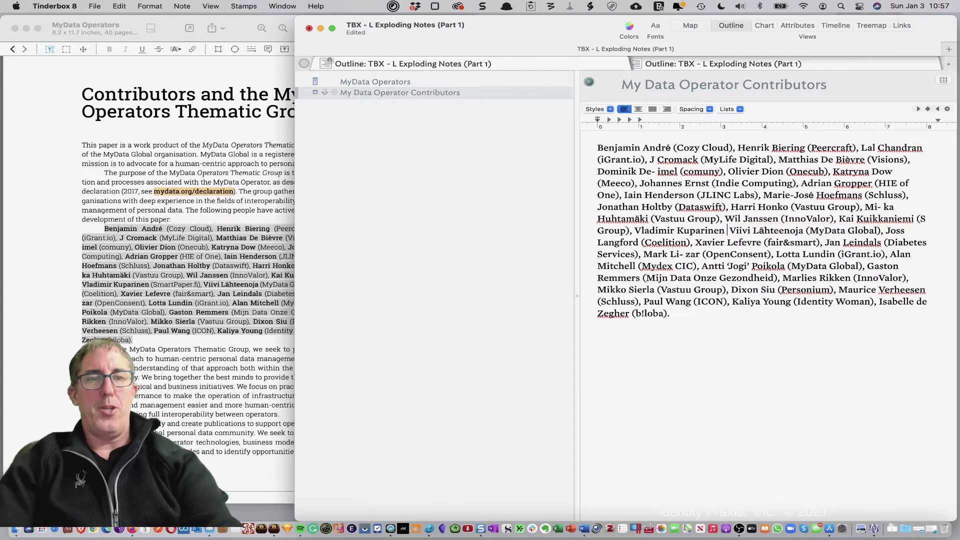
type("(")
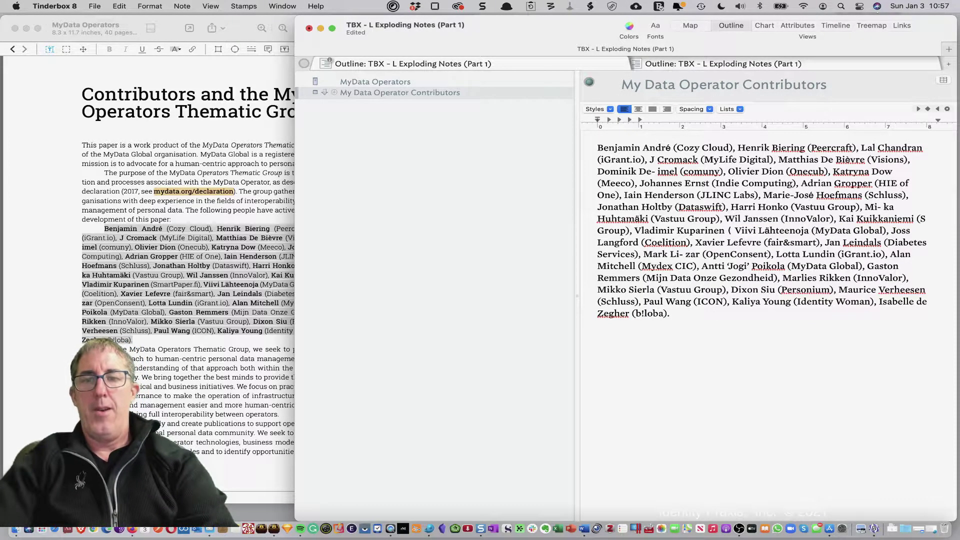
type("SMar")
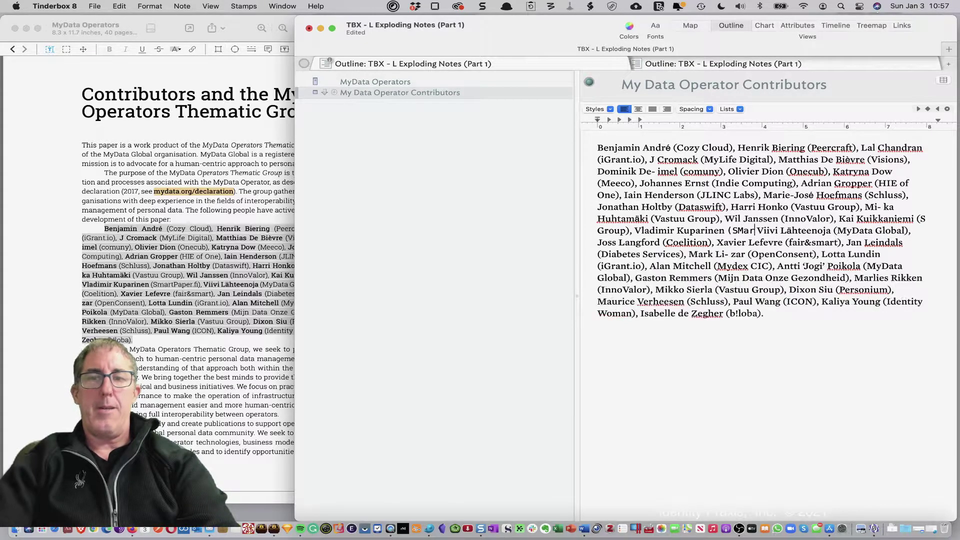
key("BackSpace")
key("BackSpace")
key("BackSpace")
type("martPart")
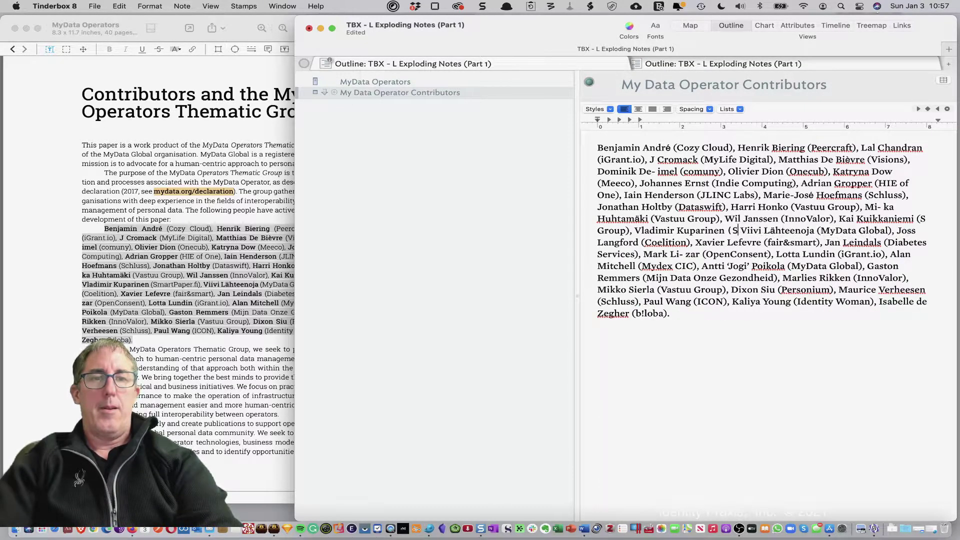
key("BackSpace")
type("er.fi")
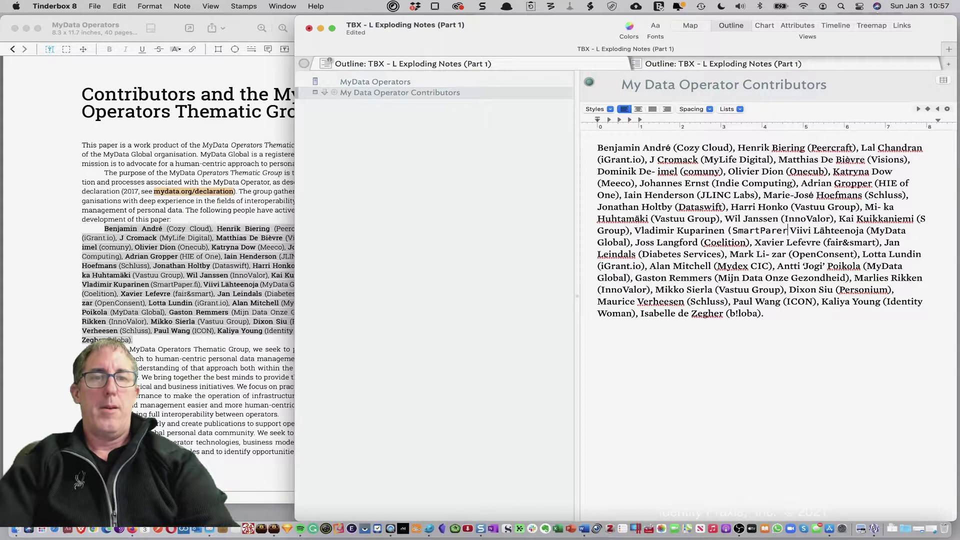
type("),")
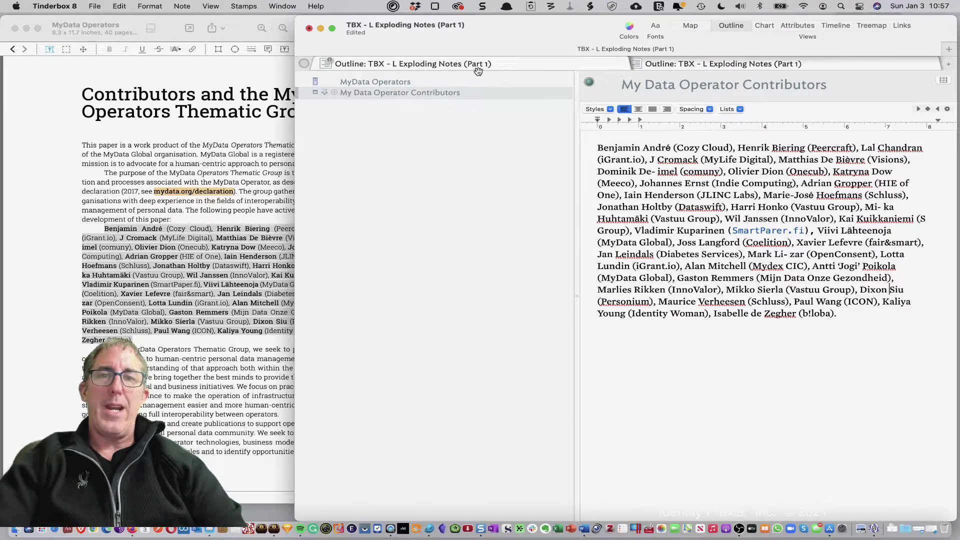
left_click(461, 80)
left_click_drag(669, 168, 742, 419)
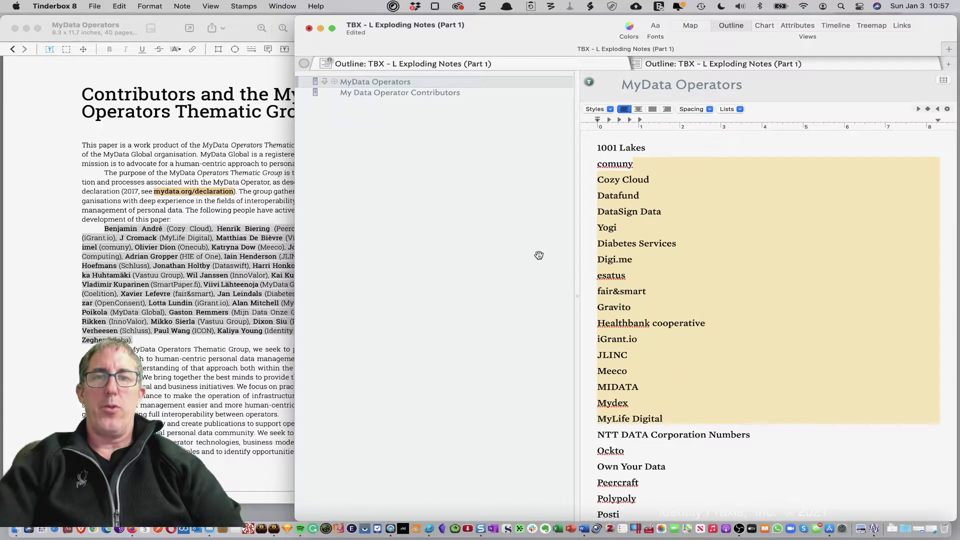
Review both notes' text, then select MyData Operators and open the Note menu
left_click(413, 94)
left_click(400, 84)
left_click_drag(645, 148, 658, 220)
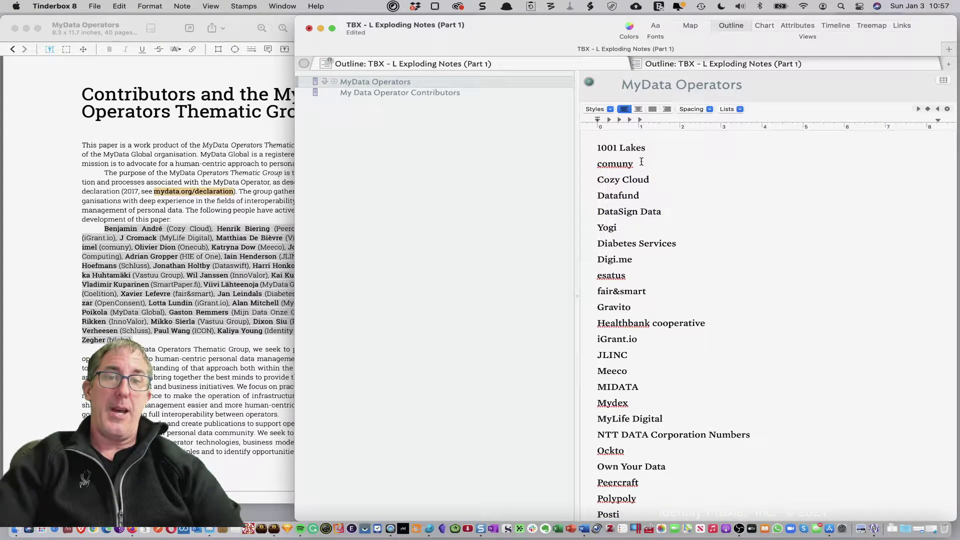
left_click(649, 195)
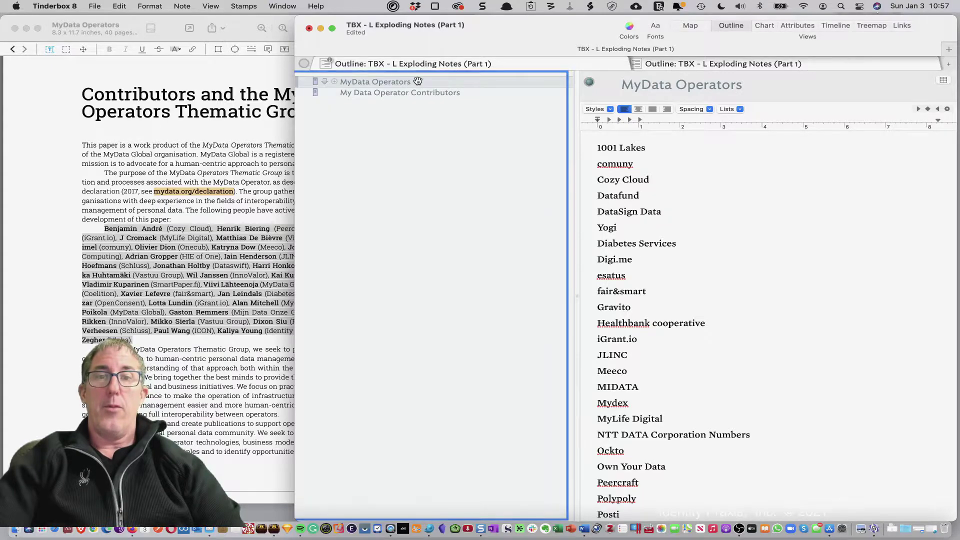
left_click(413, 93)
left_click(728, 147)
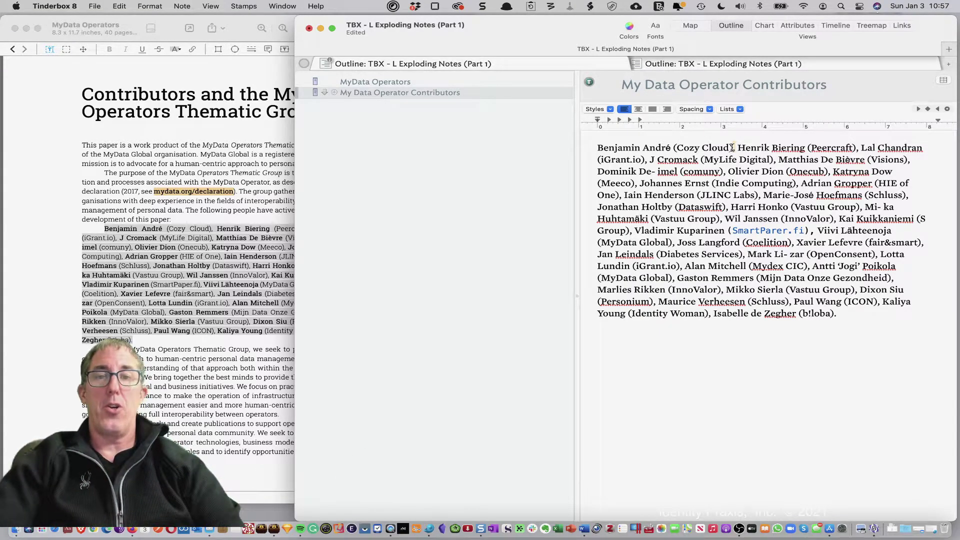
left_click(418, 84)
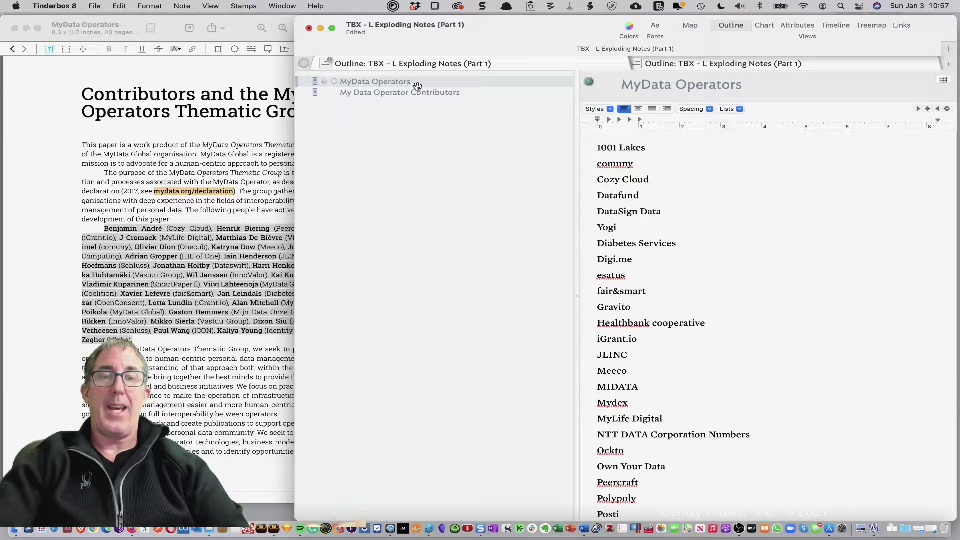
left_click(669, 171)
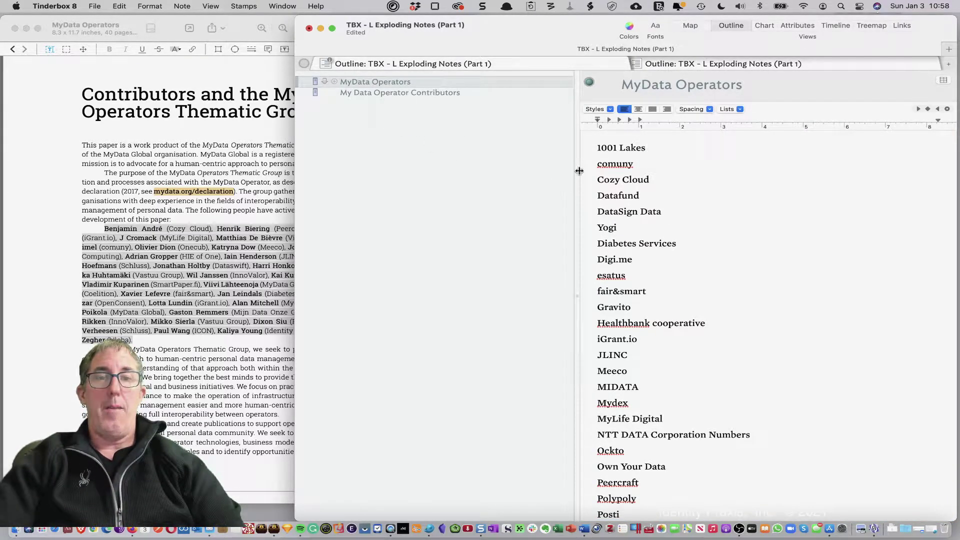
left_click(365, 83)
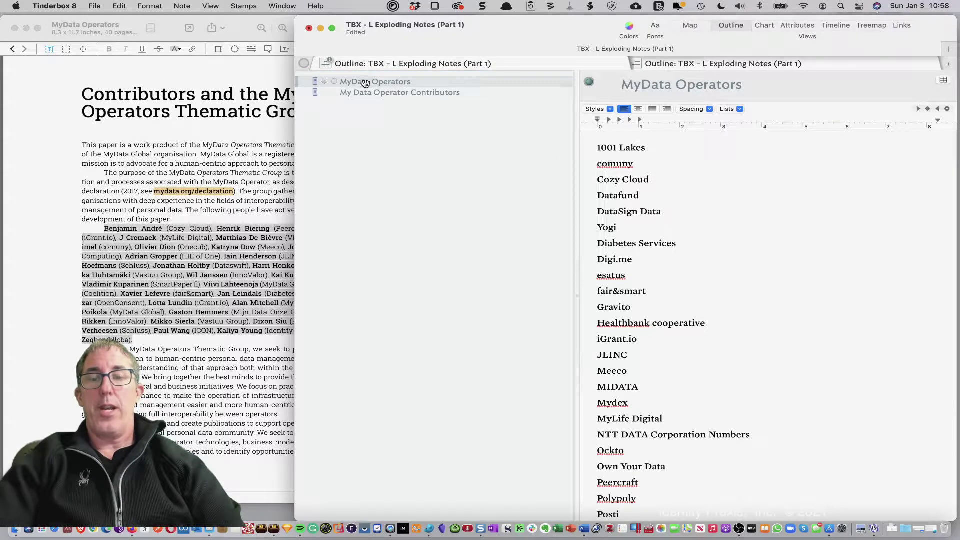
left_click(182, 6)
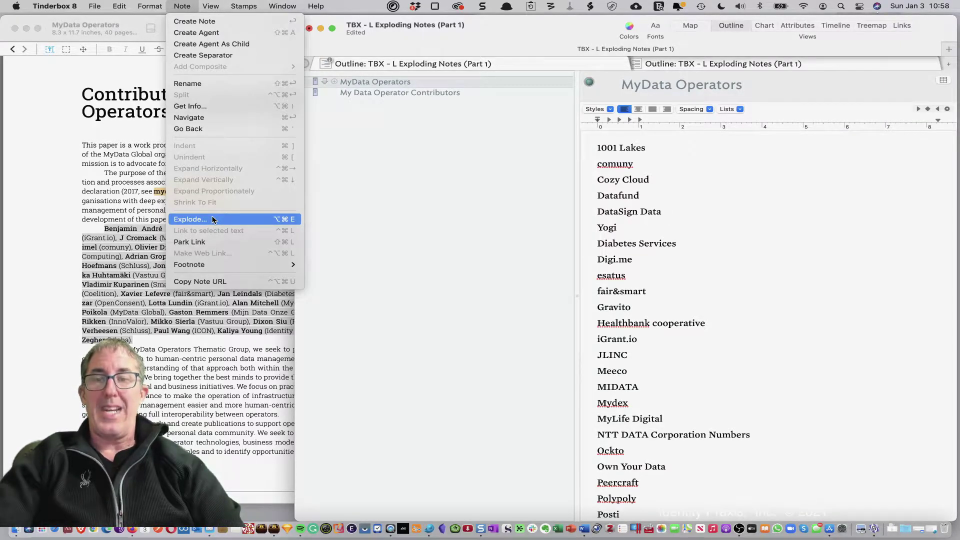
Explode MyData Operators with First Sentence as title, keeping each title in its note text
left_click(219, 221)
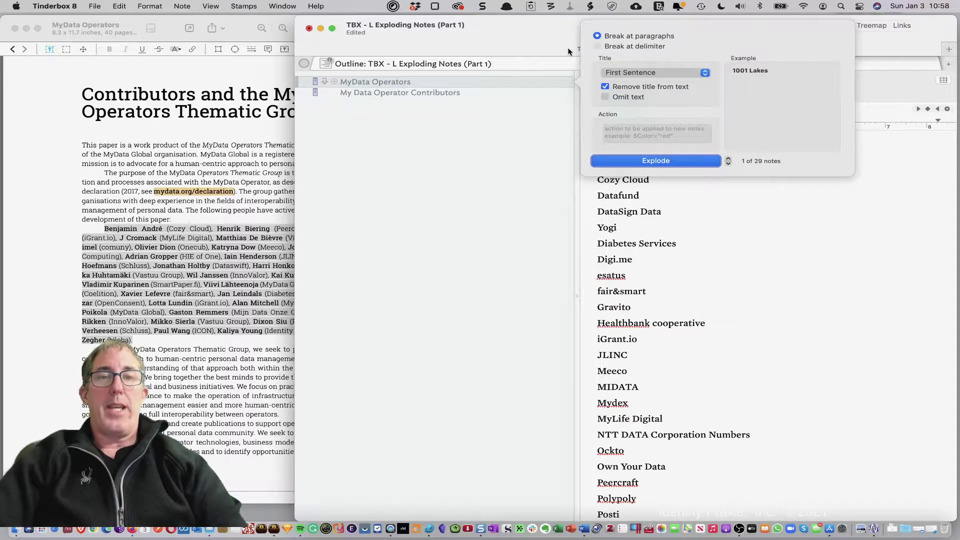
left_click(644, 74)
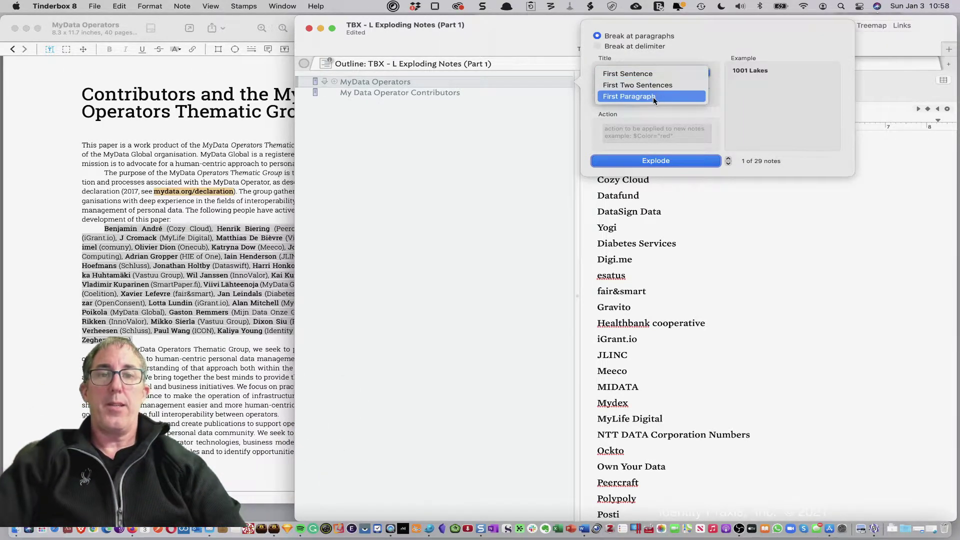
left_click(661, 55)
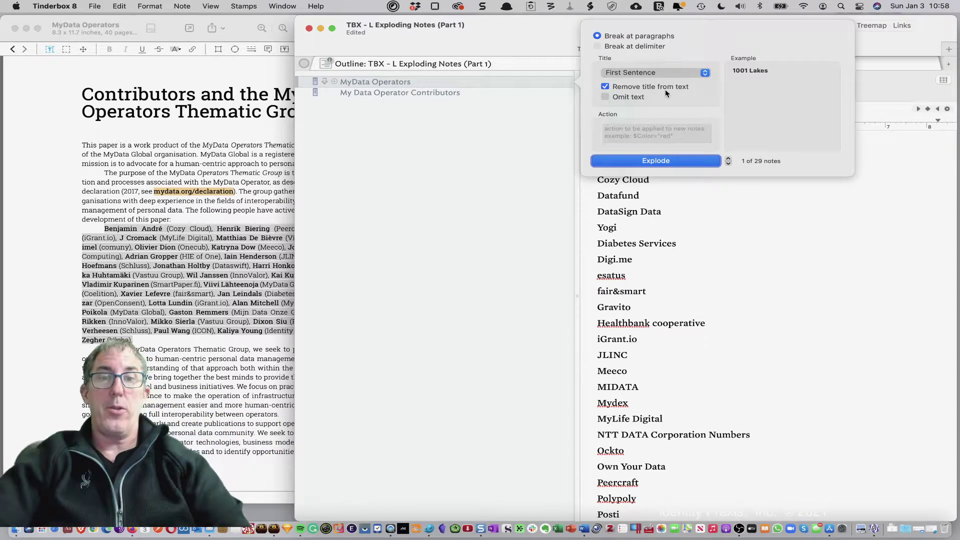
left_click(664, 89)
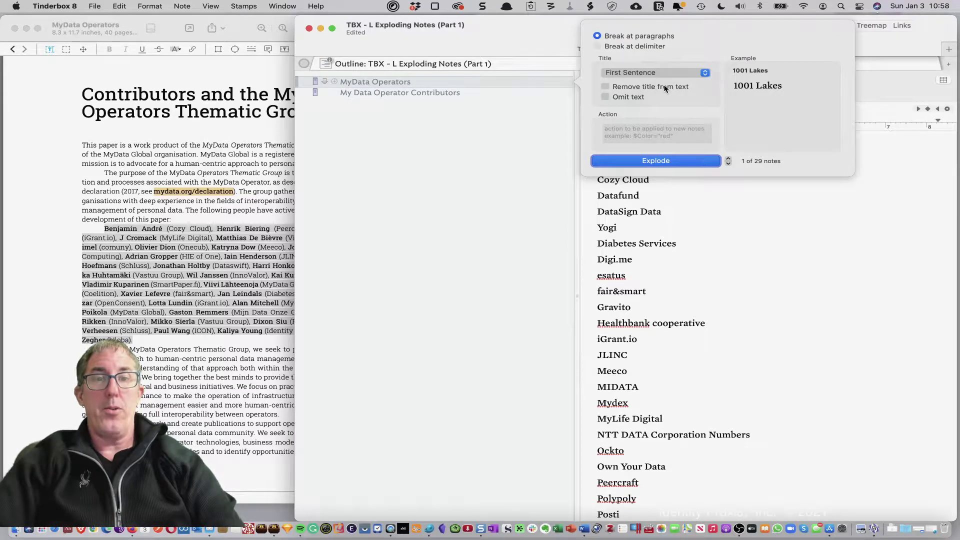
left_click(652, 160)
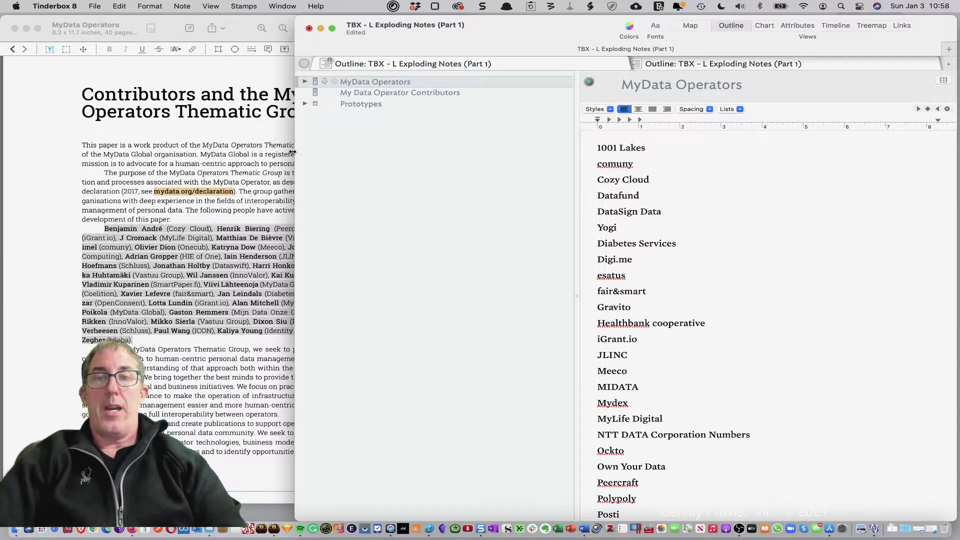
Expand the exploded notes and check that 1001 Lakes repeats its title as text
left_click(305, 81)
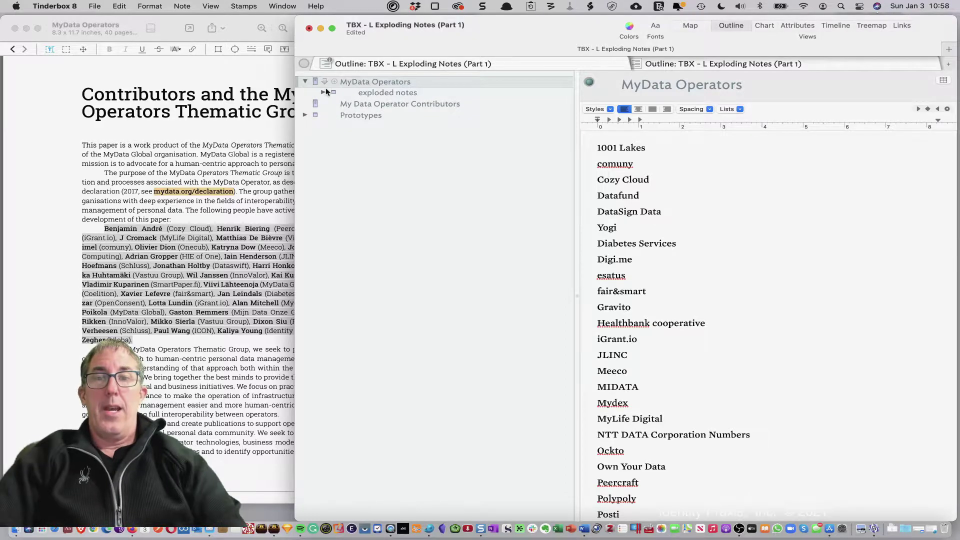
left_click(323, 92)
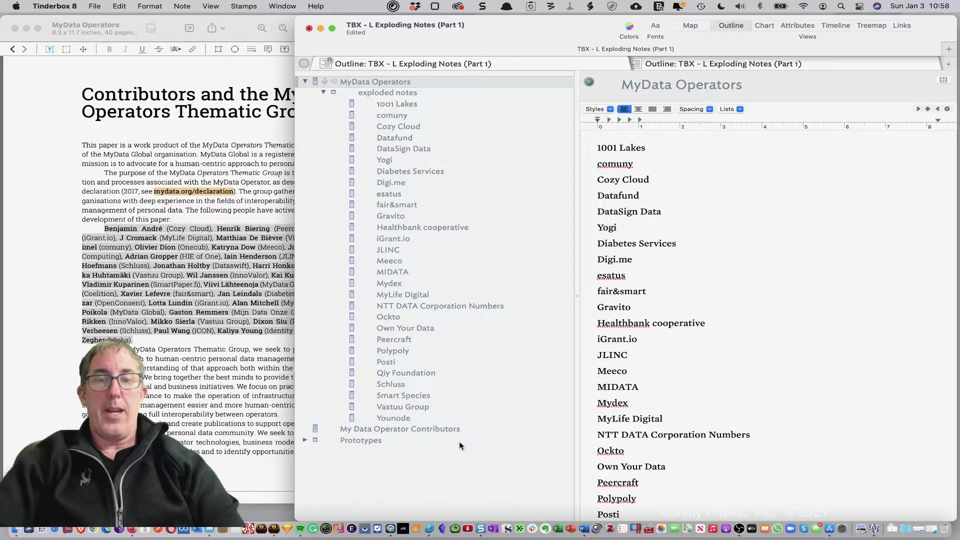
left_click(405, 106)
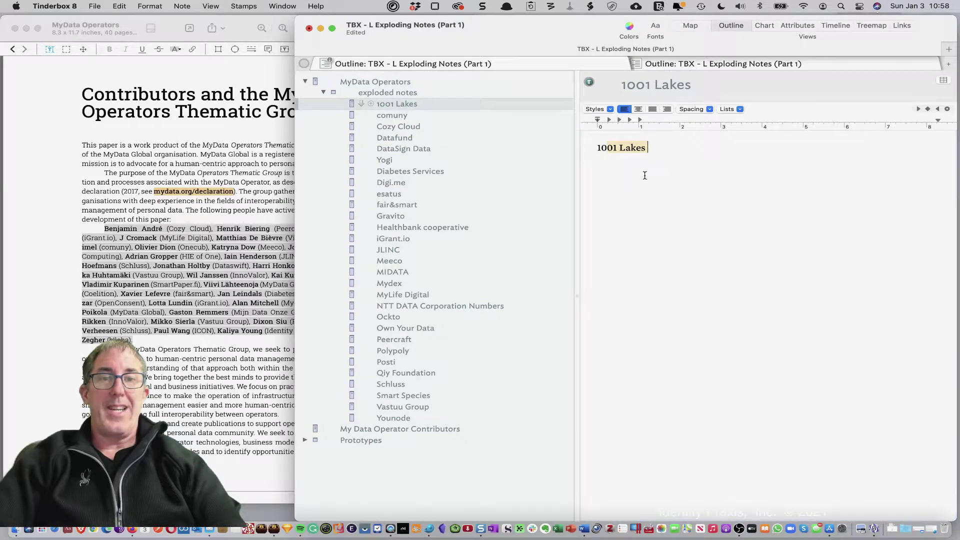
right_click(648, 155)
left_click(640, 147)
triple_click(640, 147)
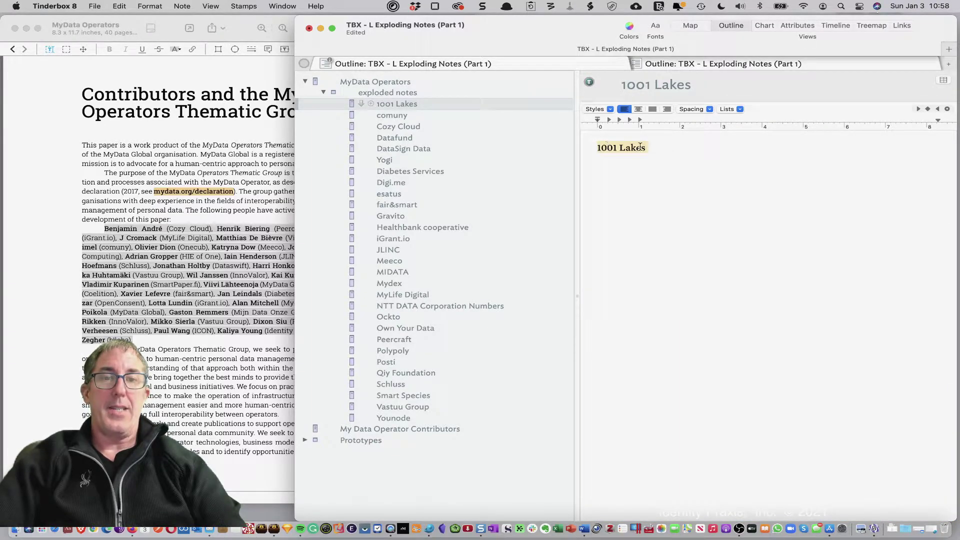
Collapse the container, reselect MyData Operators and reopen the explode settings
left_click(322, 92)
left_click(361, 84)
key("super+shift+x")
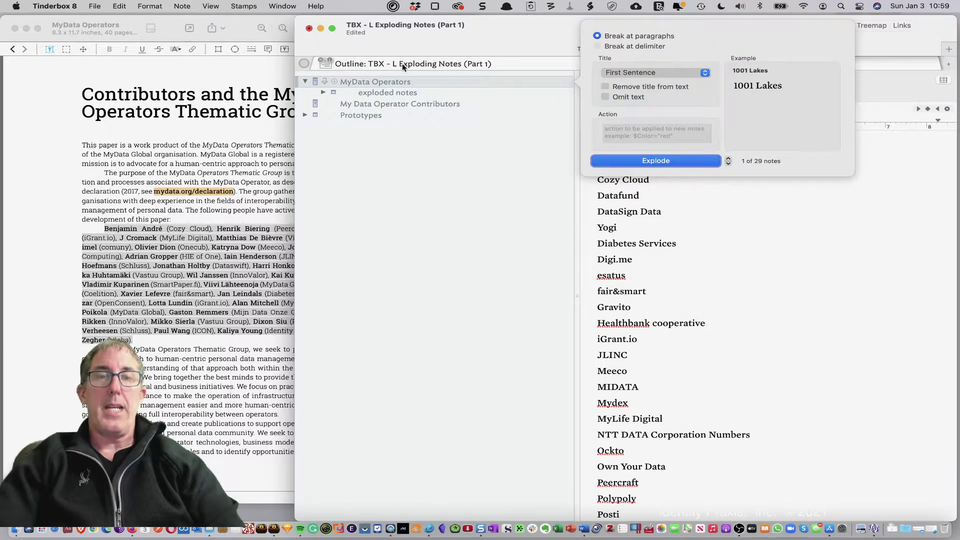
Explode MyData Operators again with Remove title from text checked
left_click(622, 90)
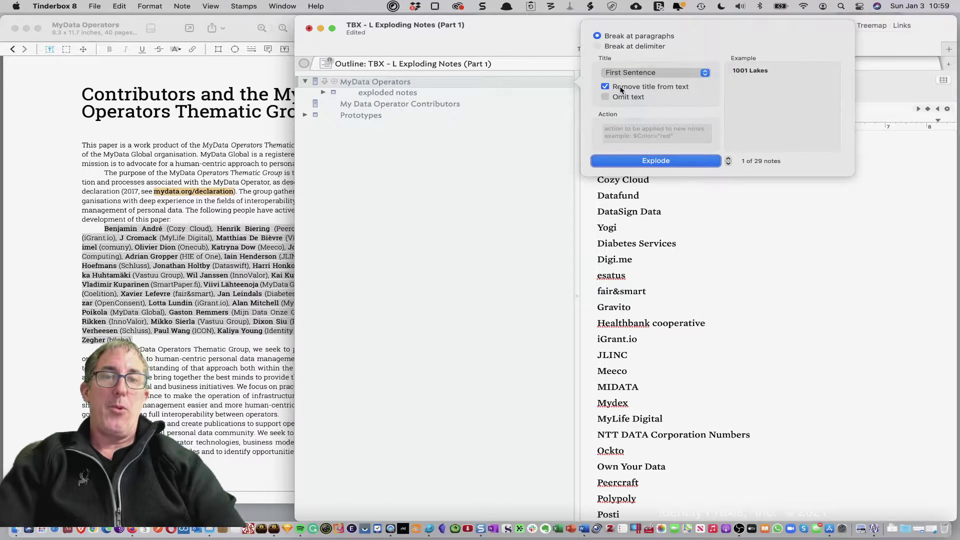
left_click(675, 89)
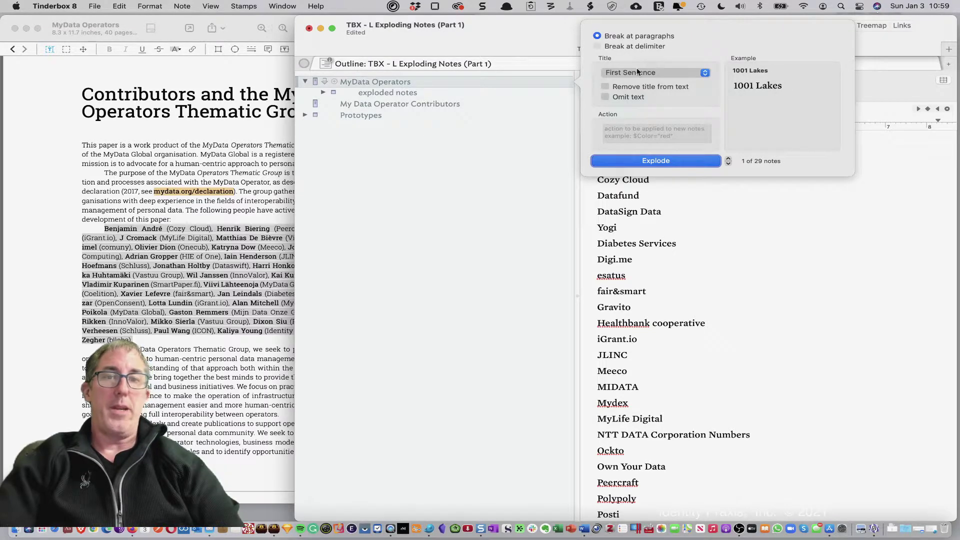
left_click(604, 88)
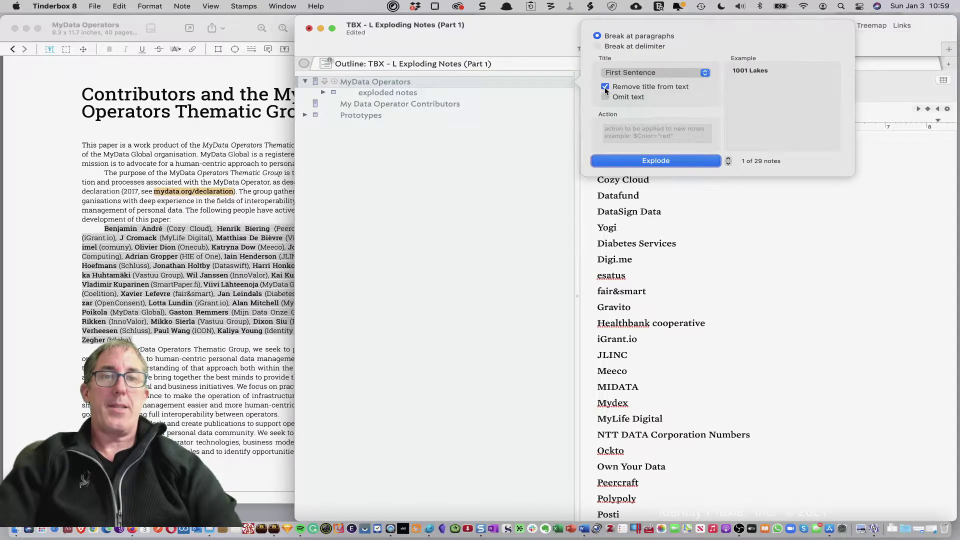
left_click(637, 161)
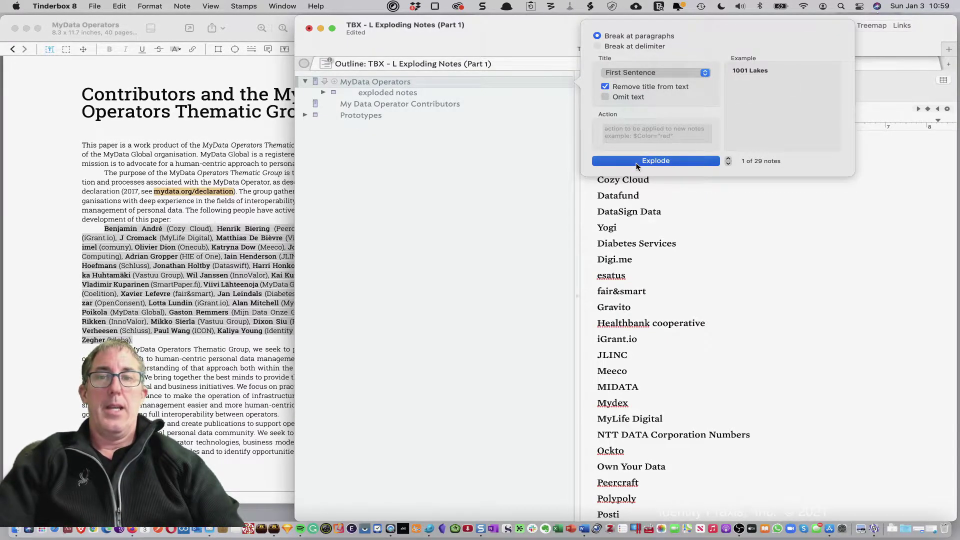
Expand the new exploded notes and confirm 1001 Lakes, Polypoly and others have empty text
left_click(322, 104)
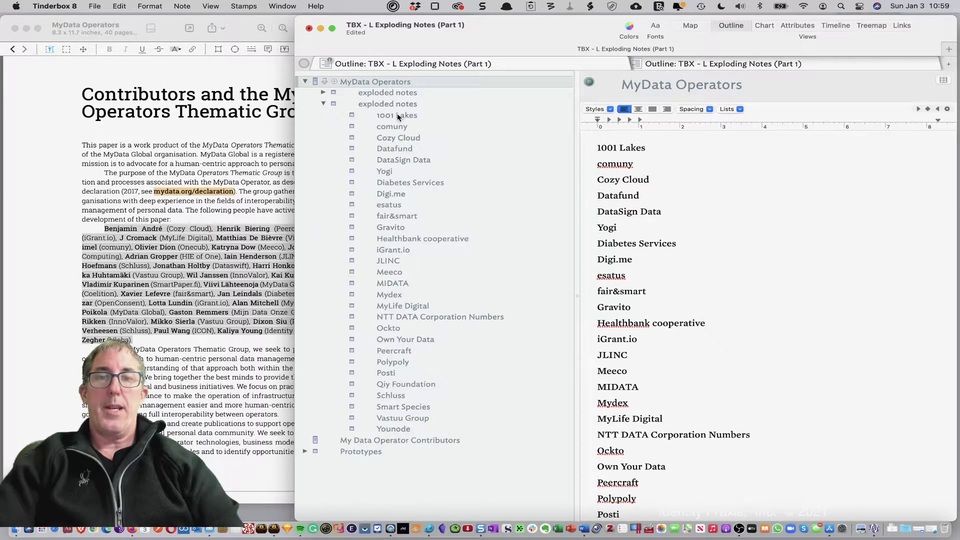
left_click(397, 114)
left_click(655, 195)
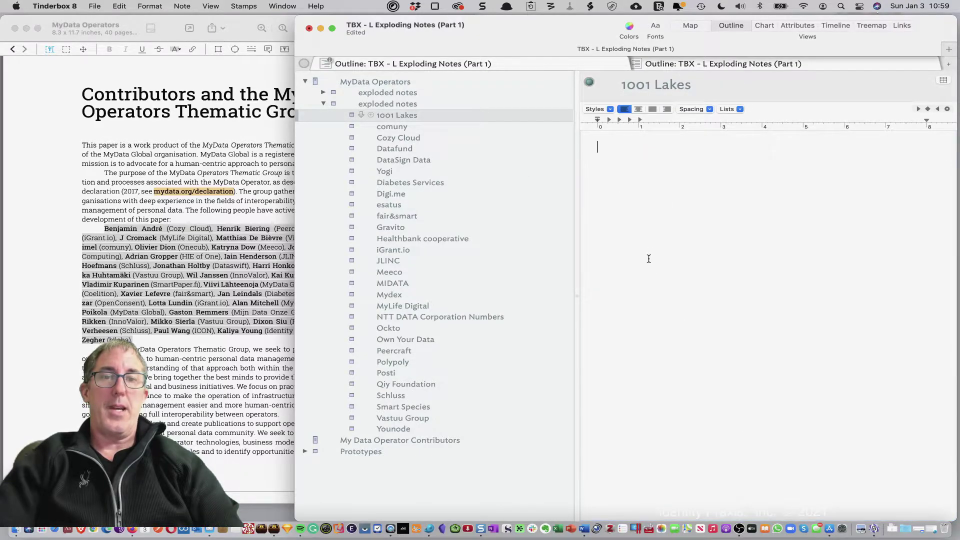
left_click(385, 361)
key("Down")
key("Down")
key("Down")
key("Down")
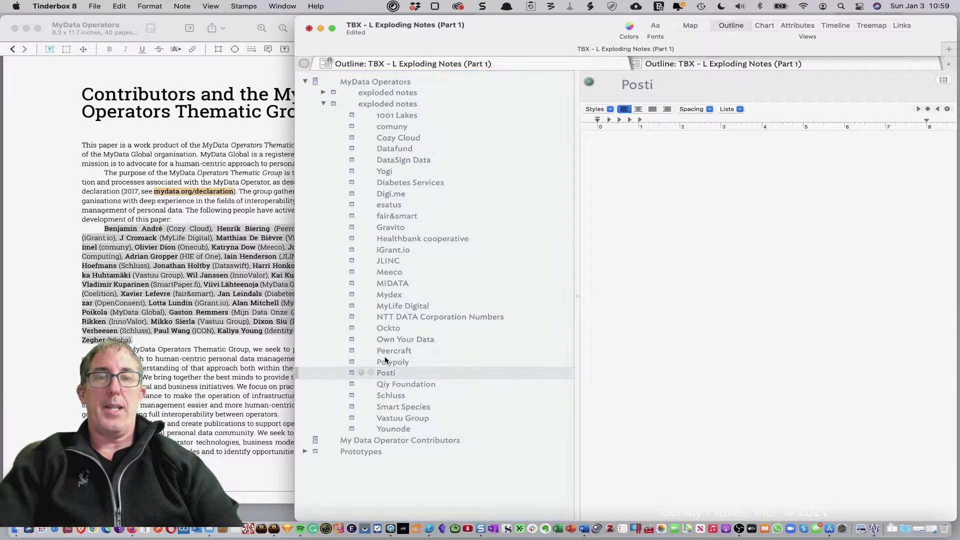
key("Up")
key("Up")
key("Up")
key("Up")
key("Up")
key("Up")
key("Up")
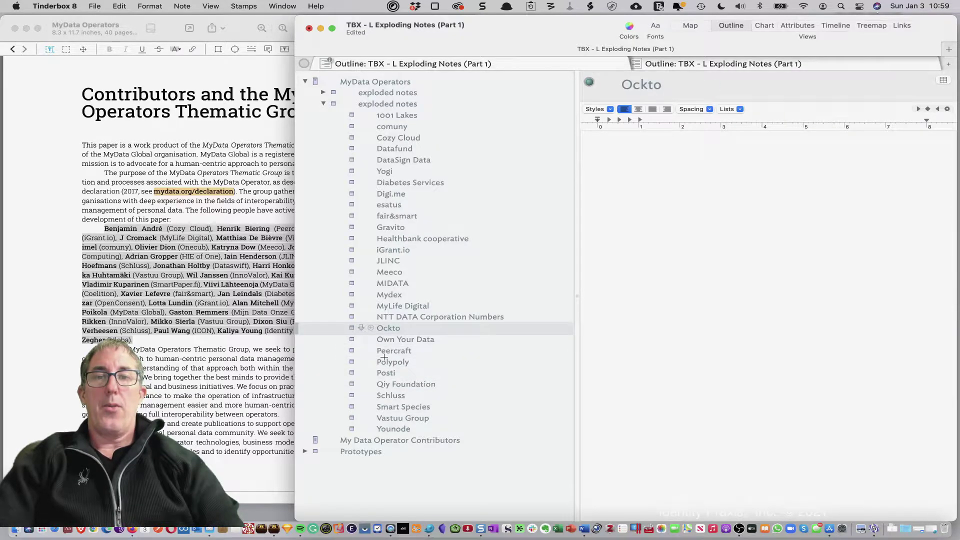
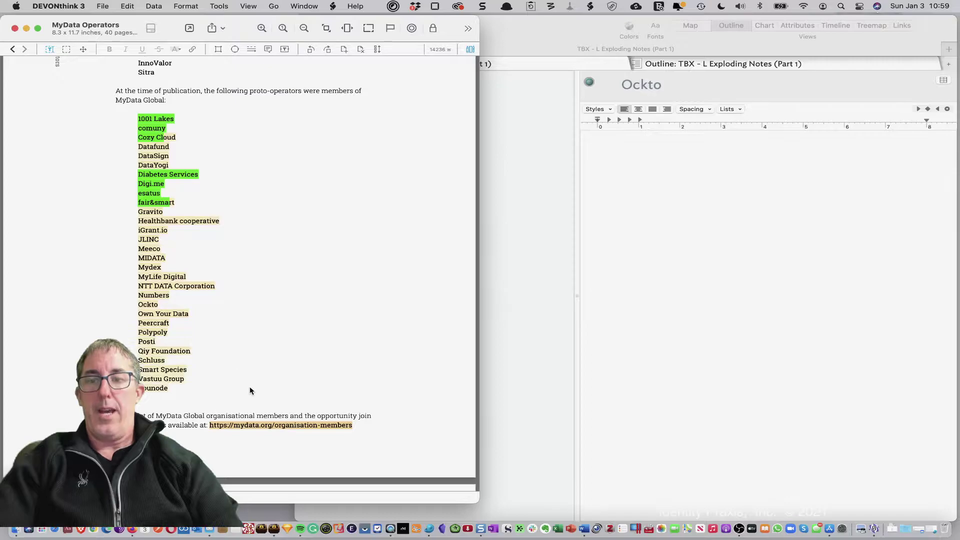
Add a sibling note 'My Data Operators 2' below MyData Operators and paste the company list into its text
left_click(673, 250)
left_click(305, 81)
left_click(372, 82)
key("Return")
type("My Data Opera")
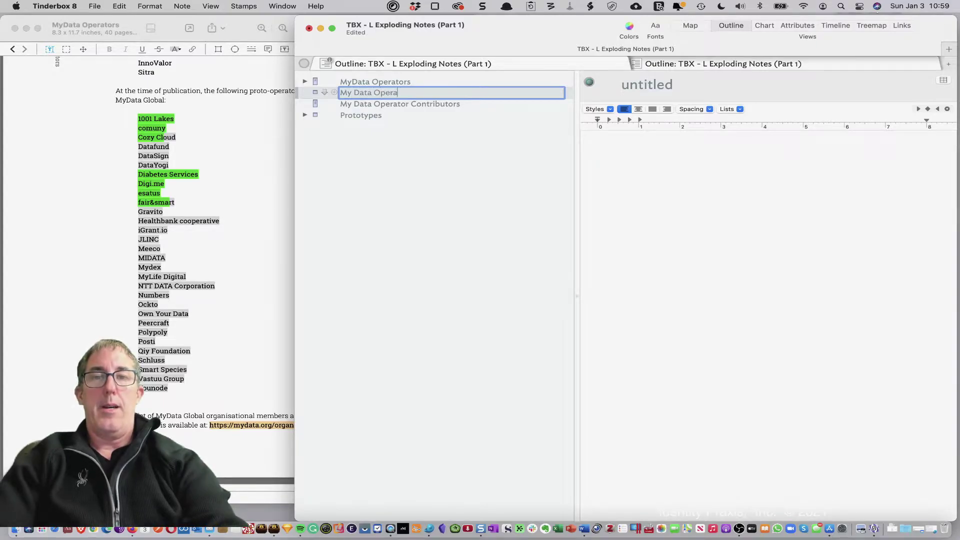
type("tors 2")
left_click(822, 162)
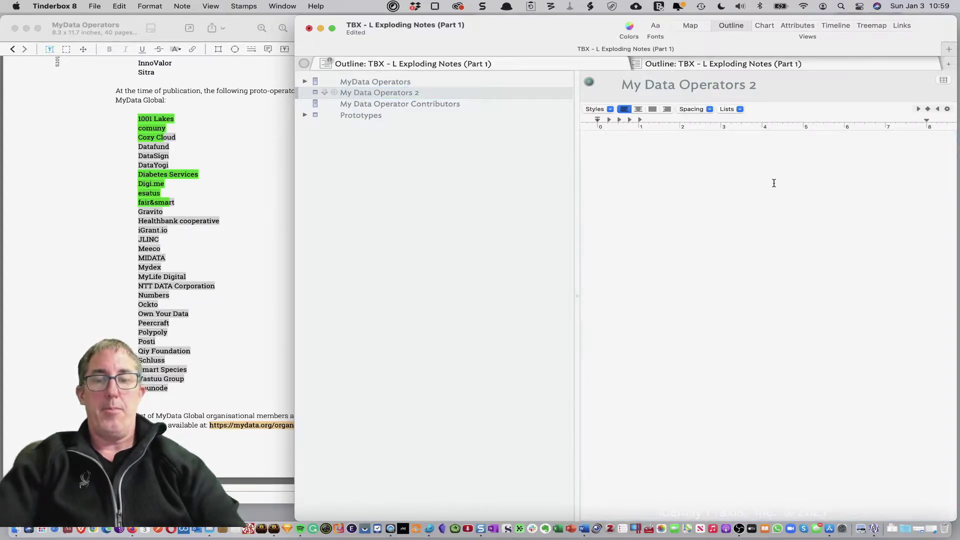
type("1001 Lakes comuny Cozy Cloud Datafund DataSign DataYogi Diabetes Services Digi.me  esatus fair&smart Gravito Healthbank cooperative iGrant.io  JLINC Meeco MIDATA Mydex MyLife Digital NTT DATA Corporation Numbers  Ockto Own Your Data Peercraft Polypoly Posti Qiy Foundation Schluss Smart Species Vastuu Group Younode")
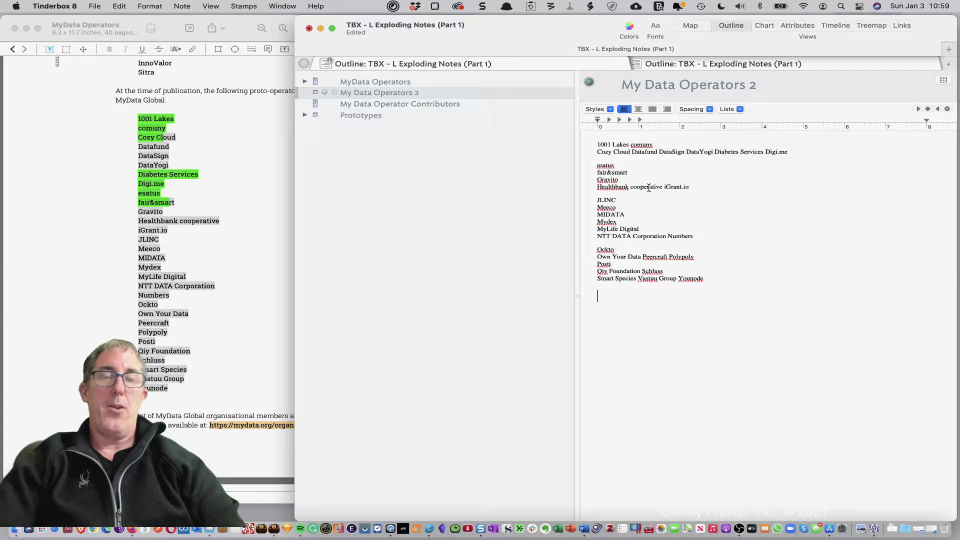
Put comuny, Datafund, DataSign, DataYogi, Diabetes Services and Digi.me on their own paragraphs
left_click(630, 144)
key("Return")
key("Return")
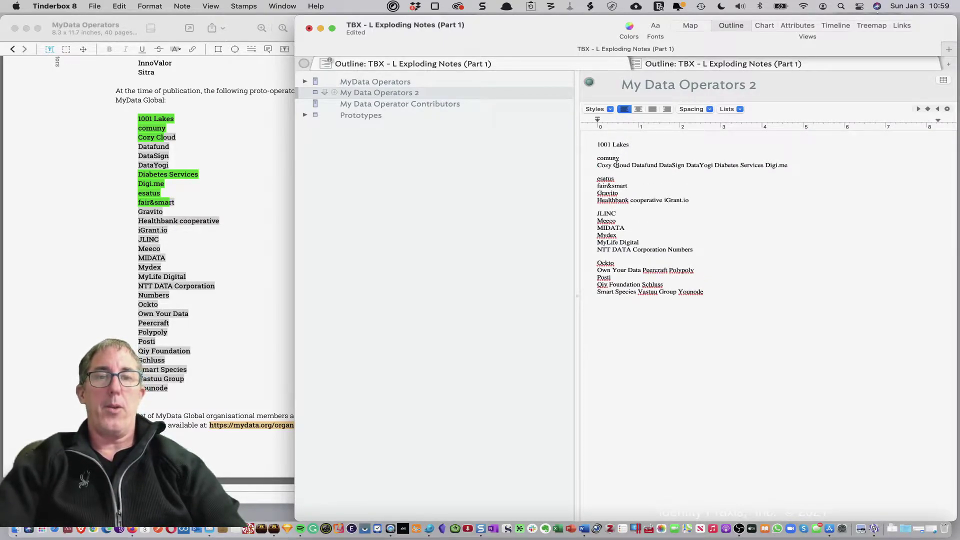
left_click(632, 164)
key("Return")
key("Return")
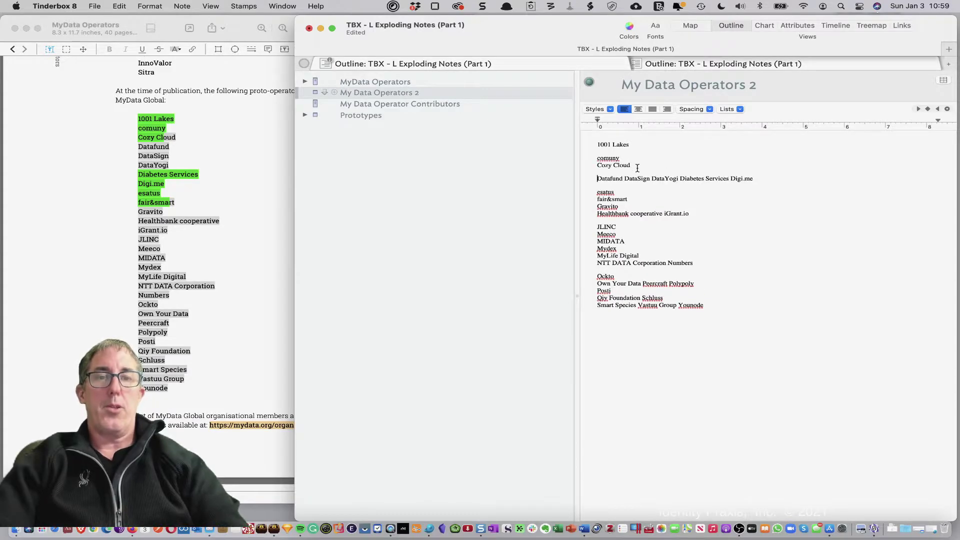
left_click(625, 179)
key("Return")
key("Return")
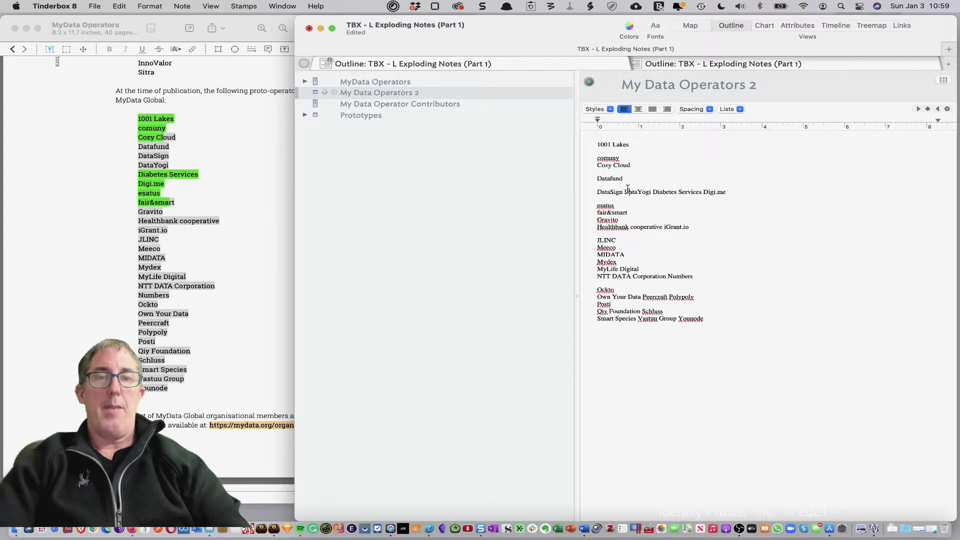
left_click(624, 192)
key("Return")
key("Return")
left_click(626, 205)
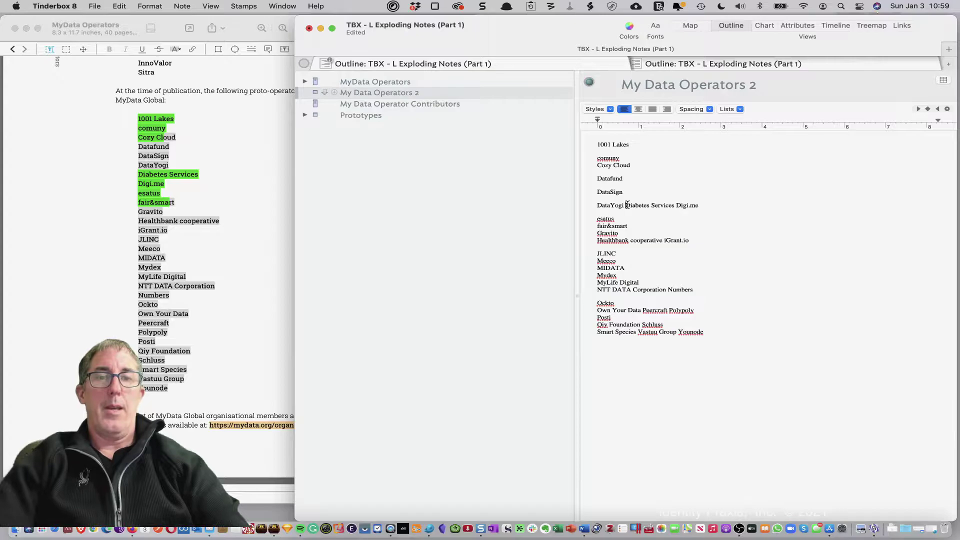
key("Return")
key("Return")
left_click(649, 219)
key("Return")
key("Return")
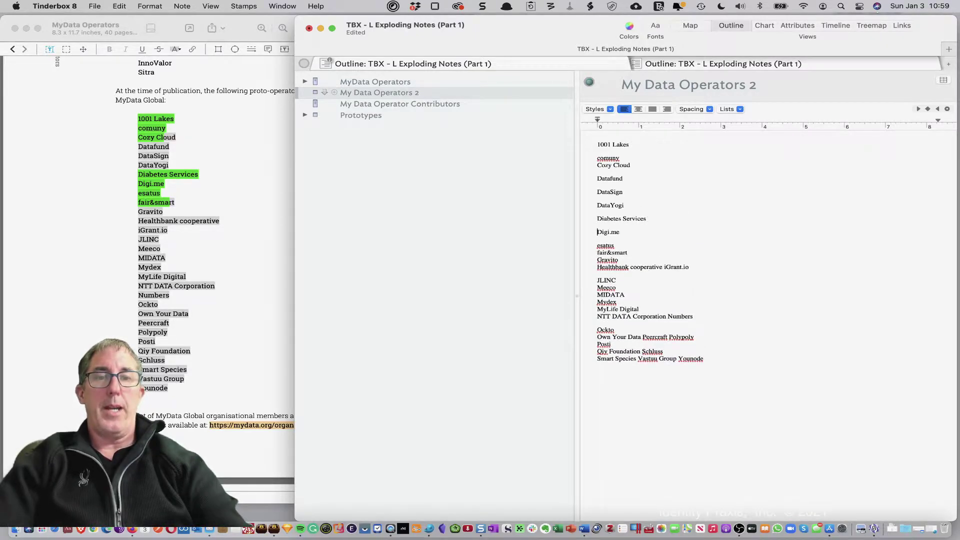
Put iGrant.io, Peercraft Polypoly, Schluss, Vastuu Group and Younode on their own paragraphs
left_click(664, 266)
key("Return")
key("Return")
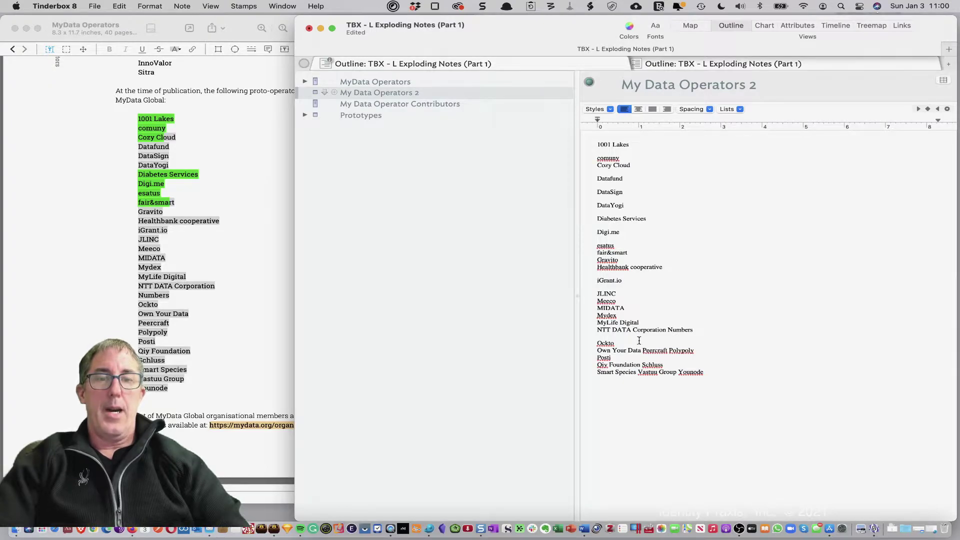
left_click(643, 350)
key("Return")
key("Return")
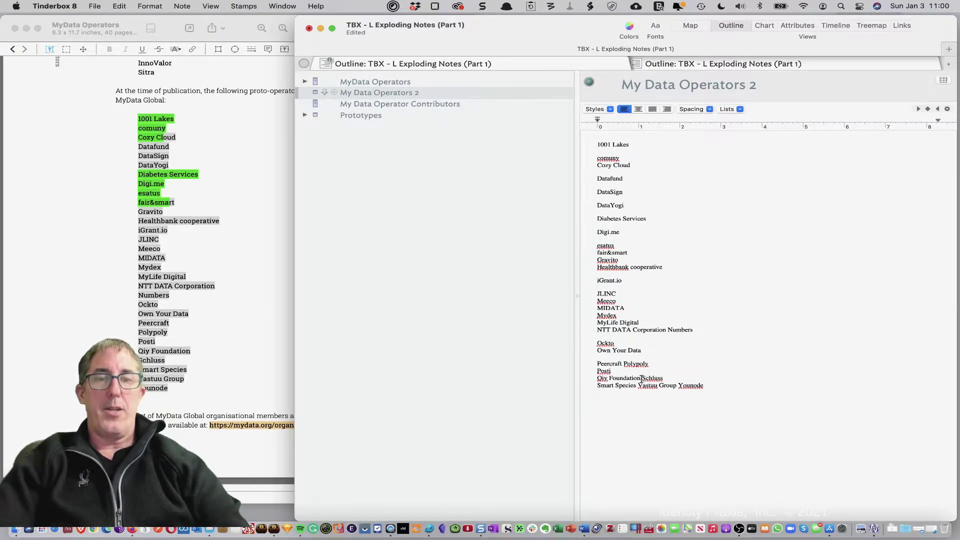
left_click(641, 378)
key("Return")
key("Return")
left_click(637, 399)
key("Return")
key("Return")
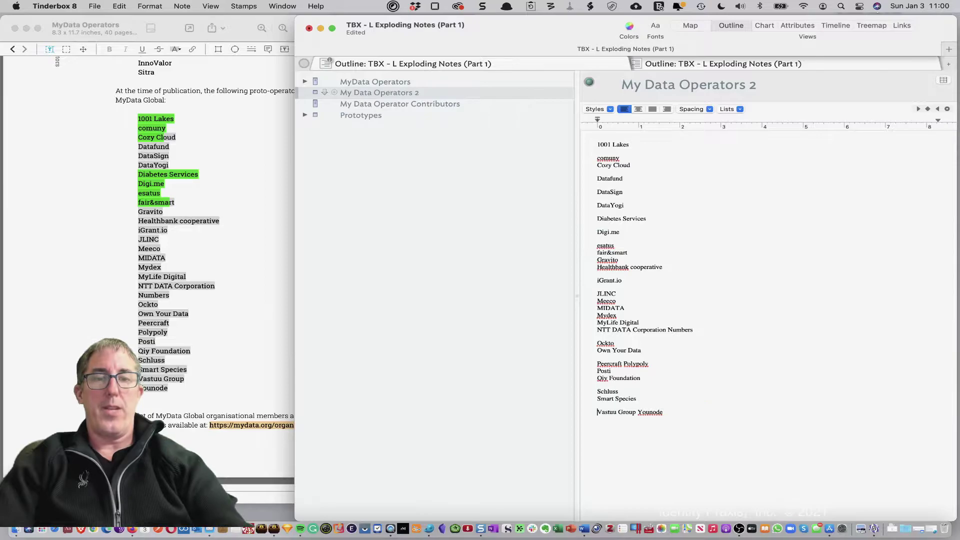
left_click(638, 413)
key("Return")
key("Return")
Restyle all of the note's text in a larger serif font
key("super+a")
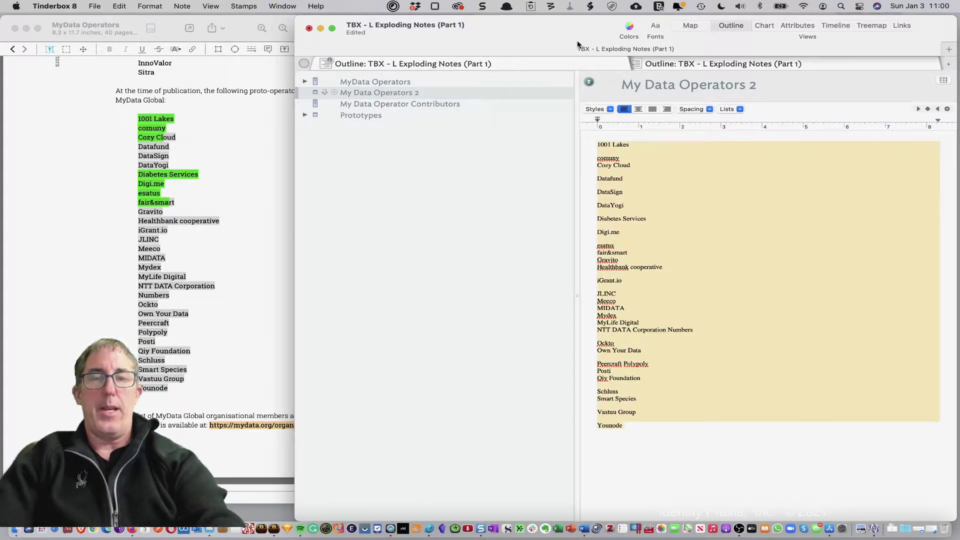
key("super+plus")
left_click(682, 216)
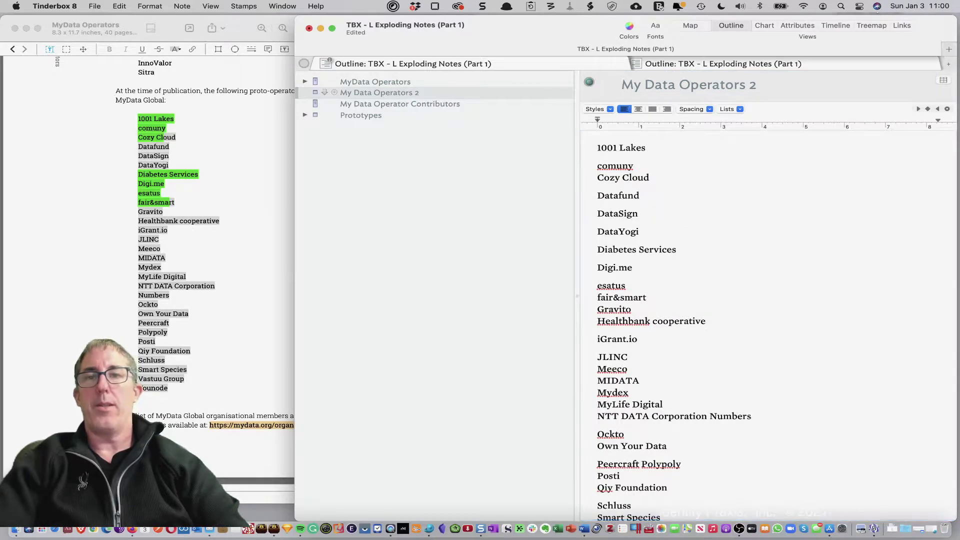
left_click(178, 14)
Explode My Data Operators 2 at paragraphs and expand the resulting exploded notes container
left_click(184, 13)
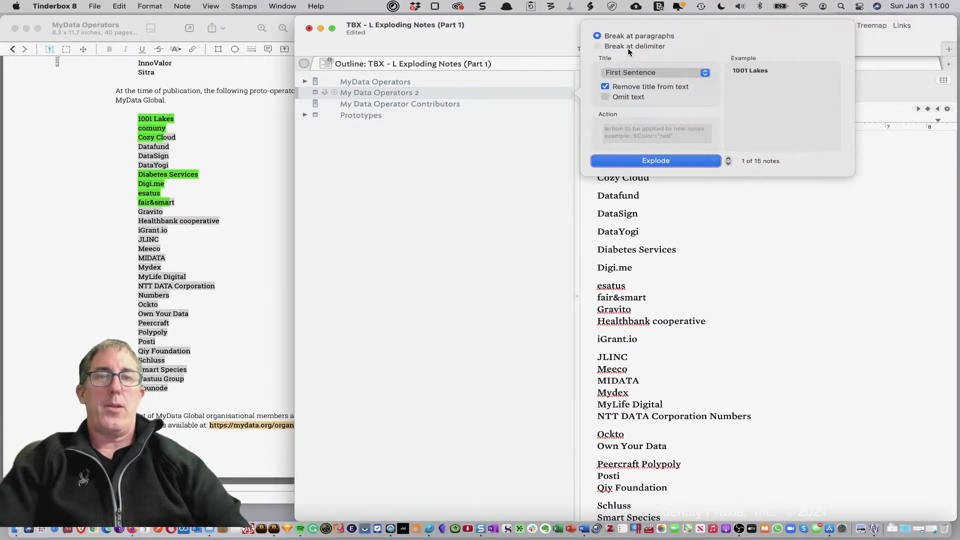
left_click(658, 160)
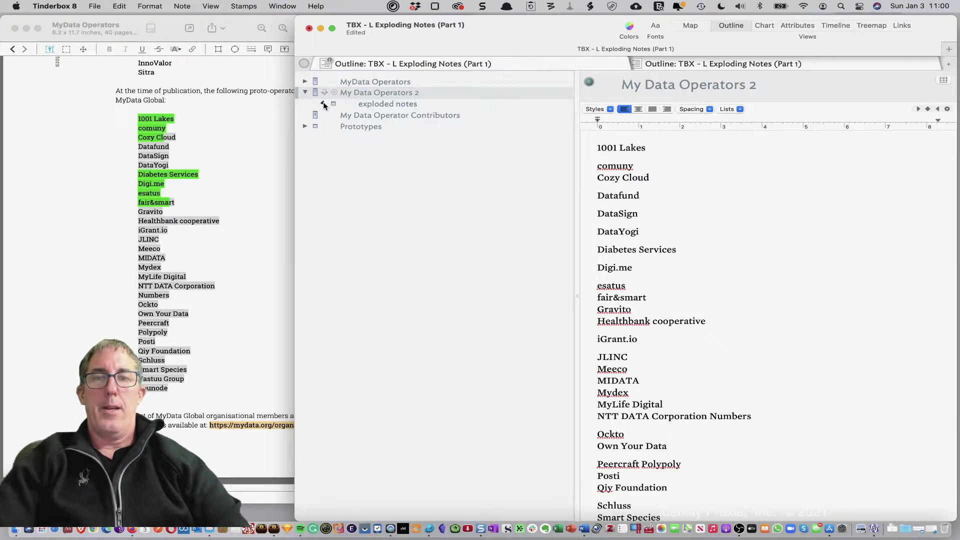
left_click(323, 104)
Review the exploded notes Datafund, 1001 Lakes, JLINC, Peercraft Polypoly, Younode, esatus and comuny, then select the container
left_click(410, 148)
left_click(398, 114)
left_click(422, 238)
left_click(417, 297)
left_click(417, 341)
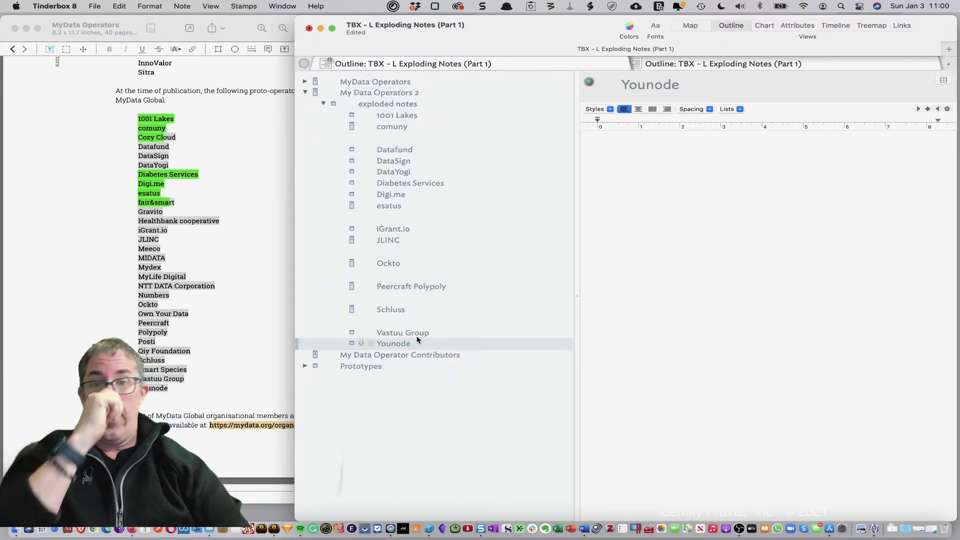
left_click(397, 240)
left_click(394, 219)
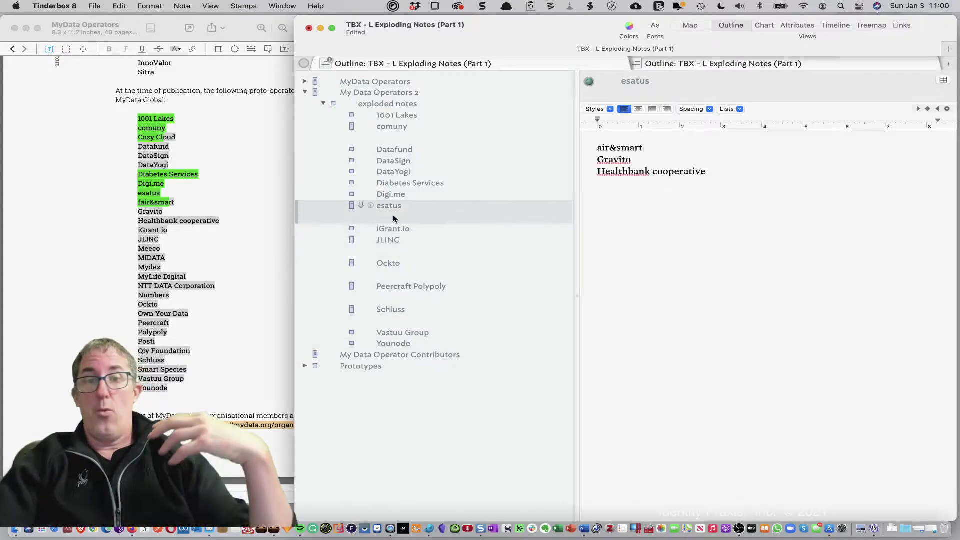
left_click(414, 124)
key("Up")
key("Up")
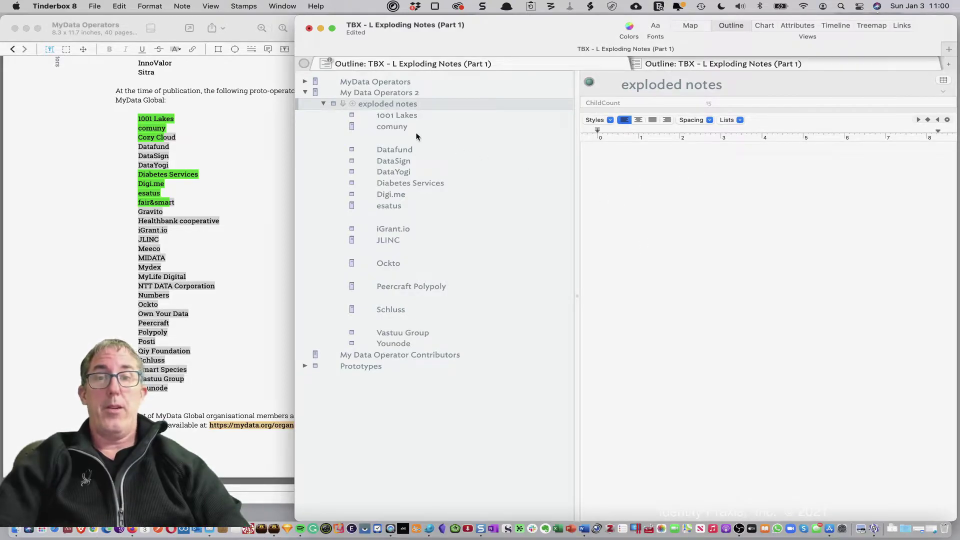
Select all the company names in My Data Operators 2's text, then switch to BBEdit
left_click(399, 94)
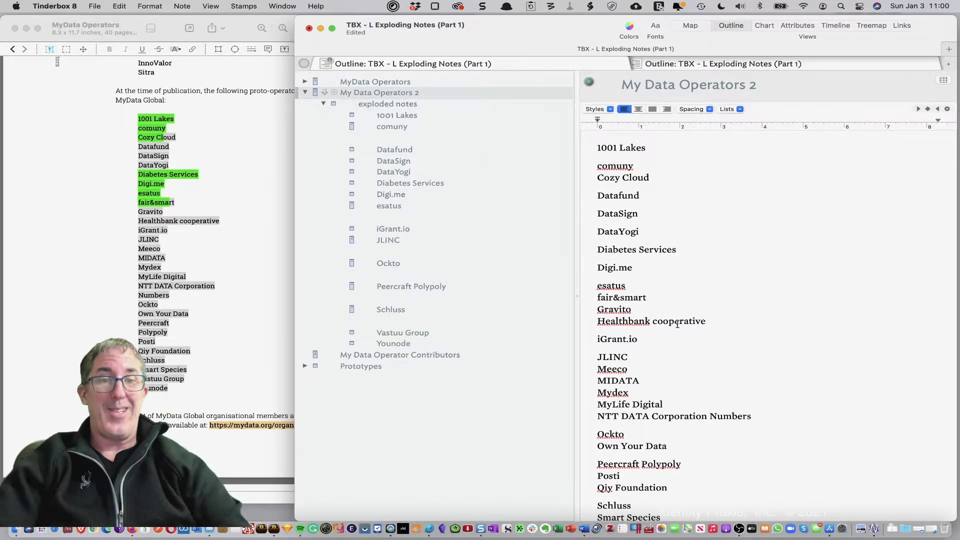
left_click_drag(724, 252, 722, 274)
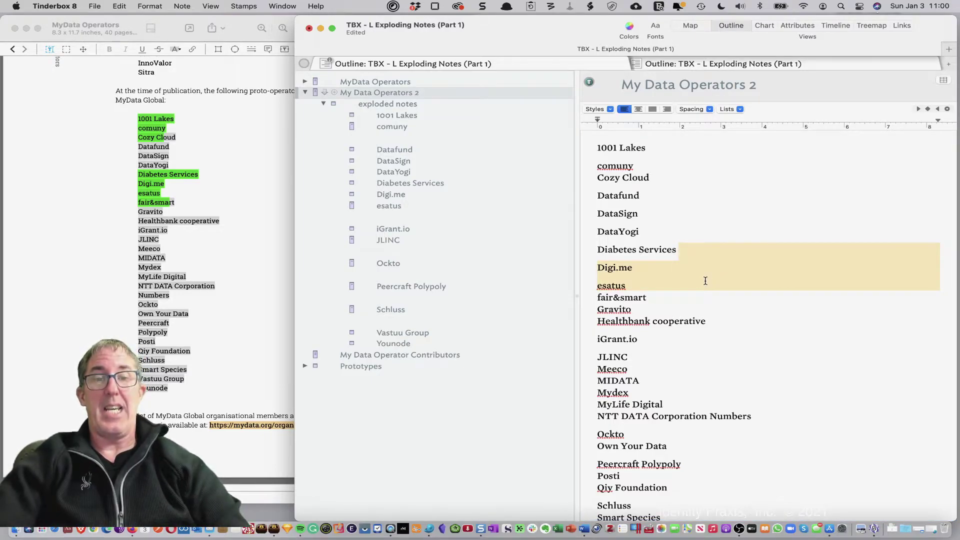
scroll(651, 260, "down", 3)
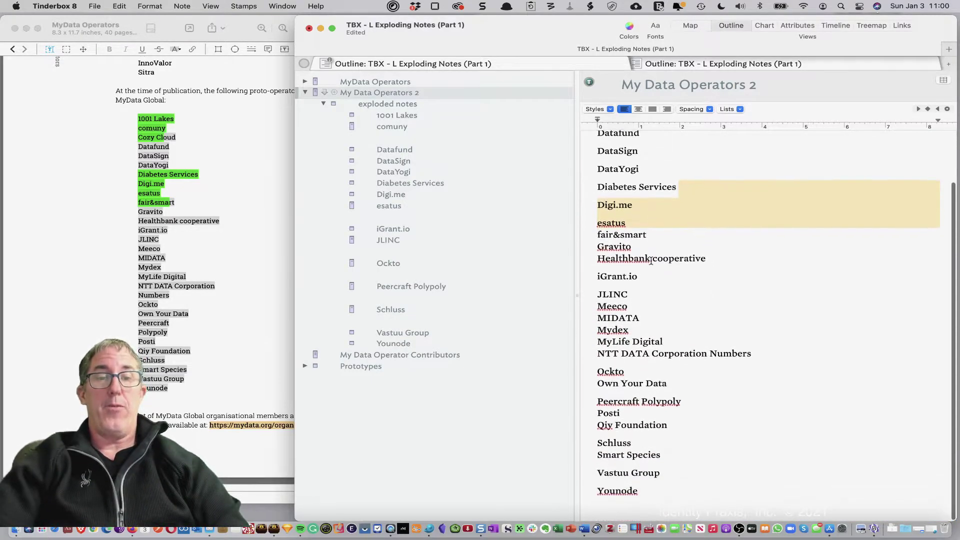
left_click_drag(643, 499, 595, 148)
scroll(592, 195, "up", 3)
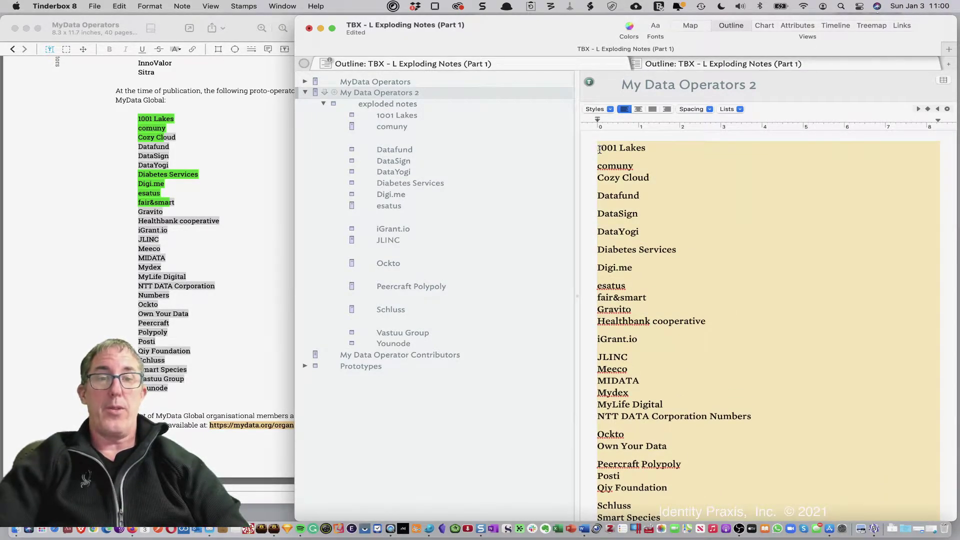
key("super+Tab")
key("super+Tab")
key("super+Tab")
key("super+Tab")
key("super+Tab")
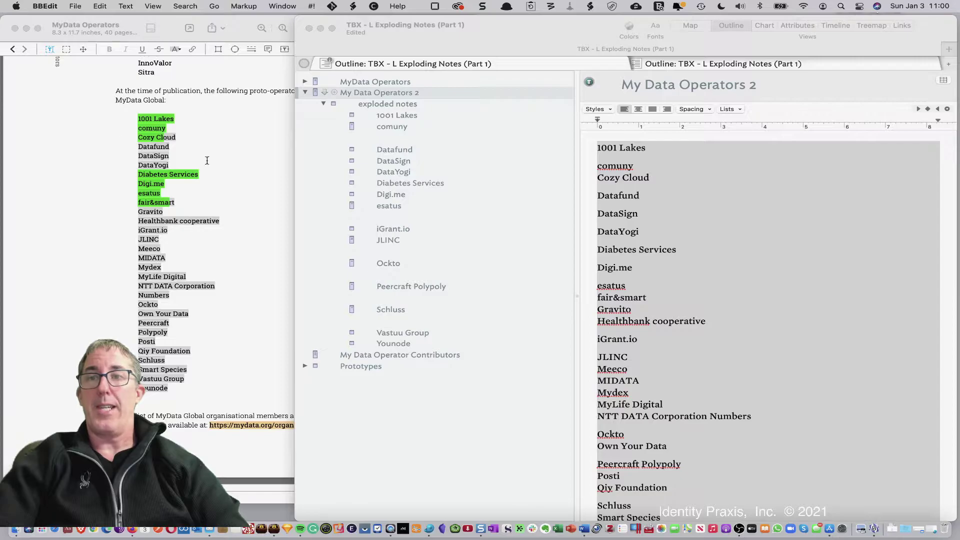
Create a new BBEdit text document and paste the company names into it
left_click(75, 6)
mouse_move(150, 21)
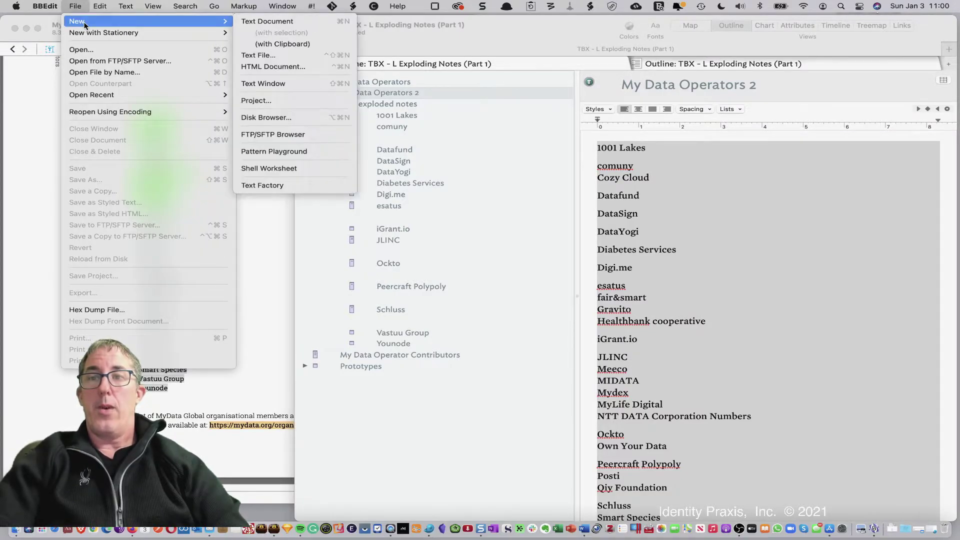
left_click(272, 22)
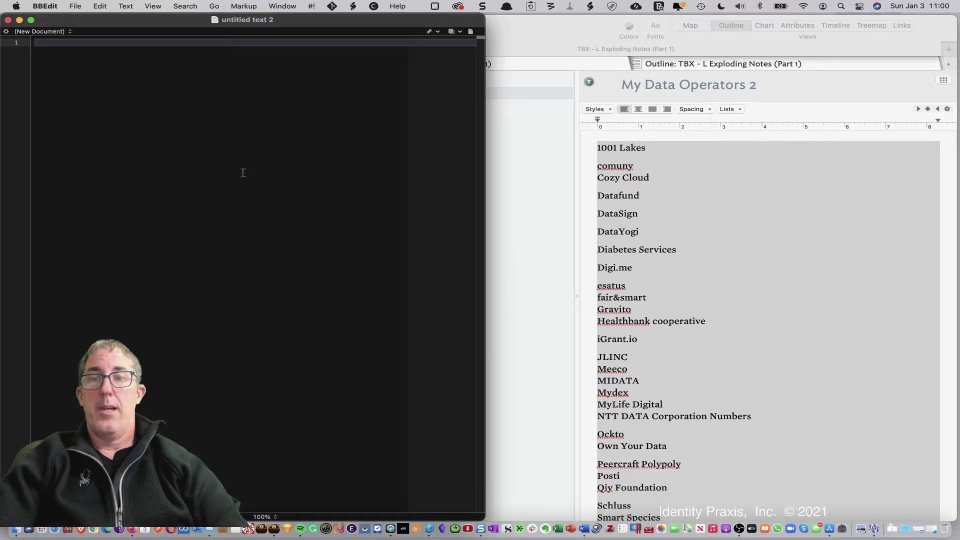
type("1001 Lakes comunyCozy Cloud Datafund DataSign DataYogi Diabetes Services Digi.me esatusfair&smartGravitoHealthbank cooperative iGrant.io JLINCMeecoMIDATAMydexMyLife DigitalNTT DATA Corporation Numbers OcktoOwn Your Data Peercraft PolypolyPostiQiy Foundation SchlussSmart Species Vastuu Group Younode")
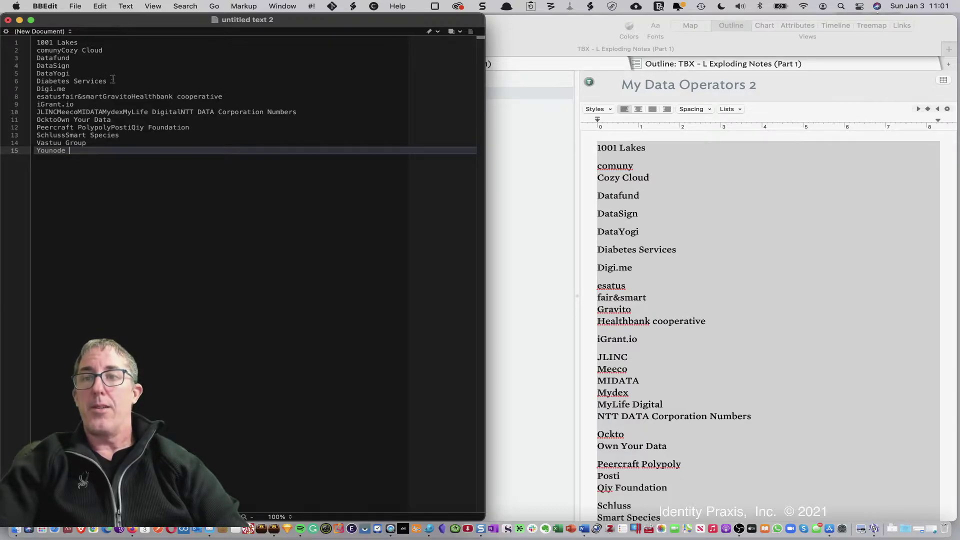
Split esatus, fair&smart, Gravito and Healthbank cooperative onto separate lines
right_click(80, 112)
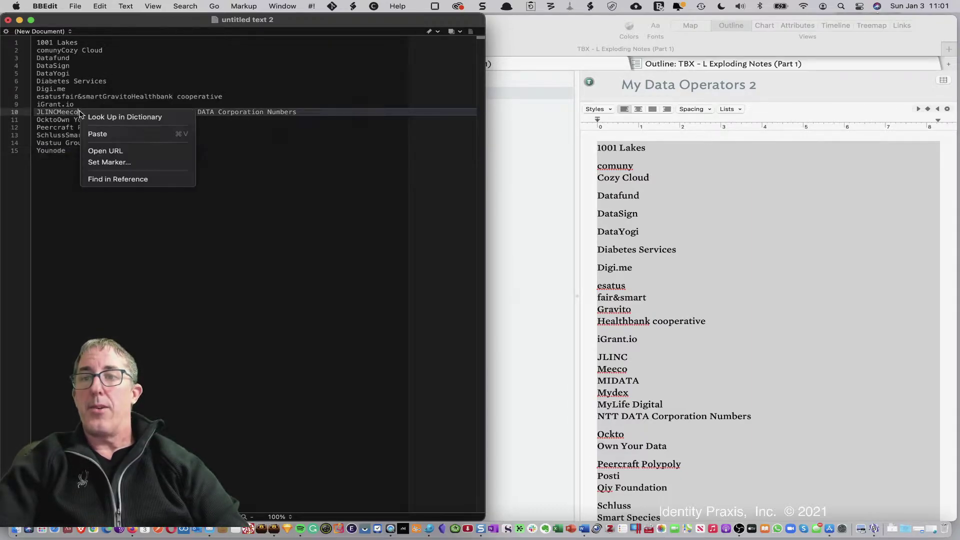
left_click(98, 73)
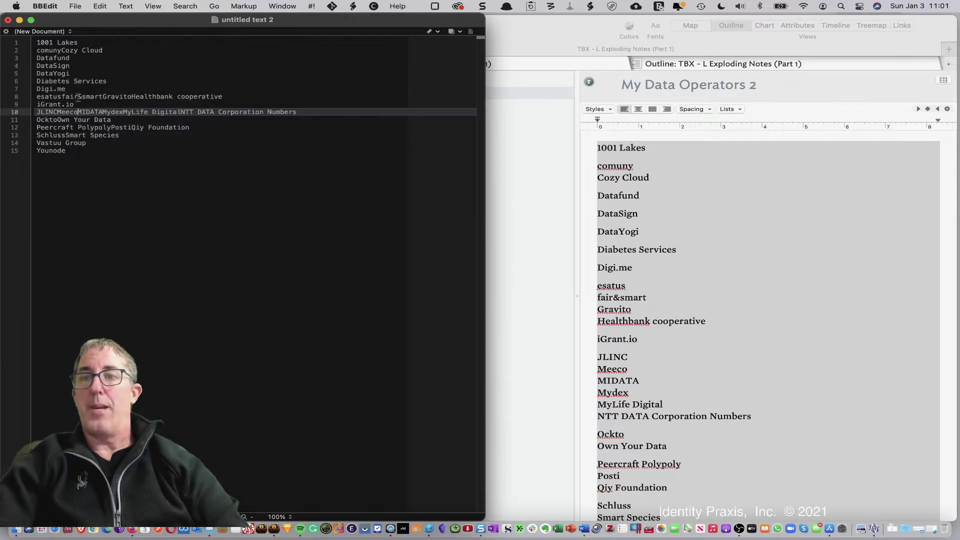
left_click(64, 97)
left_click(64, 100)
left_click(62, 97)
key("Return")
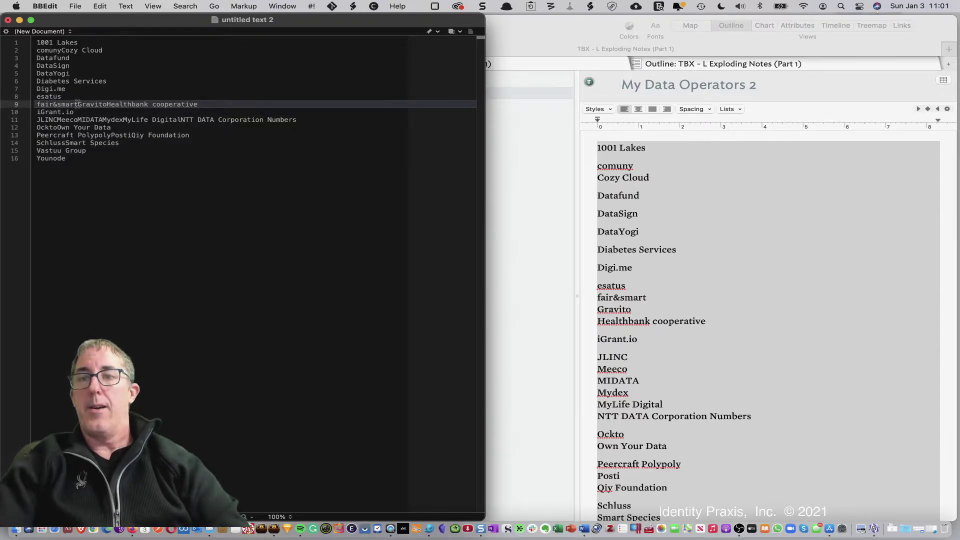
left_click(77, 104)
key("Return")
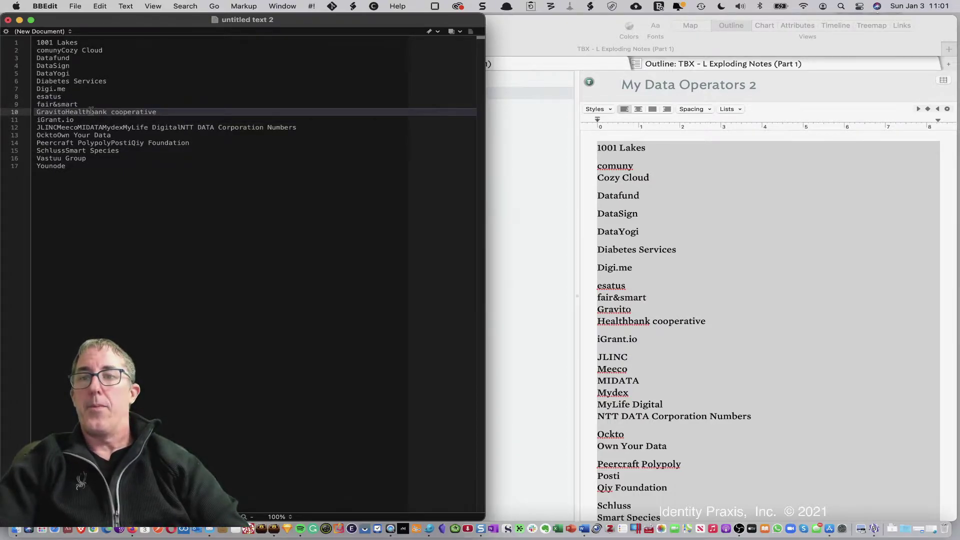
left_click(66, 112)
key("Return")
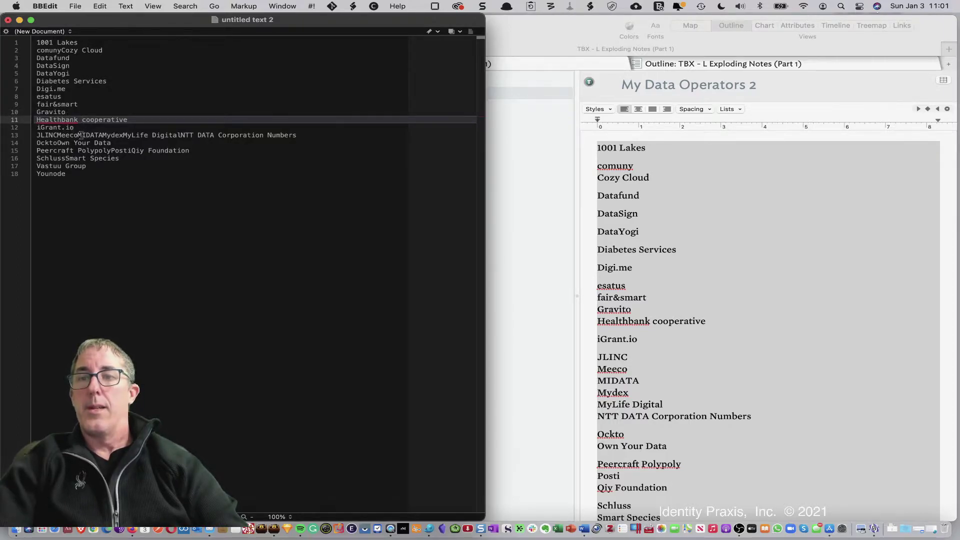
Split Meeco, MIDATA, Mydex, MyLife Digital, NTT DATA Corporation and Numbers onto separate lines
left_click(78, 135)
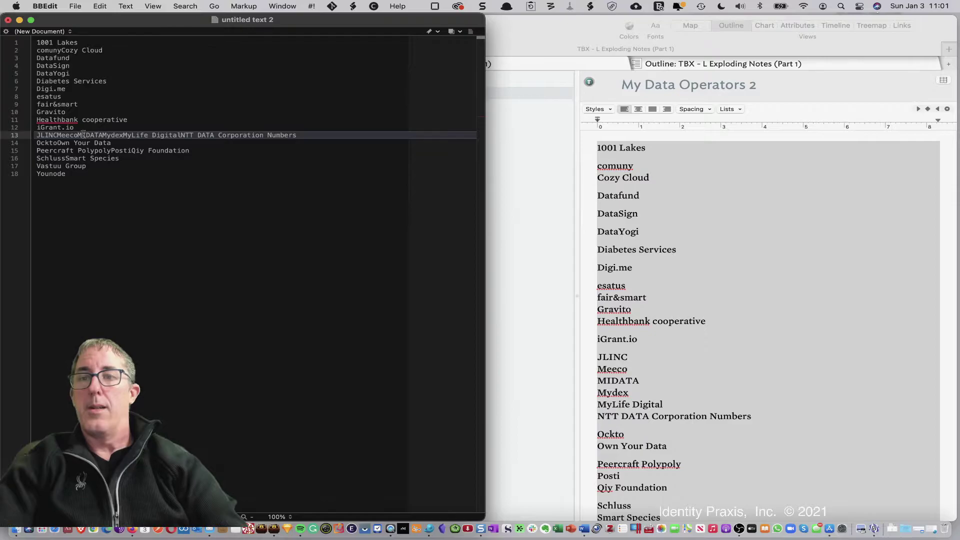
key("Return")
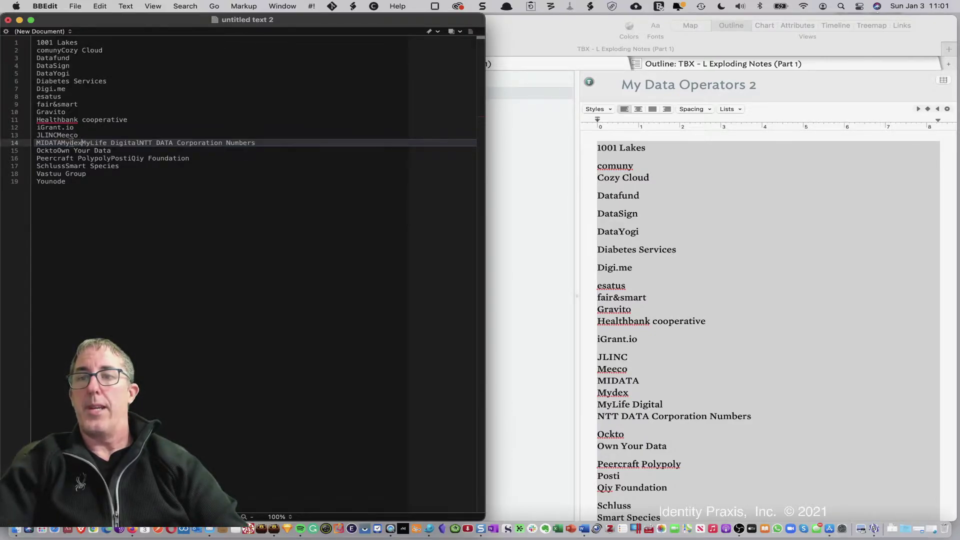
left_click(61, 142)
key("Return")
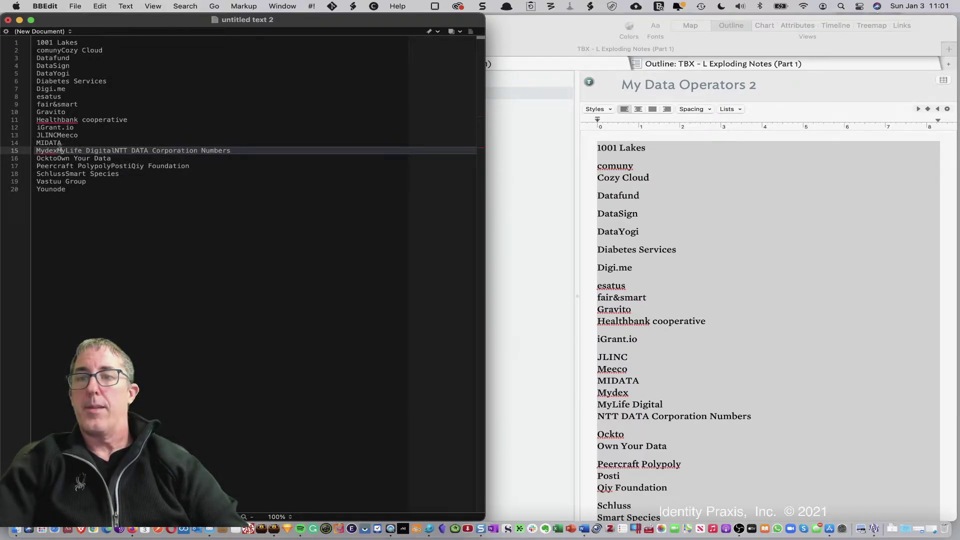
left_click(57, 149)
key("Return")
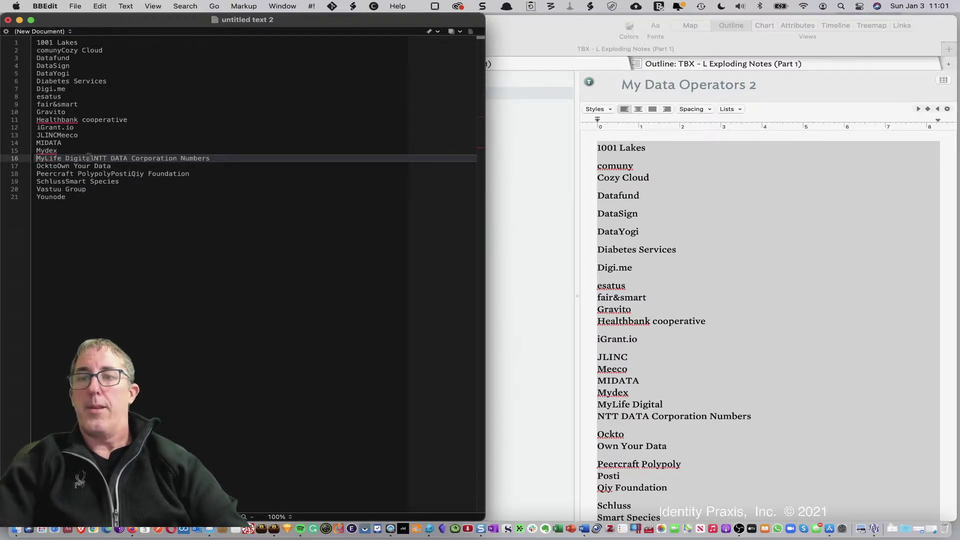
left_click(94, 158)
key("Return")
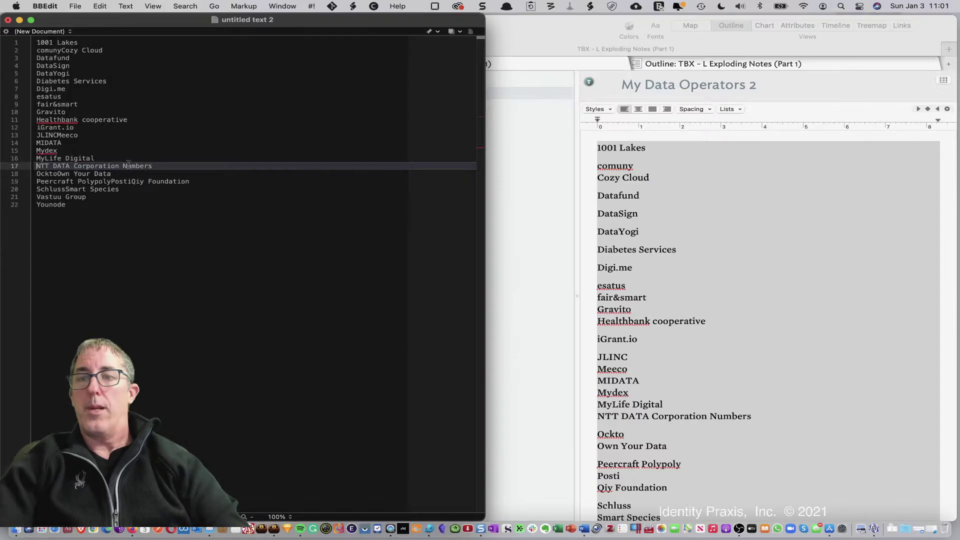
left_click(123, 165)
key("Return")
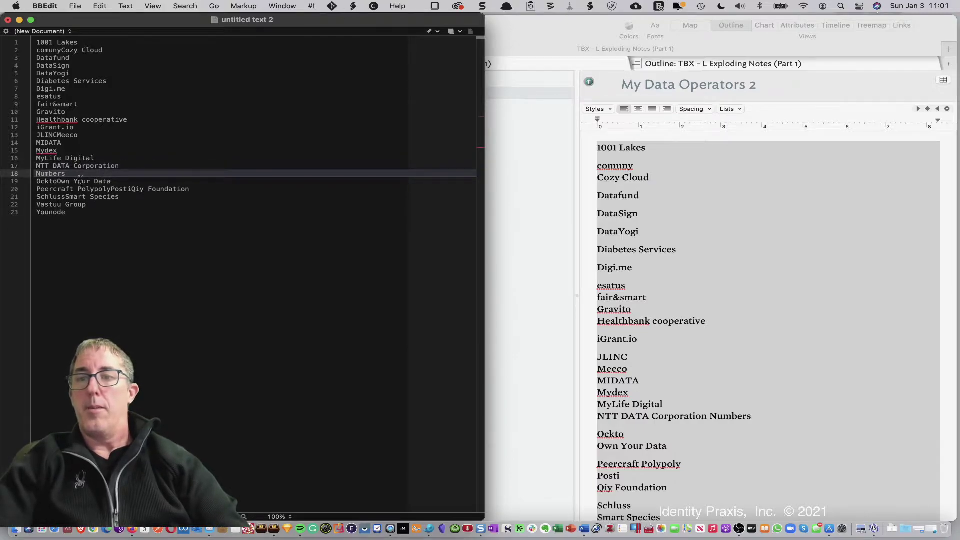
Split Peercraft, Polypoly, Qiy Foundation, Schluss and Smart Species onto separate lines
left_click(75, 182)
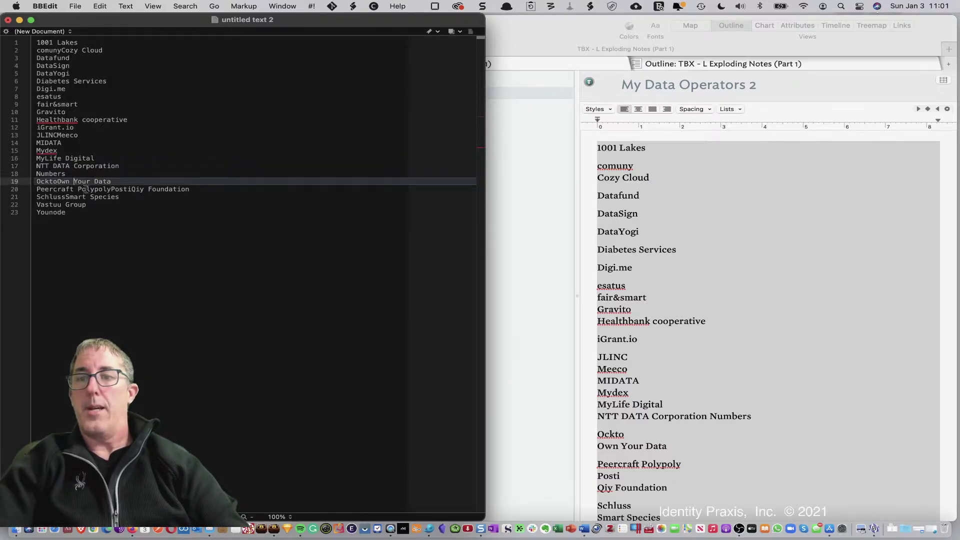
left_click(78, 189)
key("Return")
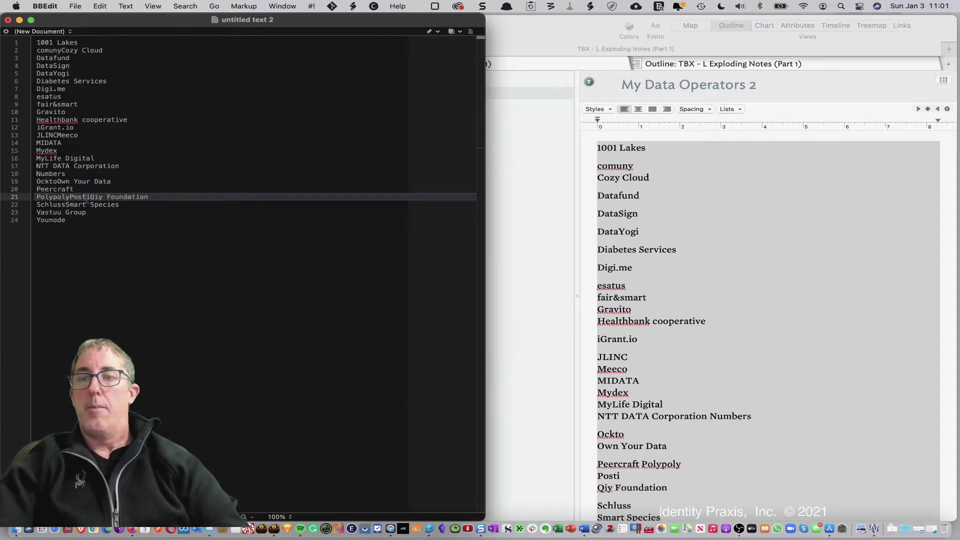
left_click(87, 197)
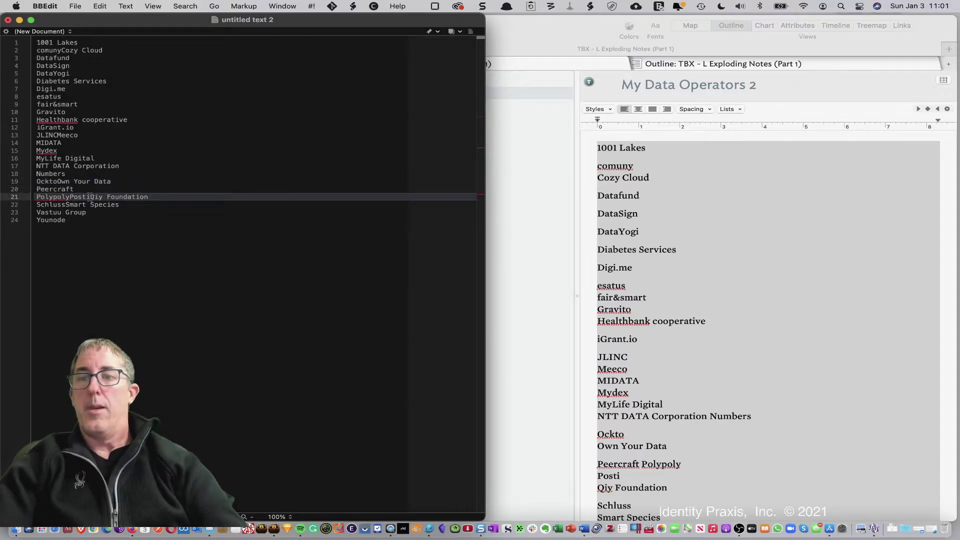
key("Return")
left_click(90, 230)
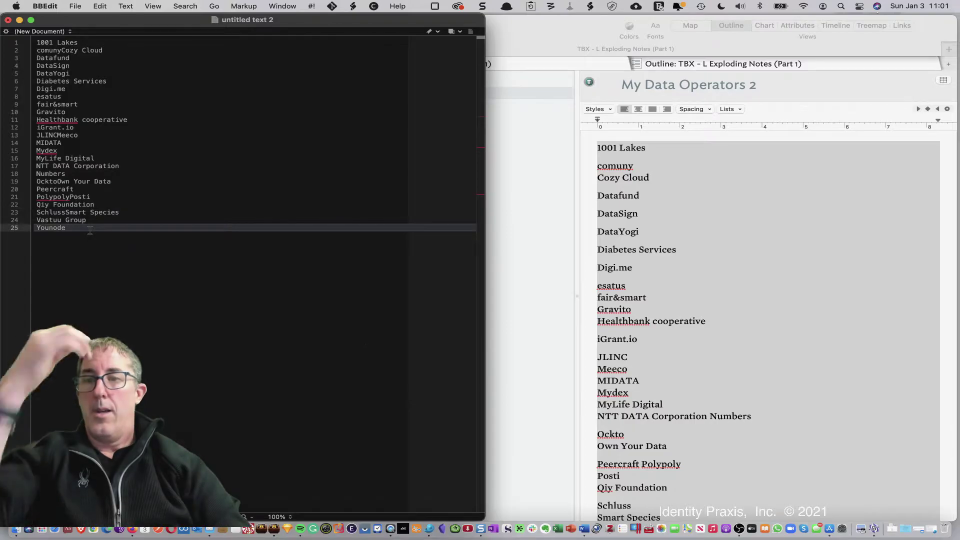
left_click(67, 212)
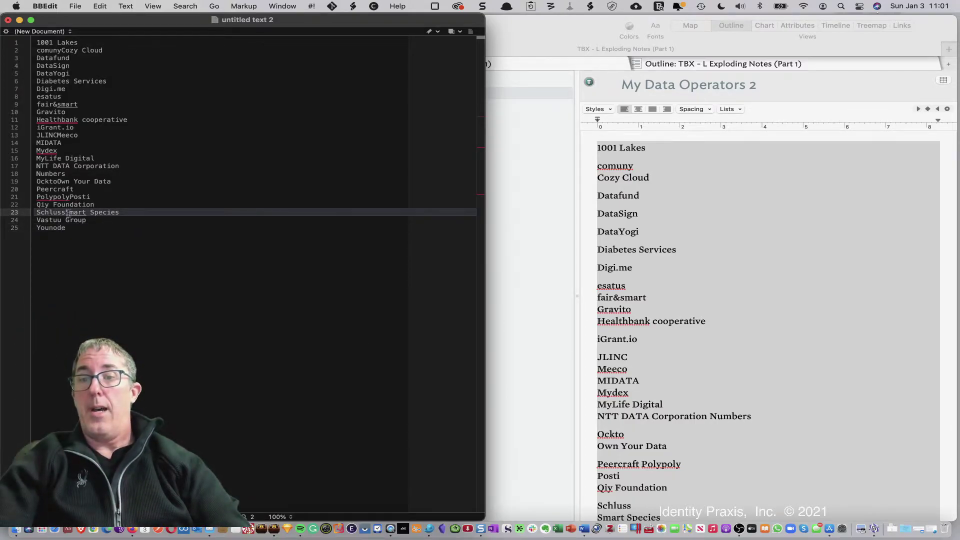
key("Return")
left_click(75, 235)
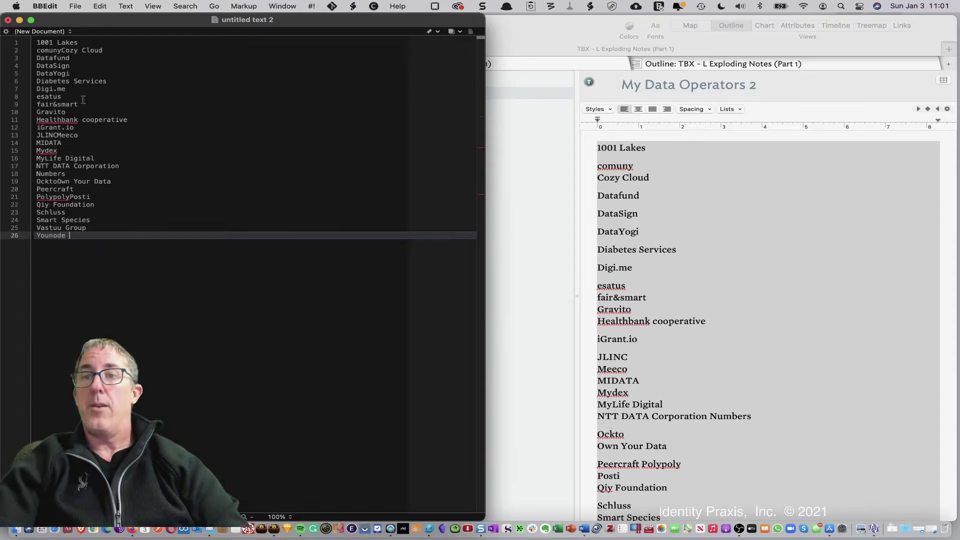
Separate Cozy Cloud from comuny and Posti from Polypoly onto their own lines
left_click(63, 51)
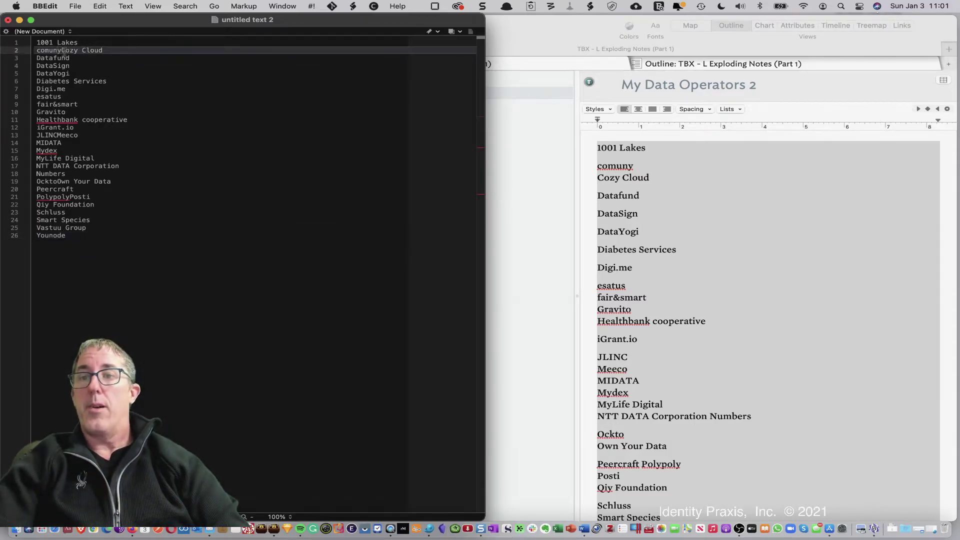
key("Return")
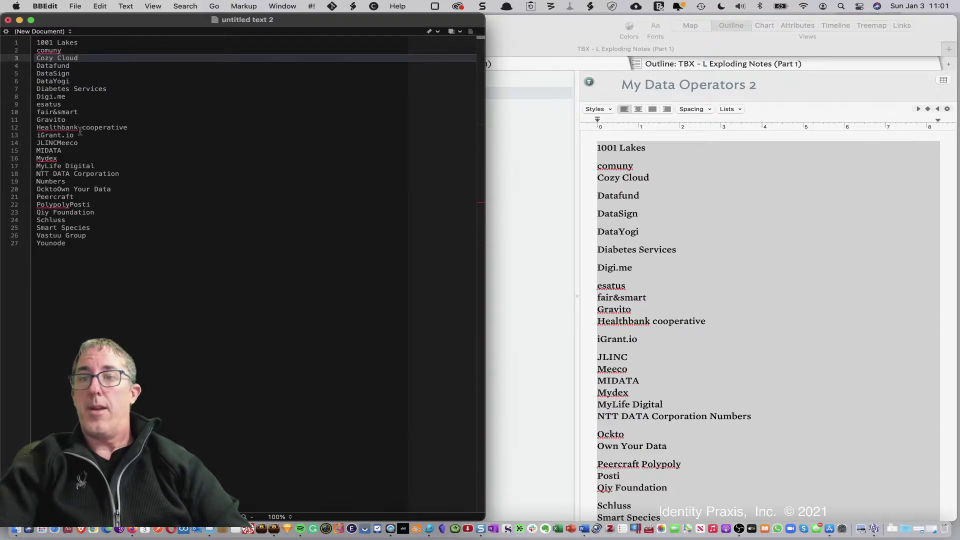
left_click(74, 243)
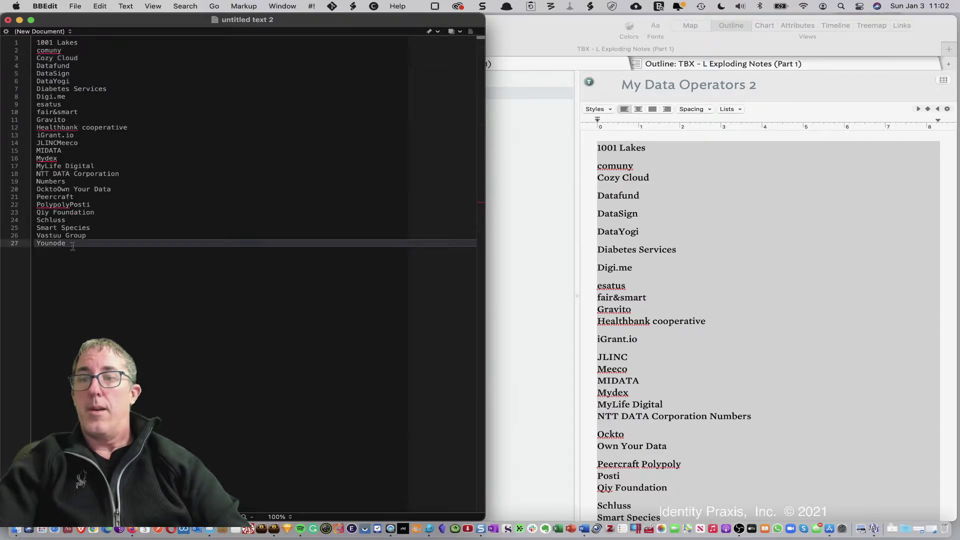
left_click(69, 204)
key("Return")
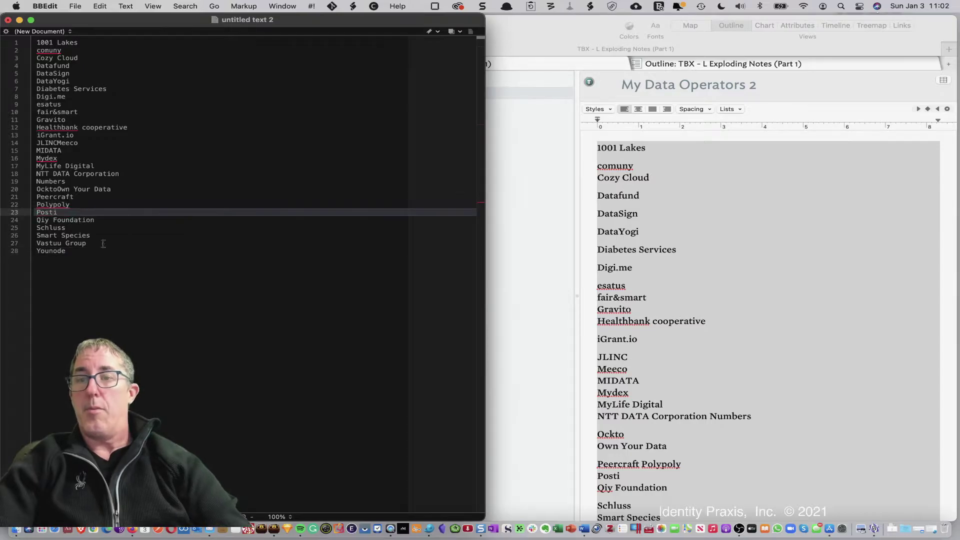
Select the whole 28-line list of company names
left_click(60, 128)
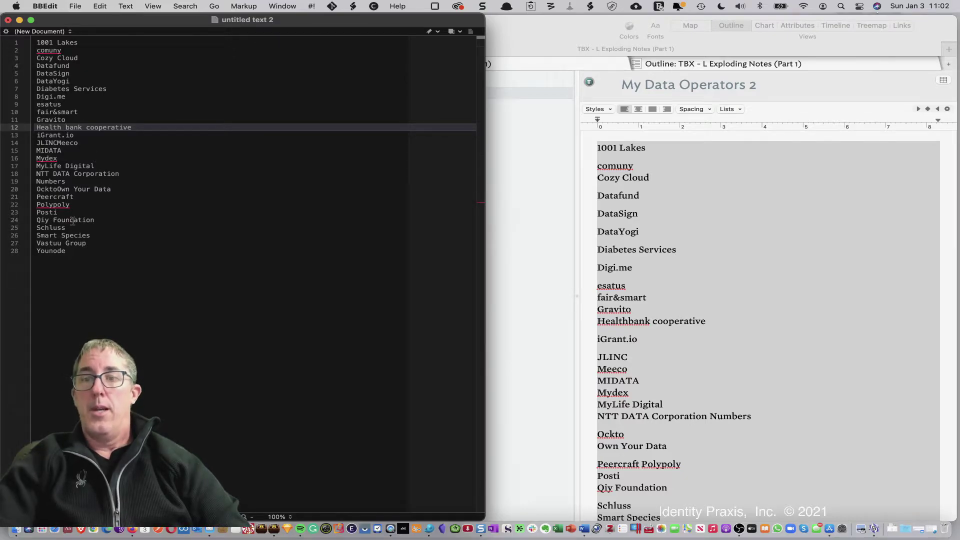
left_click(104, 281)
left_click_drag(81, 253, 44, 45)
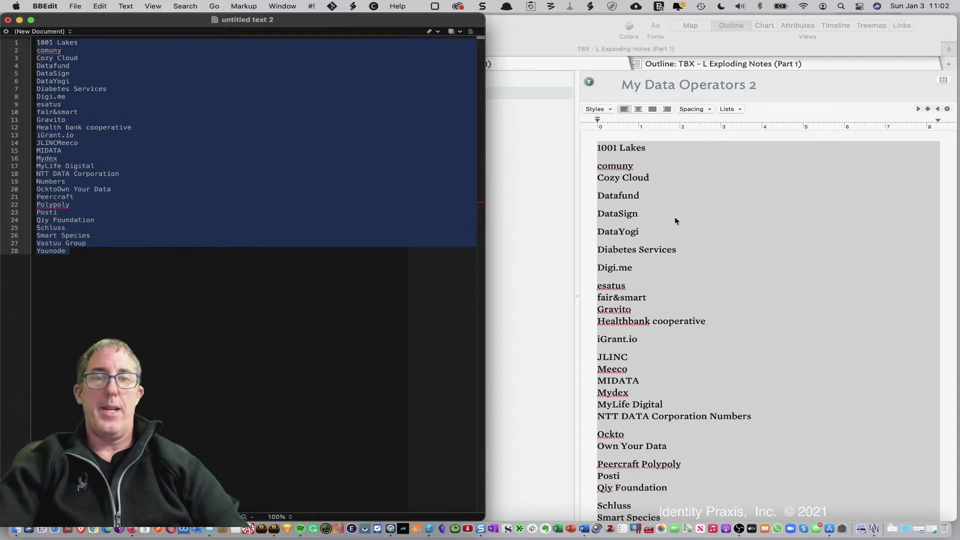
Collapse My Data Operators 2, add a new note below it, and paste the company list into it
left_click(675, 223)
right_click(306, 88)
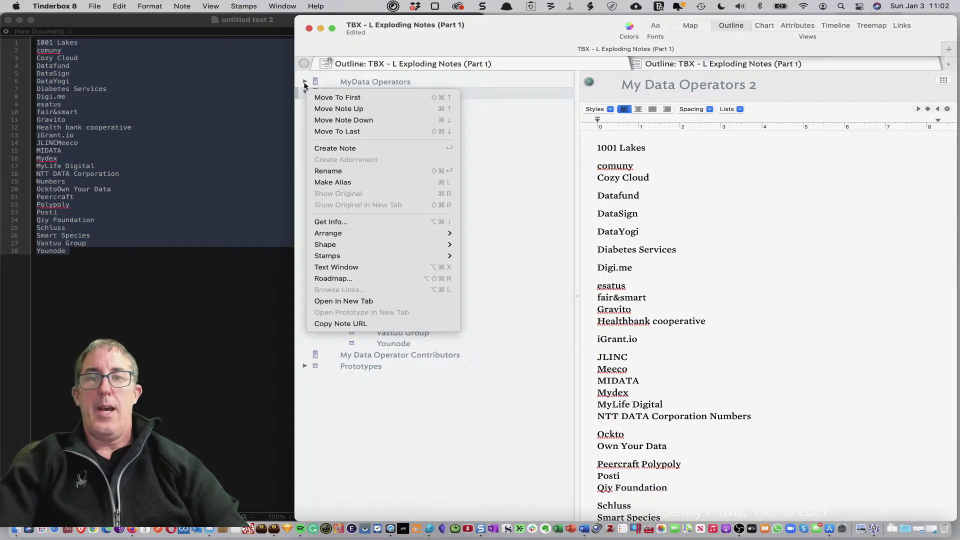
key("Escape")
left_click(305, 91)
key("Return")
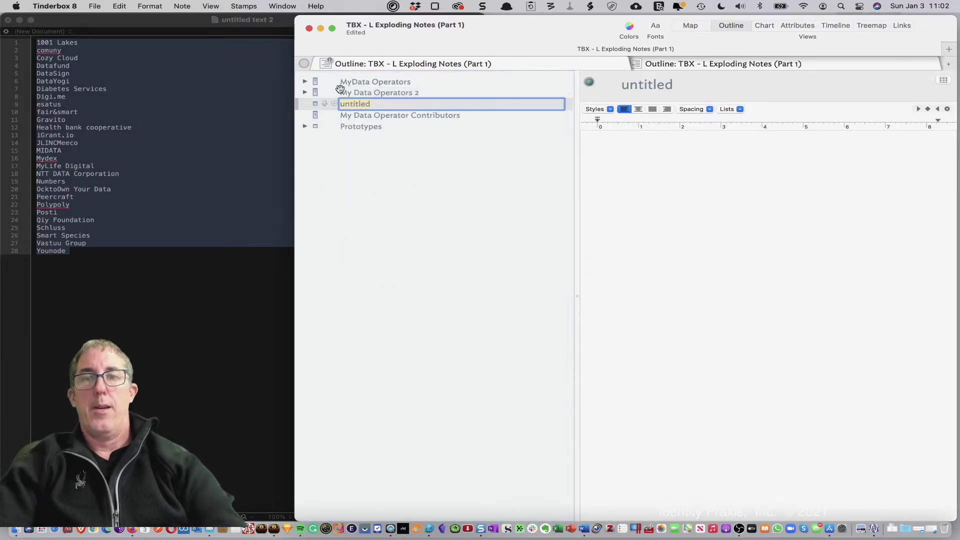
left_click(644, 201)
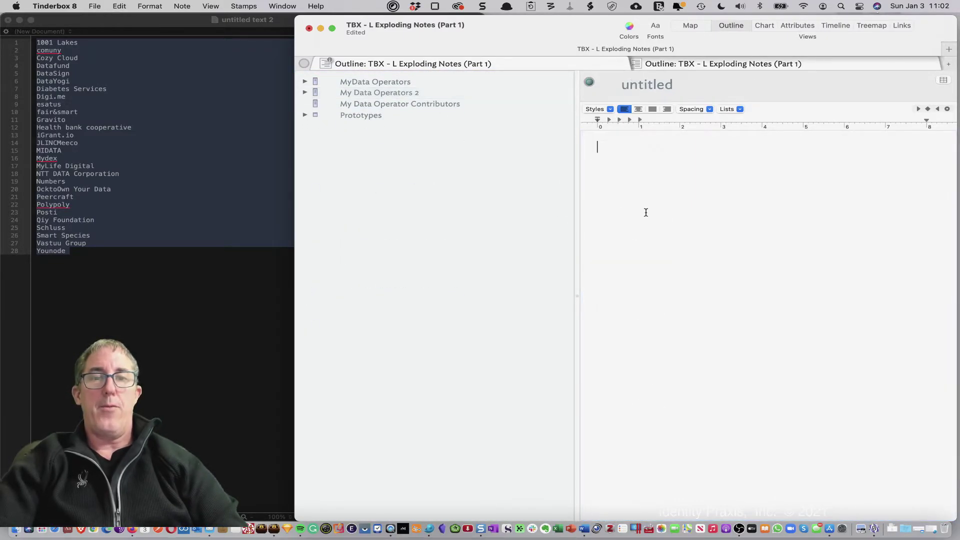
key("super+v")
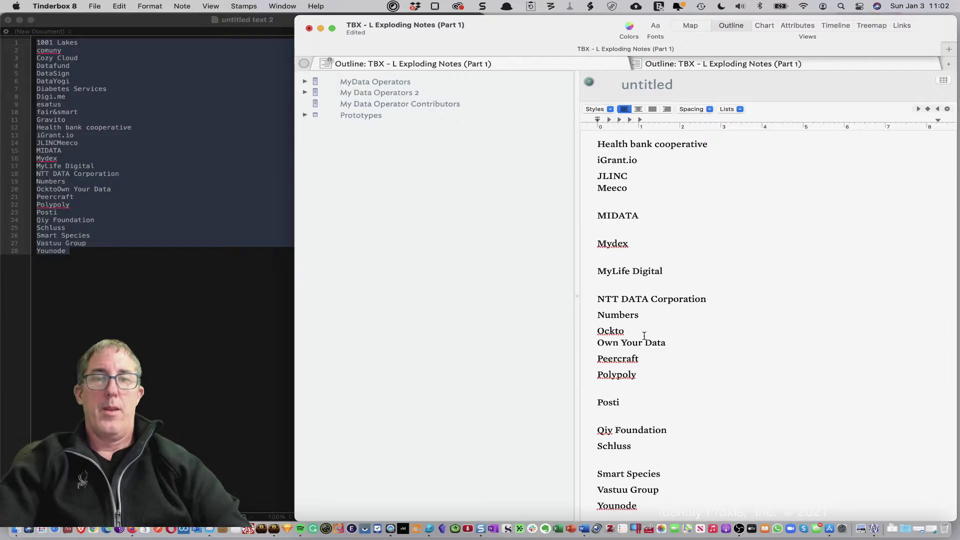
Rename the untitled note holding the pasted list to 'New'
left_click(385, 103)
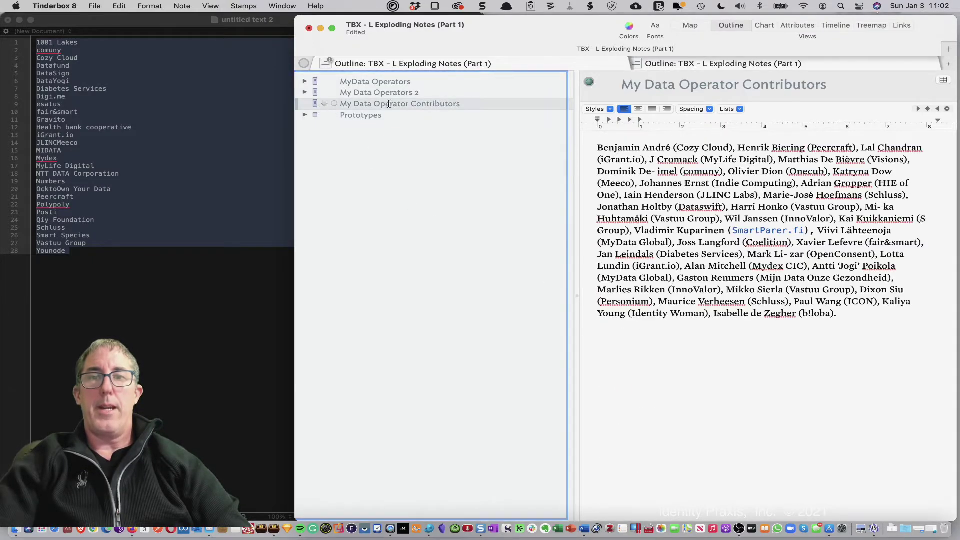
left_click(386, 92)
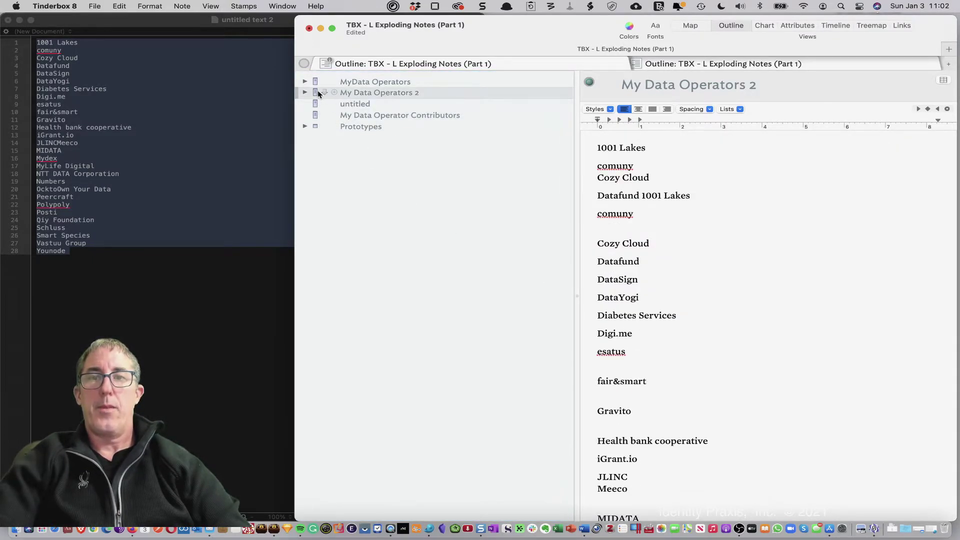
left_click(356, 104)
left_click(357, 104)
type("New")
left_click(794, 285)
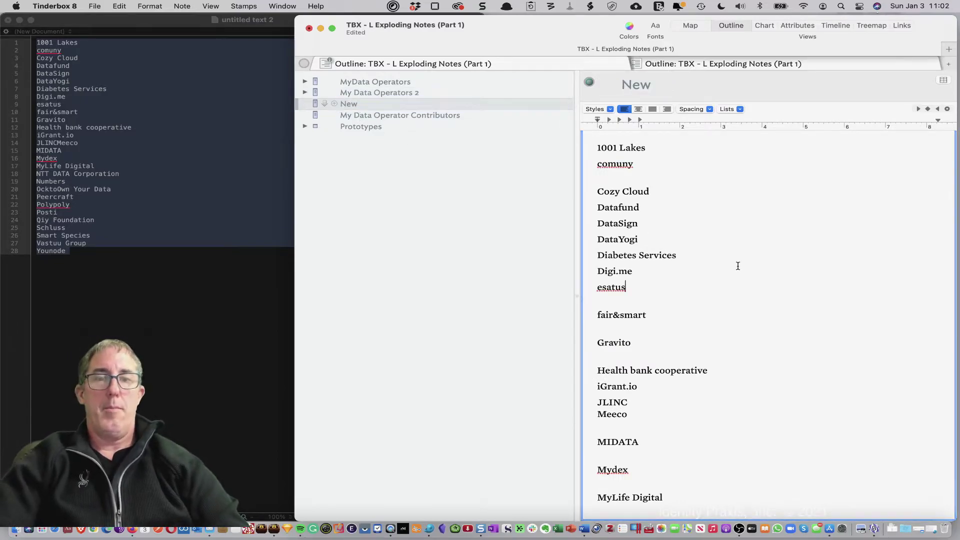
Explode the New note and expand its exploded notes container to show the 28 child notes
key("super+alt+e")
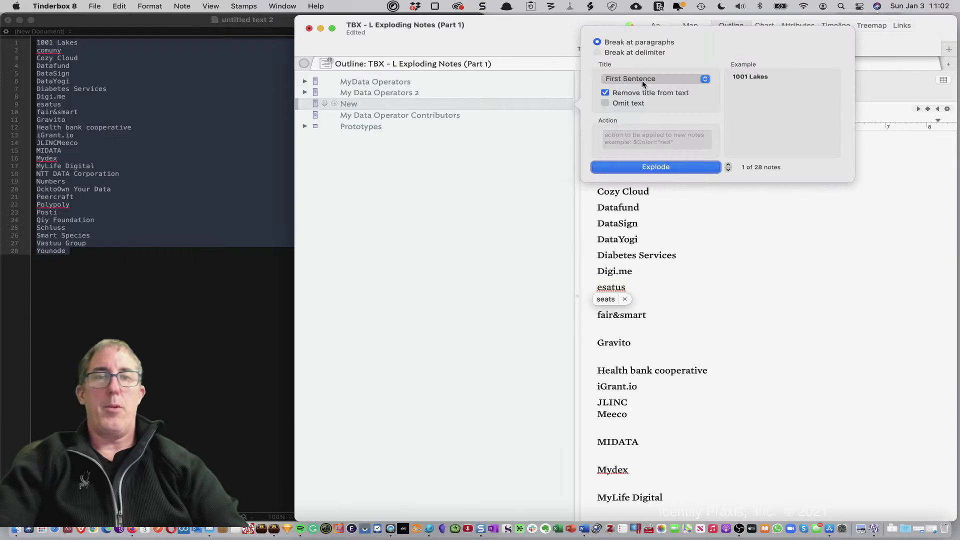
left_click(648, 168)
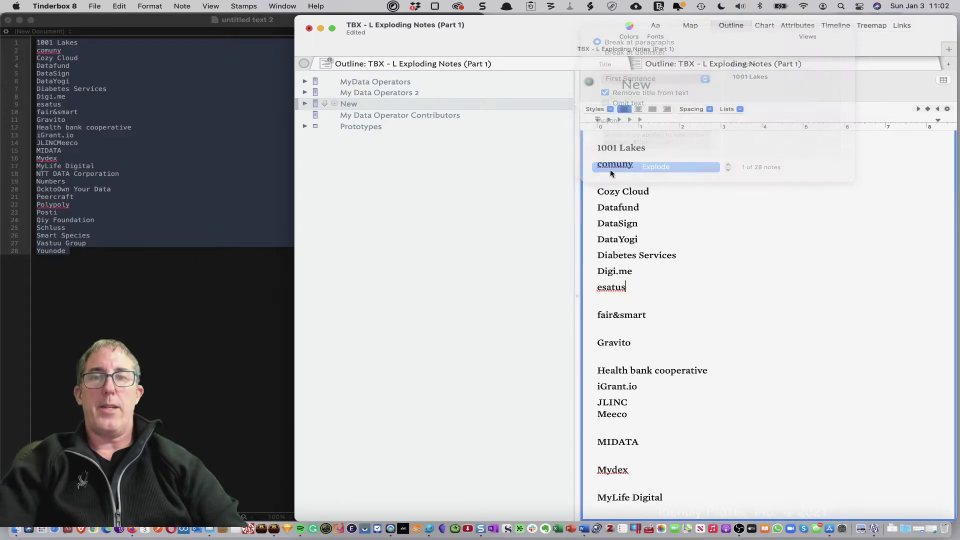
right_click(310, 105)
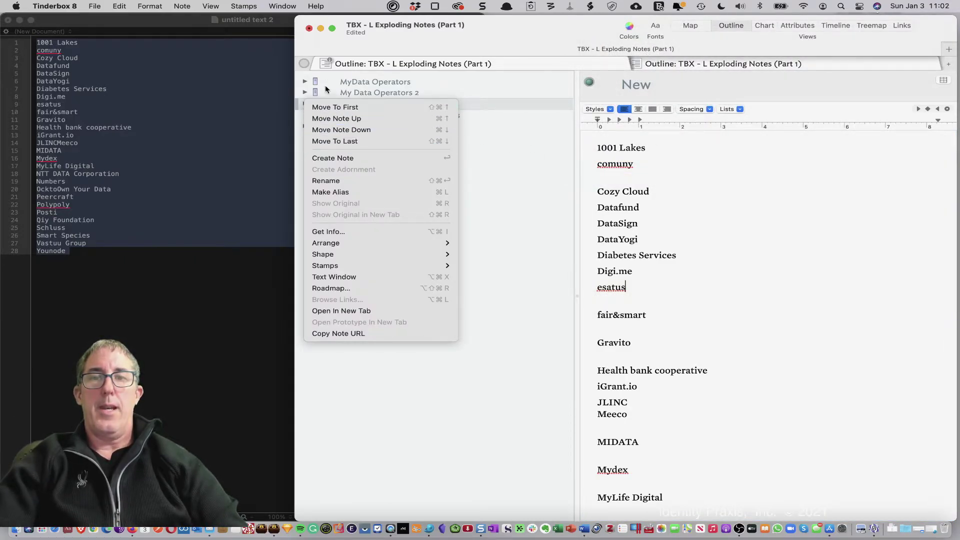
left_click(307, 102)
left_click(305, 104)
left_click(362, 116)
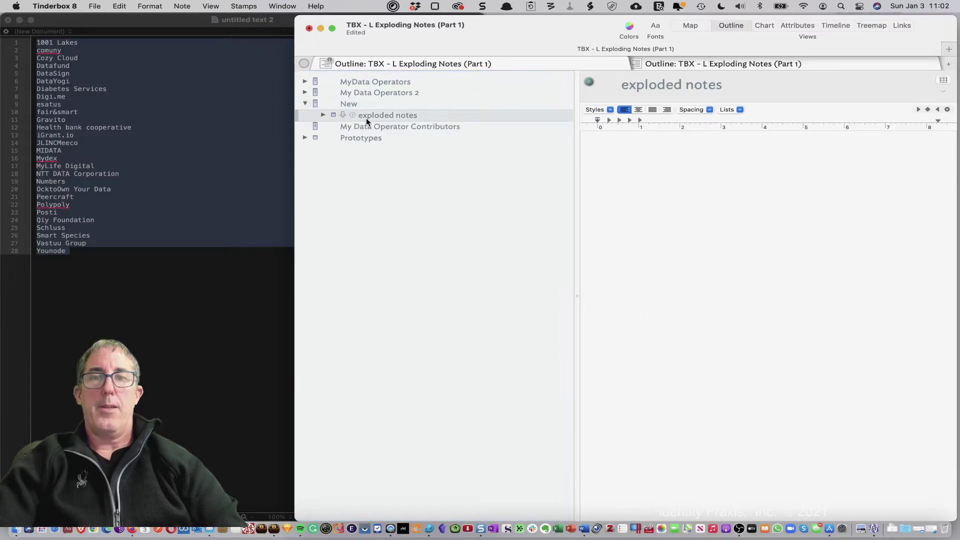
left_click(323, 115)
Remove the New note and its exploded children from the outline
scroll(416, 343, "down", 5)
scroll(415, 342, "up", 5)
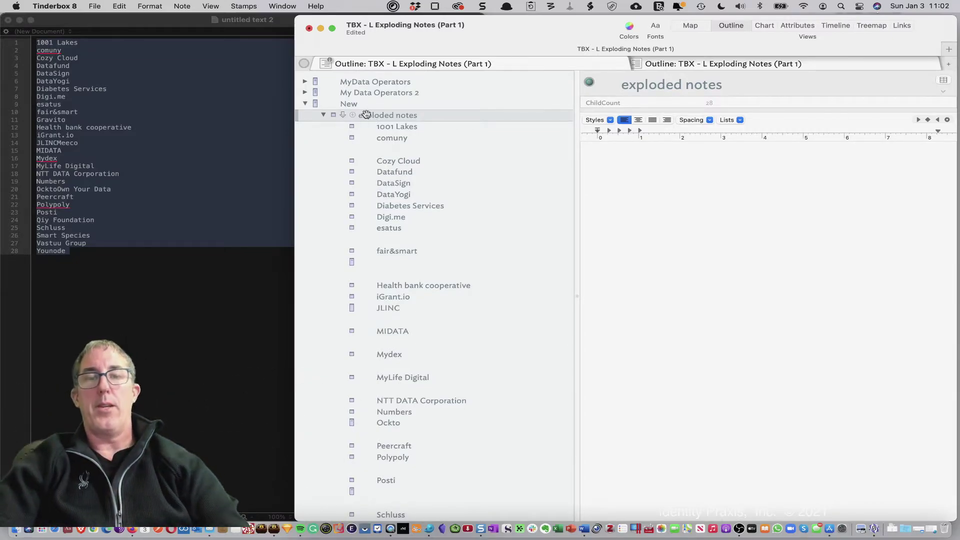
key("Up")
mouse_move(356, 105)
left_mouse_down()
mouse_move(343, 100)
mouse_move(356, 93)
left_mouse_up()
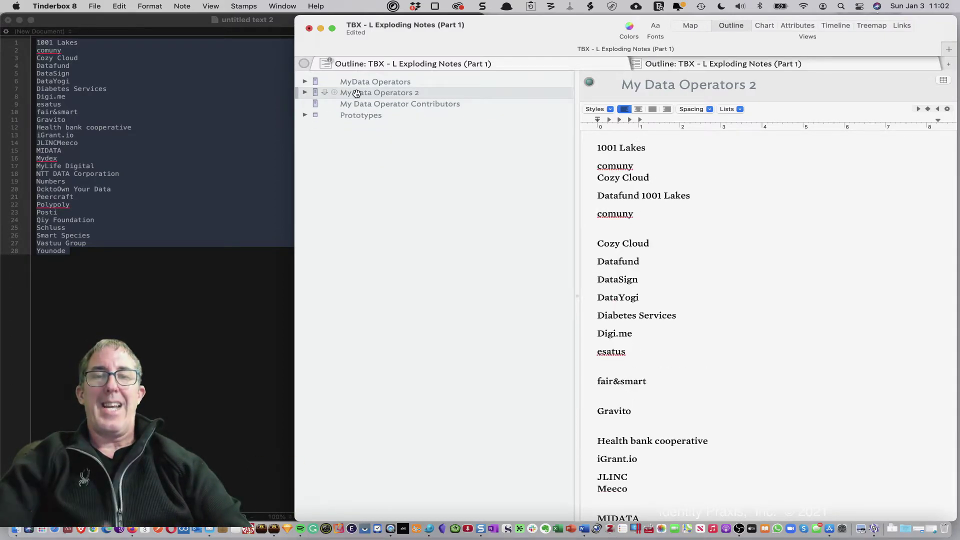
Delete My Data Operators 2 and expand MyData Operators and both exploded notes containers
key("Delete")
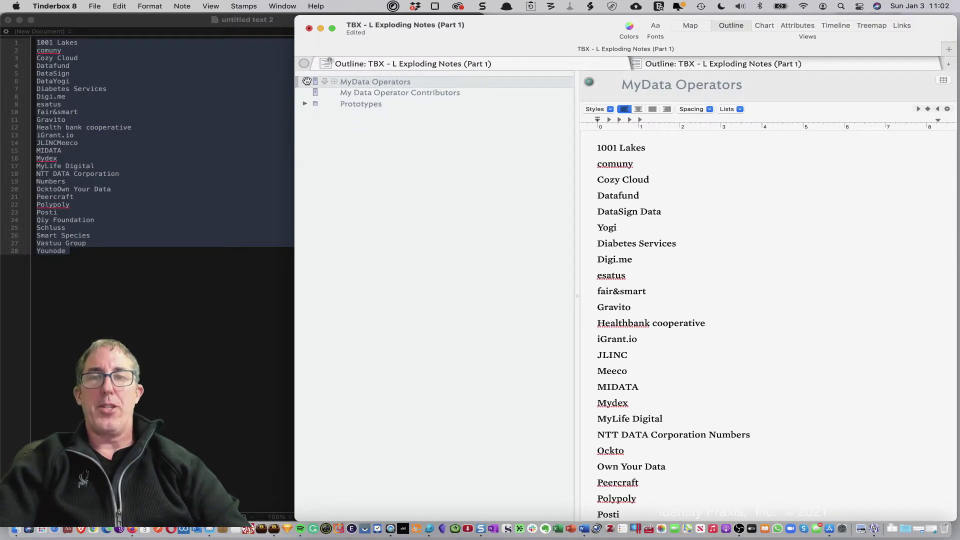
left_click(304, 81)
left_click(385, 104)
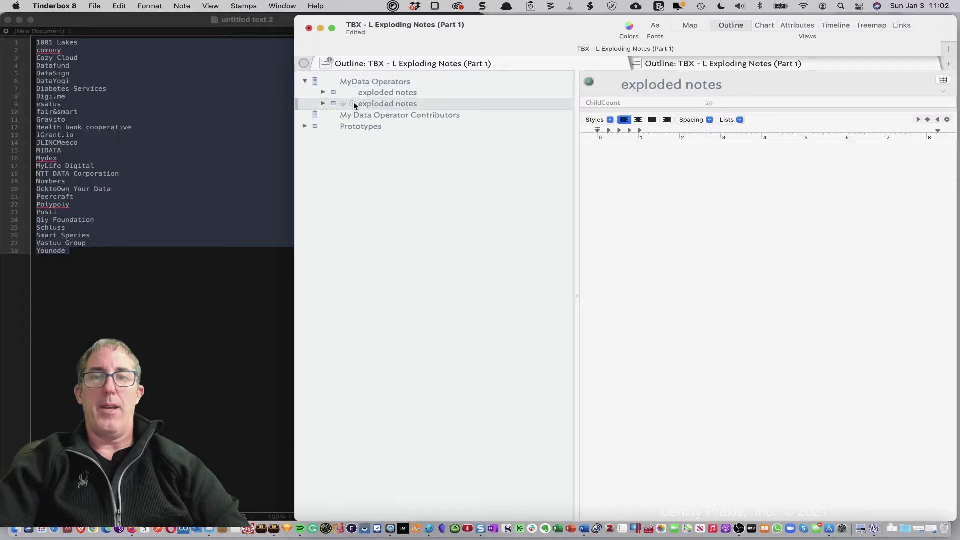
left_click(323, 103)
left_click(394, 126)
left_click(398, 94)
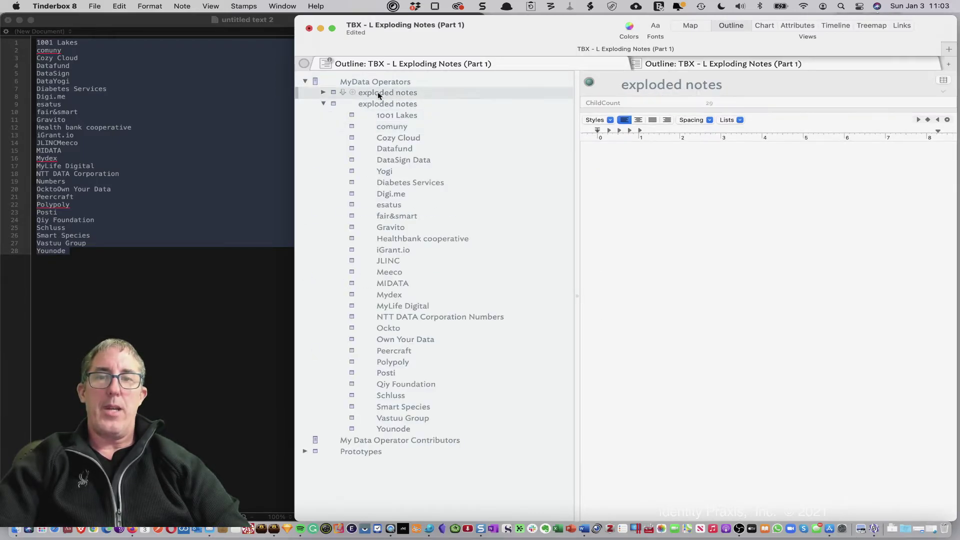
left_click(323, 92)
left_click(390, 116)
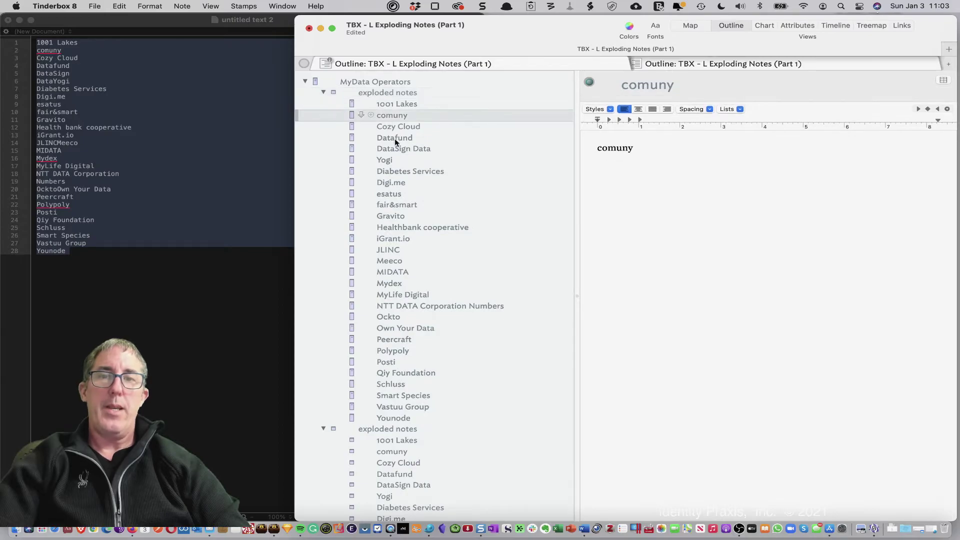
Inspect the exploded operator notes such as Own Your Data, Cozy Cloud, Schluss and Ockto
left_click(402, 328)
left_click(384, 428)
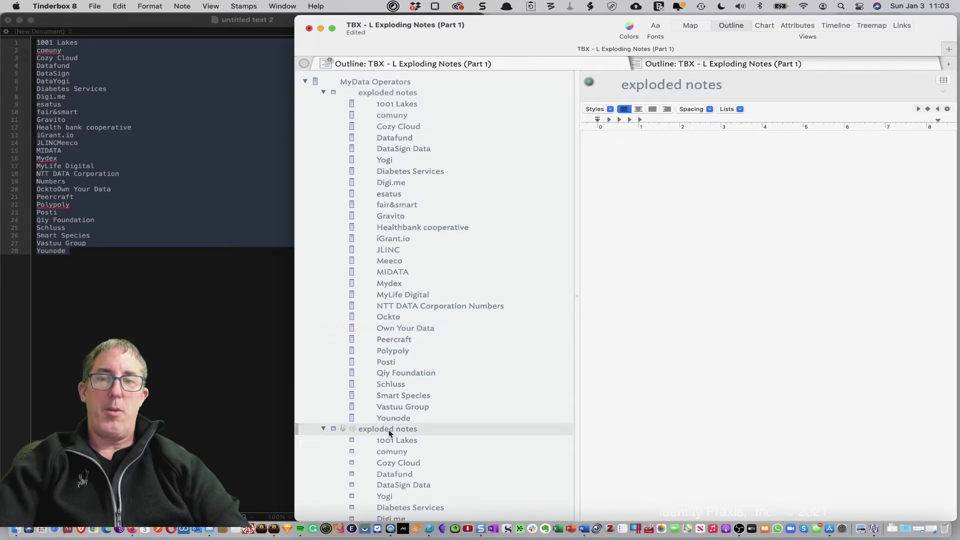
left_click(396, 462)
left_click(396, 386)
left_click(393, 317)
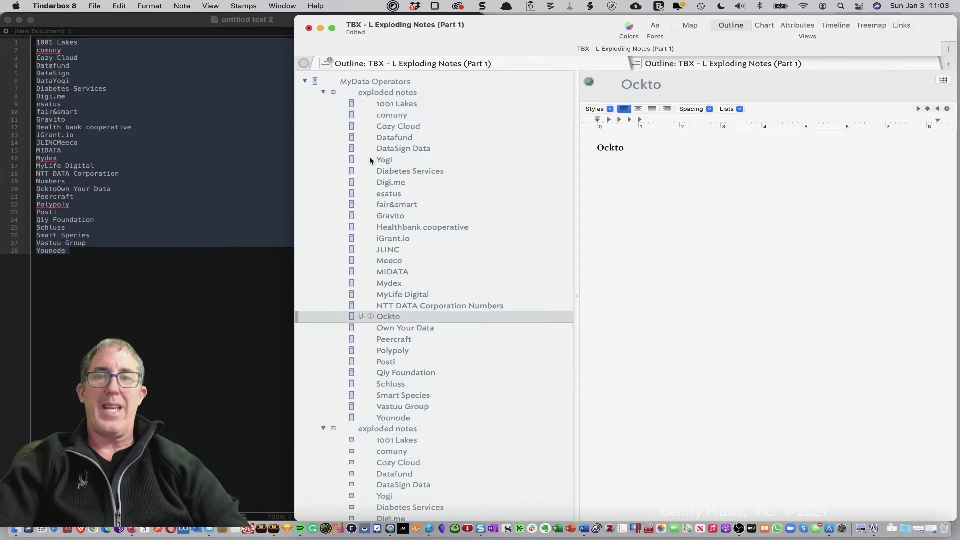
left_click(321, 92)
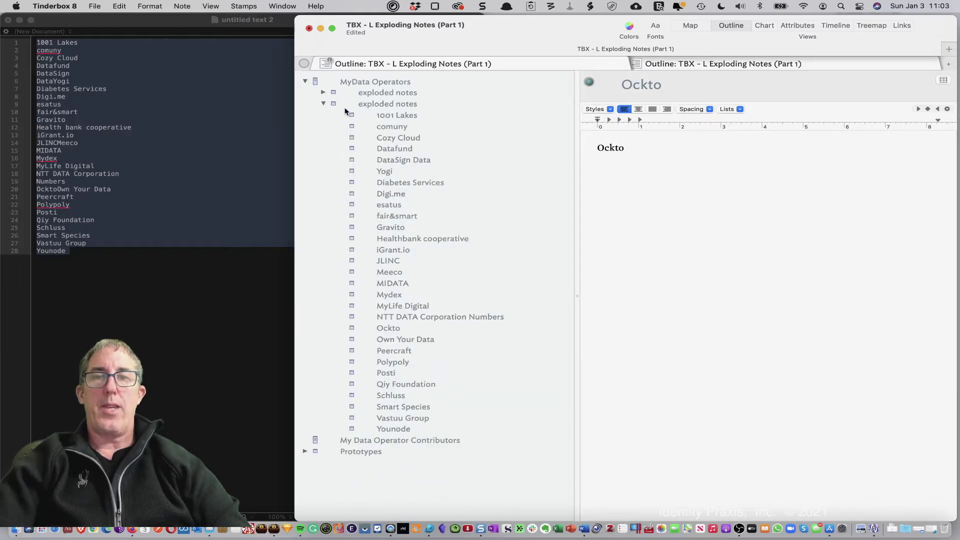
left_click(390, 123)
Move the 28 notes (1001 Lakes to Younode) under MyData Operators and delete both exploded notes containers
left_click(390, 116)
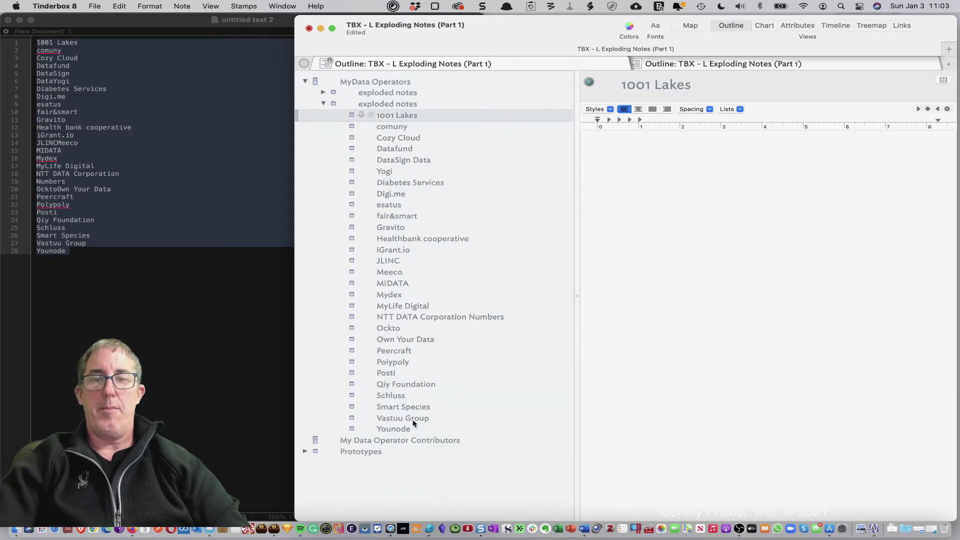
left_click(410, 429, "shift")
left_click_drag(417, 116, 419, 79)
left_click(401, 420)
left_click(403, 428, "shift")
key("Delete")
Review the relocated operator notes, collapse MyData Operators and select My Data Operator Contributors
left_click(401, 103)
left_click(392, 94)
key("Down")
key("Down")
key("Down")
key("Down")
key("Down")
key("Down")
key("Down")
key("Down")
key("Down")
key("Down")
key("Down")
key("Down")
key("Down")
key("Down")
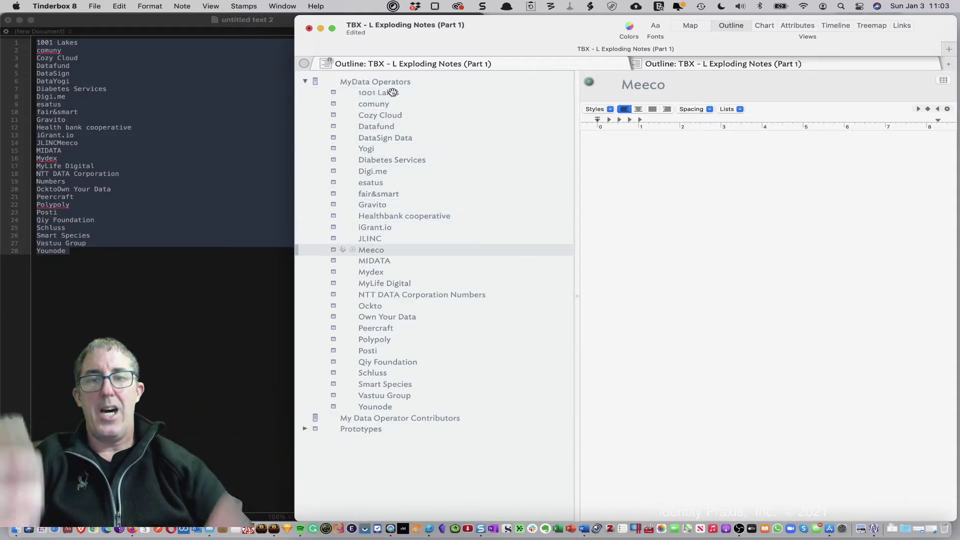
key("Down")
key("Down")
key("Down")
key("Down")
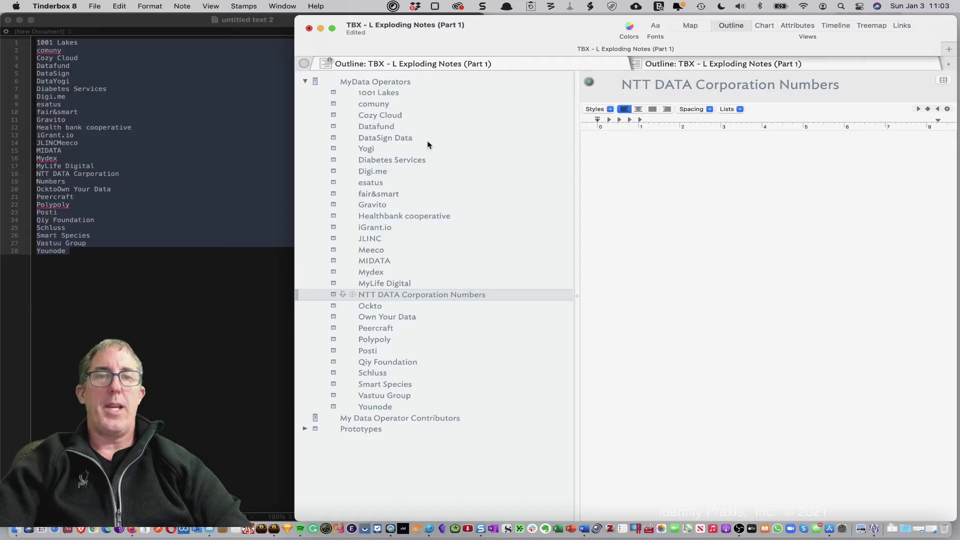
left_click(306, 81)
left_click(351, 95)
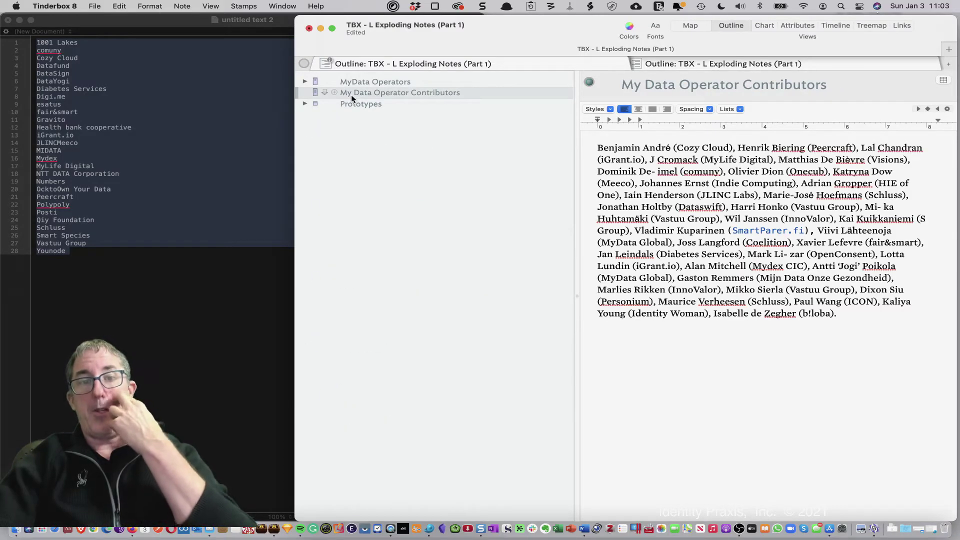
Explode the My Data Operator Contributors text at the \n delimiter, yielding a single child note
left_click(731, 148)
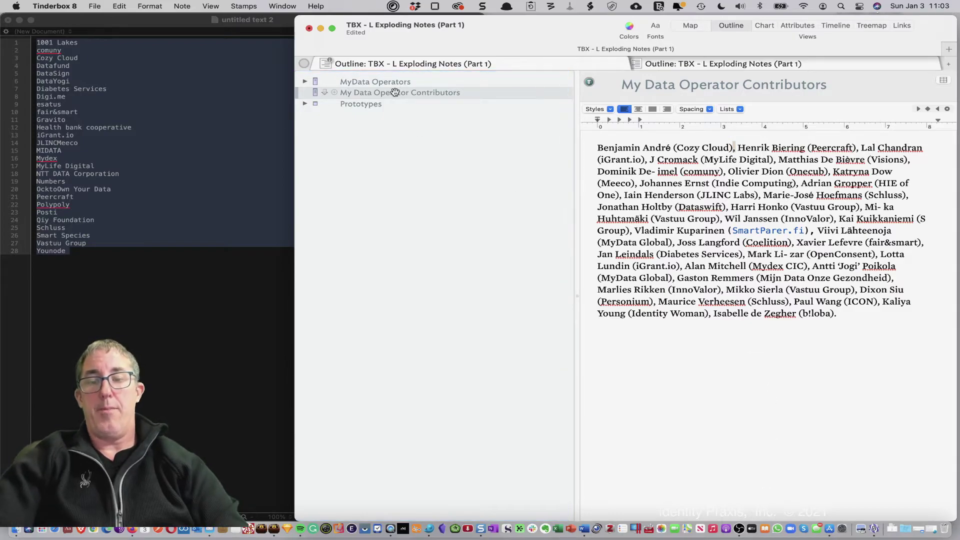
key("super+shift+e")
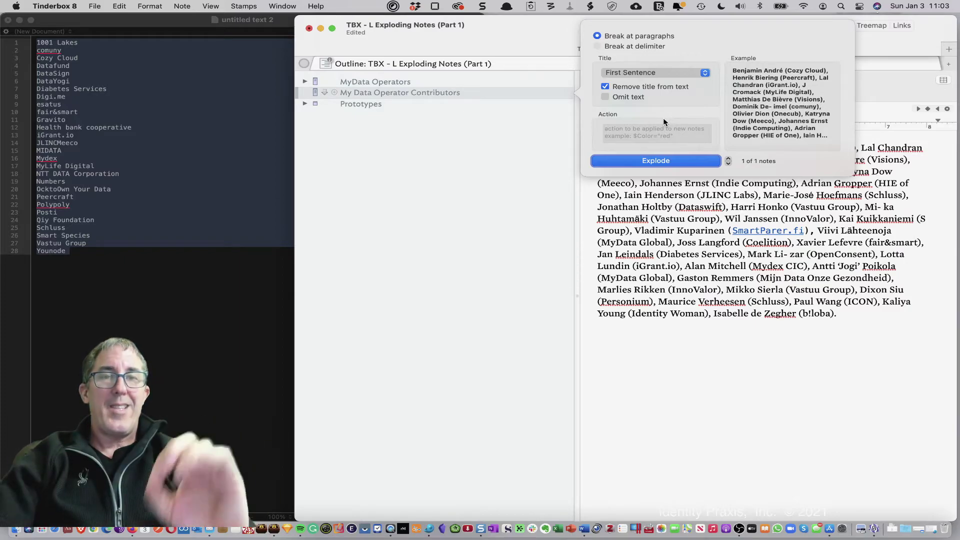
left_click(638, 46)
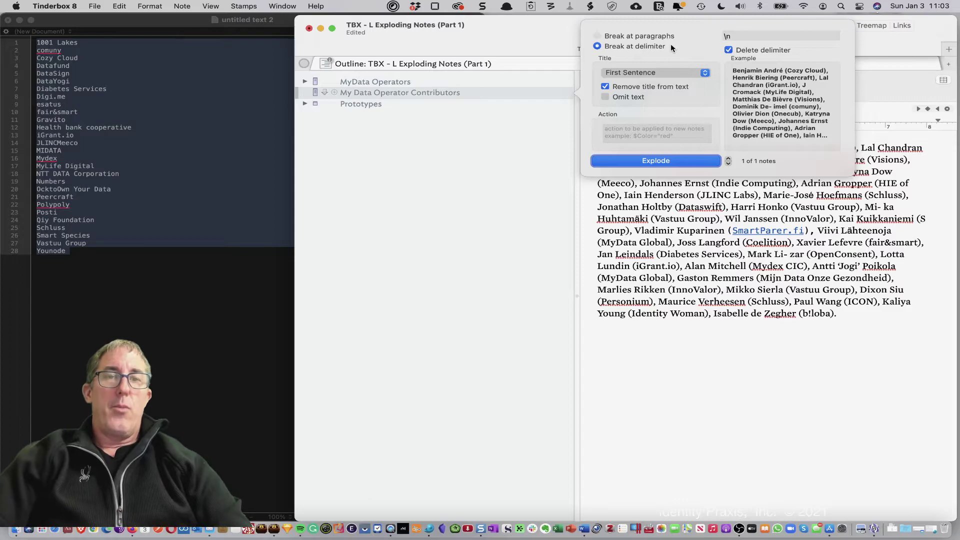
left_click(733, 35)
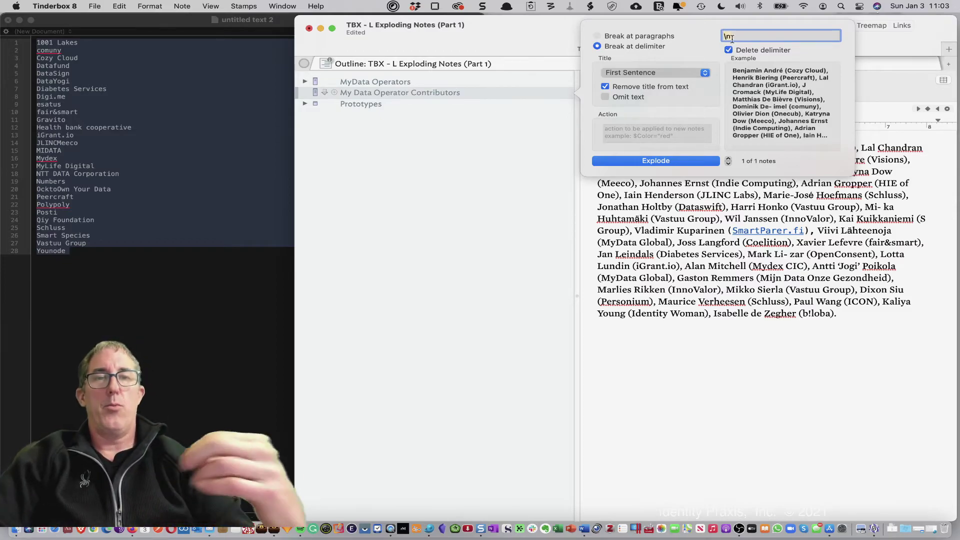
left_click(667, 37)
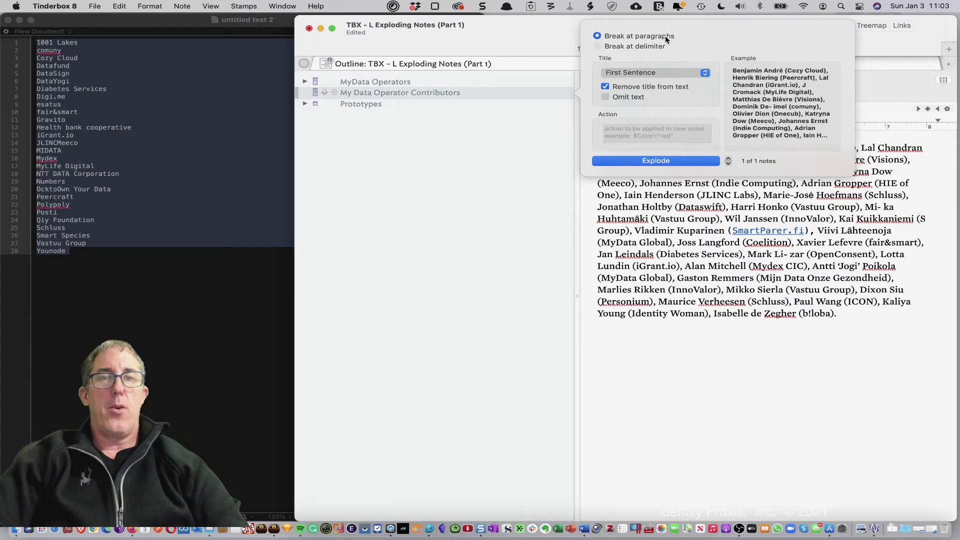
left_click(654, 45)
left_click(724, 36)
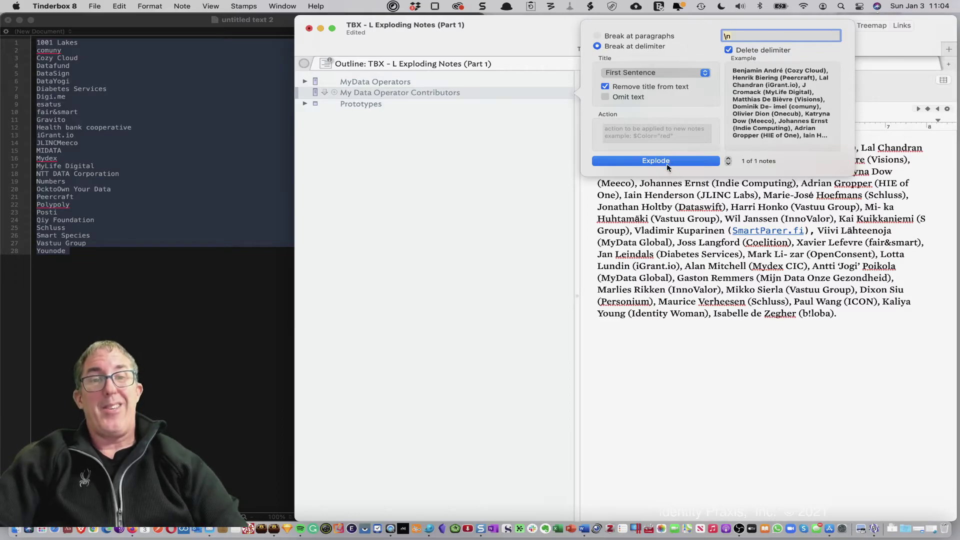
left_click(694, 162)
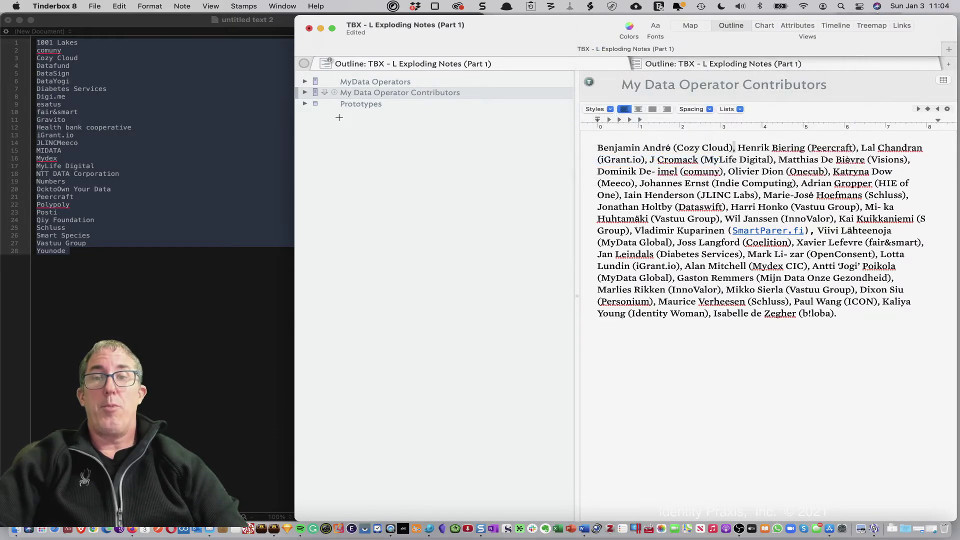
Check the single exploded note holding the whole contributor list, collapse it, and reopen the explode settings
left_click(306, 93)
left_click(326, 103)
left_click(323, 104)
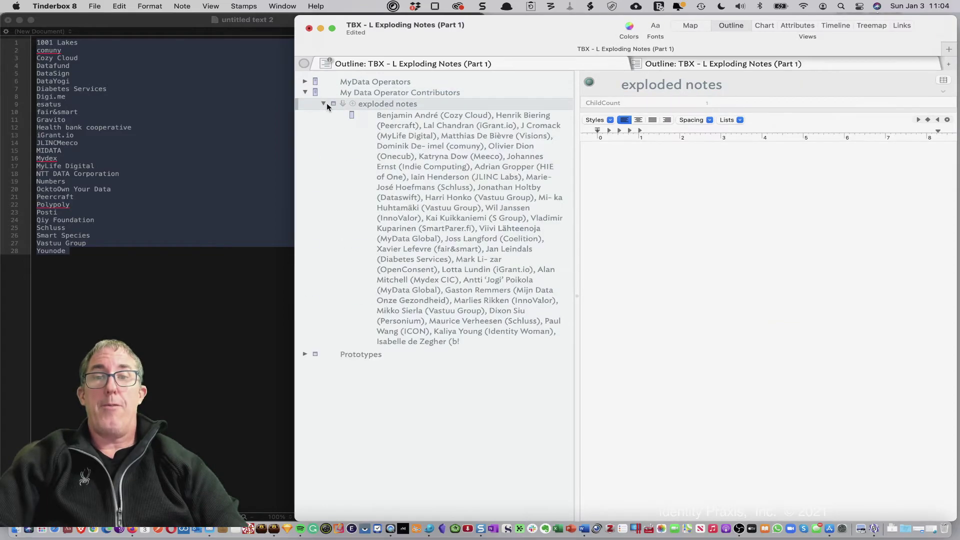
left_click(396, 125)
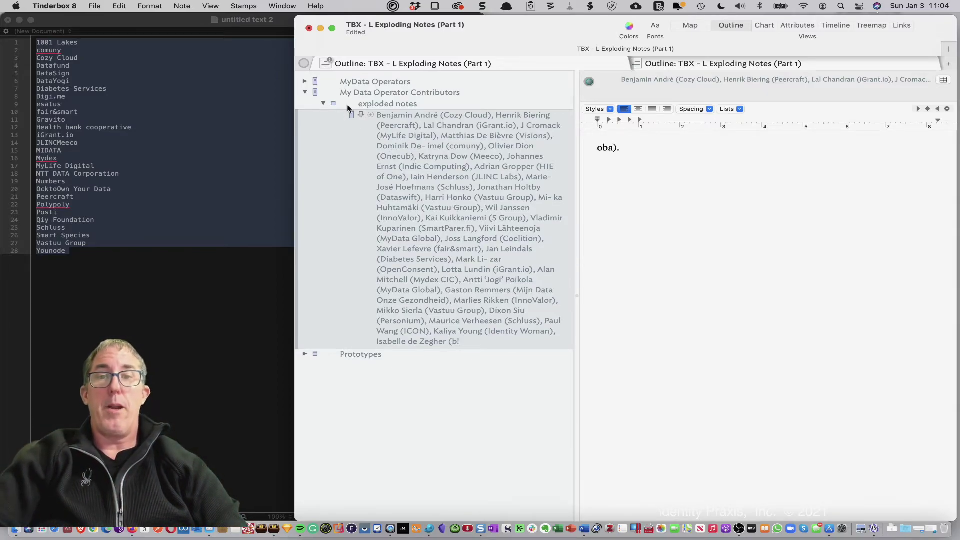
left_click(324, 103)
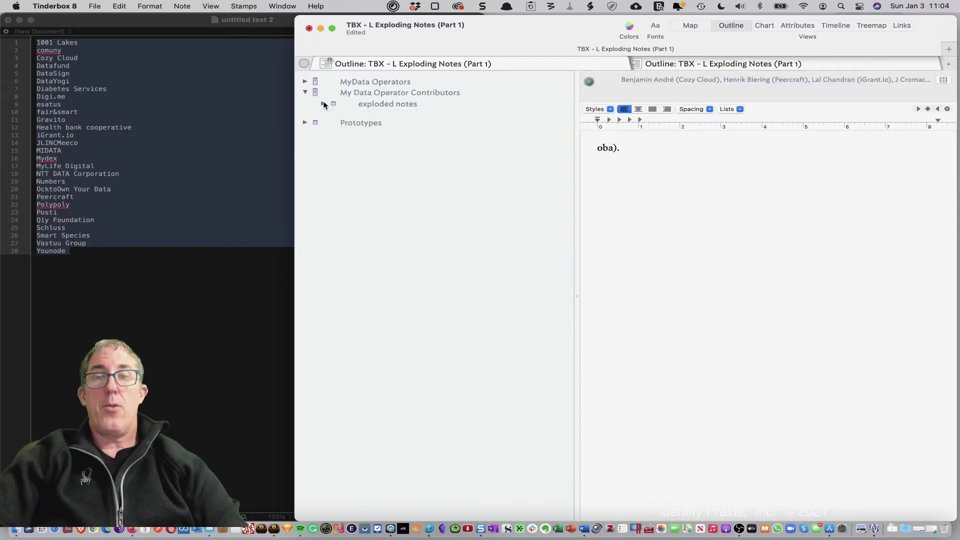
left_click(369, 96)
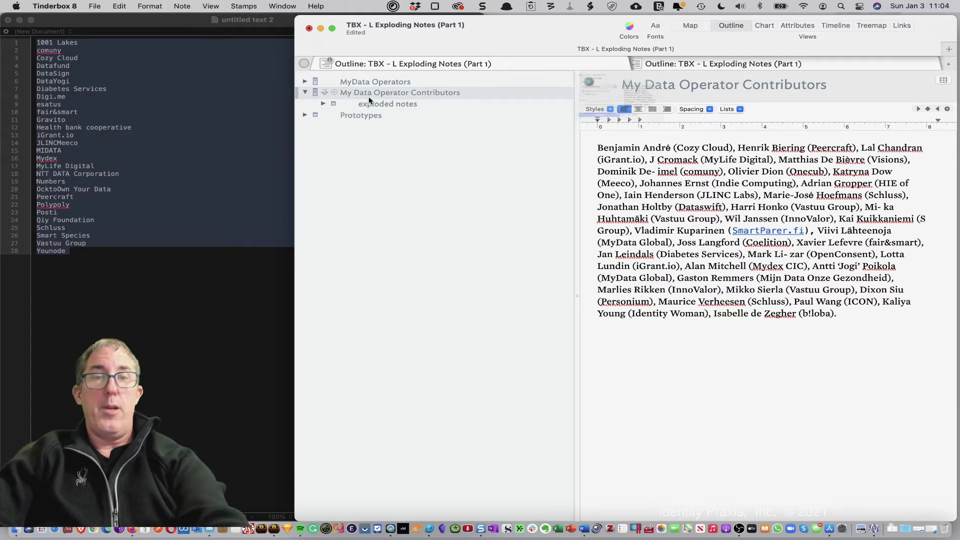
key("super+alt+x")
Explode the contributors note at the comma delimiter into 34 name notes
left_click(596, 46)
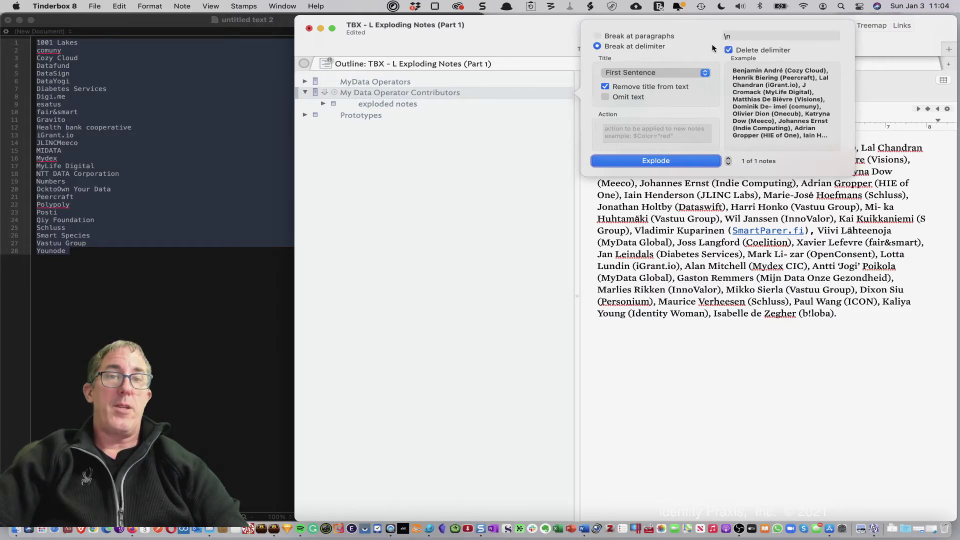
key("BackSpace")
key("BackSpace")
type(",")
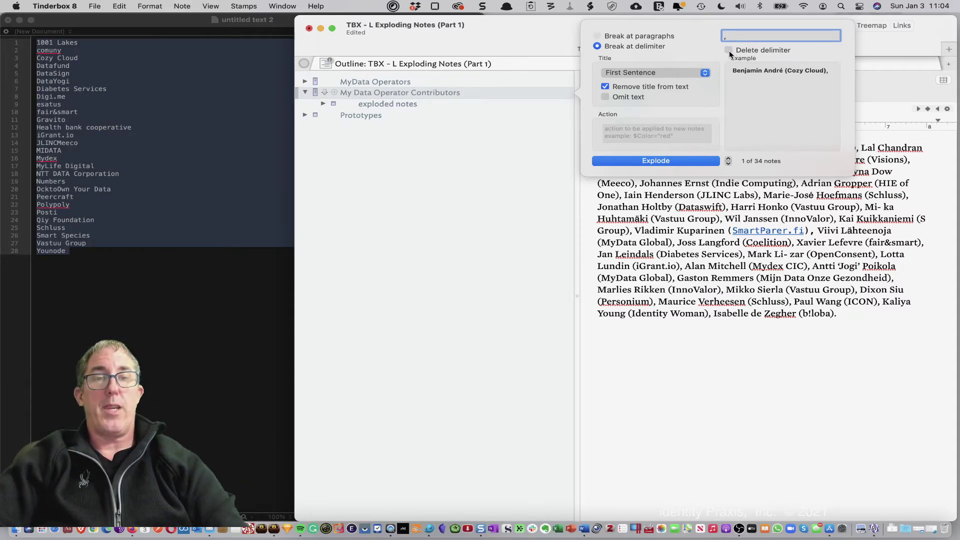
left_click(655, 161)
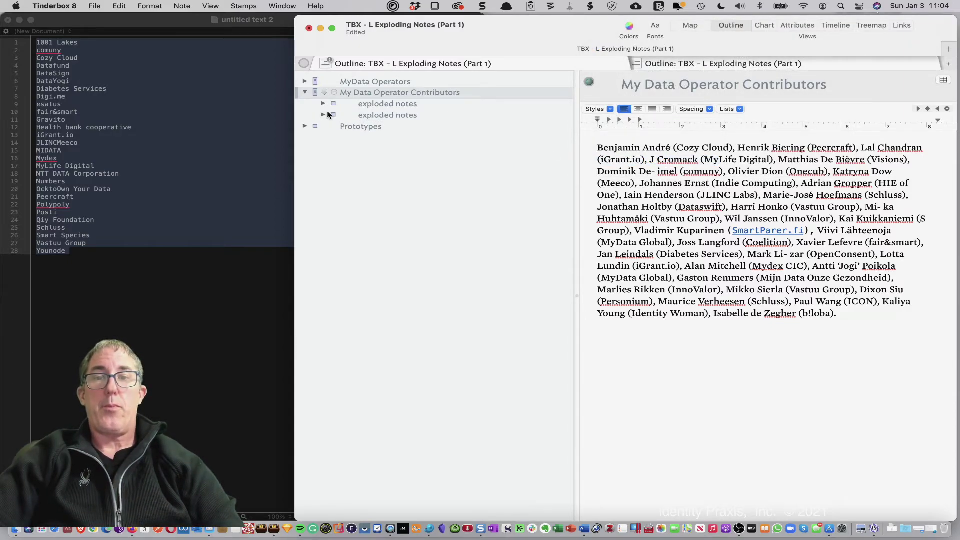
Inspect the new name notes and compare them with the first container and the combined text
left_click(324, 114)
left_click(402, 128)
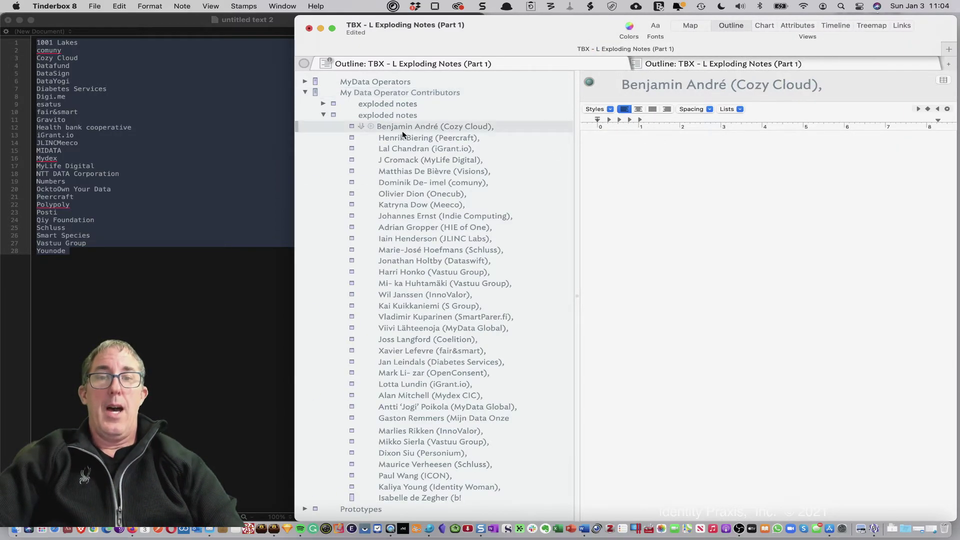
left_click(439, 141)
left_click(441, 160)
left_click(409, 105)
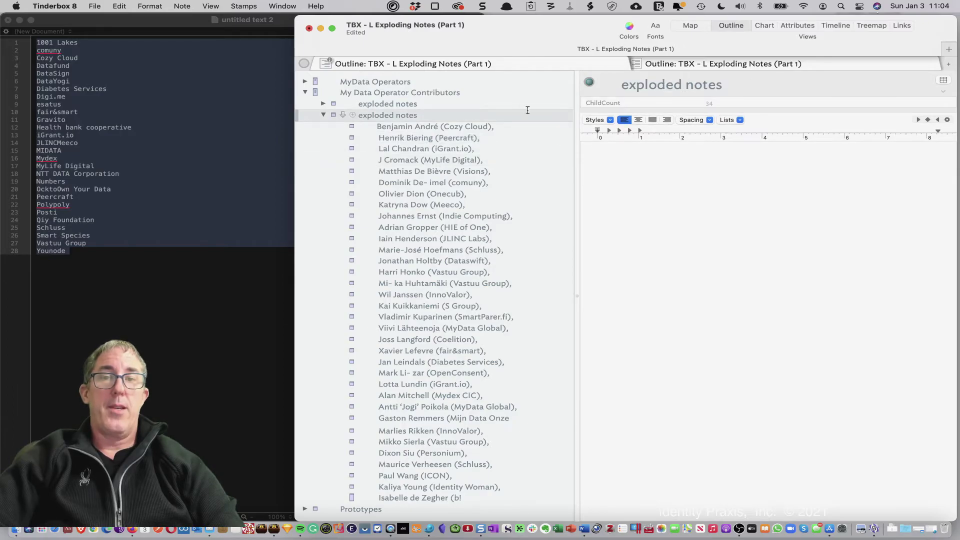
left_click(494, 92)
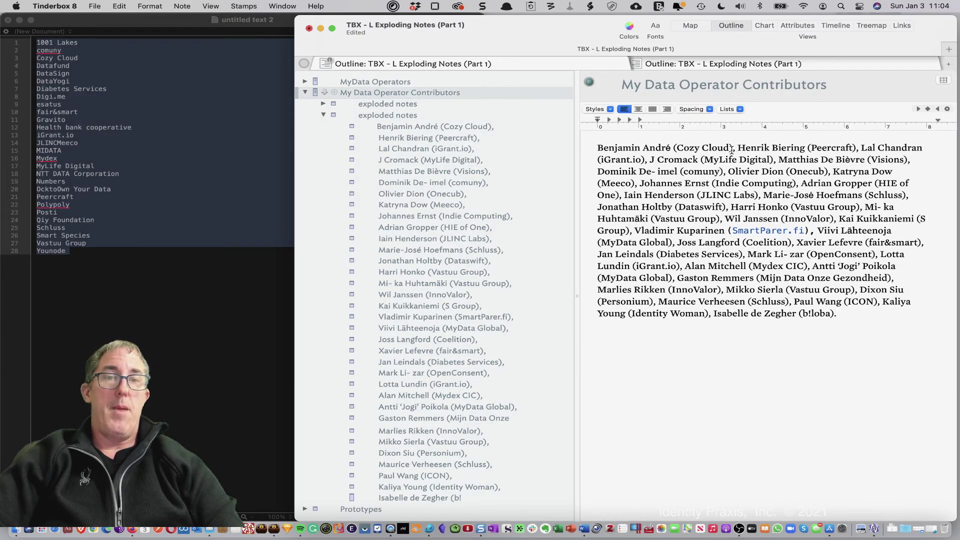
left_click(378, 148)
Browse the name notes, collapse the container, and reopen the contributors note's explode settings
key("Down")
key("Left")
key("Left")
key("Down")
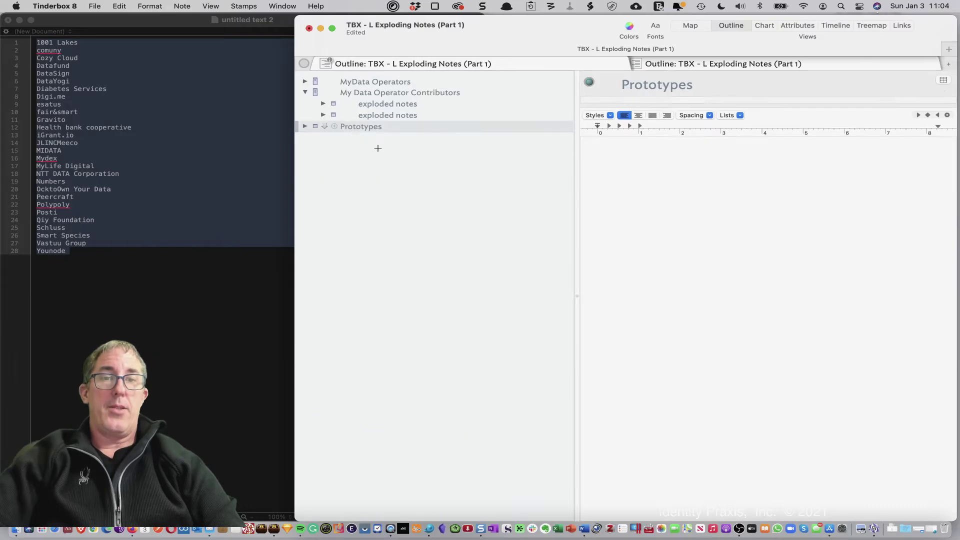
key("Right")
key("Down")
left_click(322, 115)
left_click(390, 146)
key("Down")
key("Down")
key("Down")
key("Down")
key("Down")
key("Down")
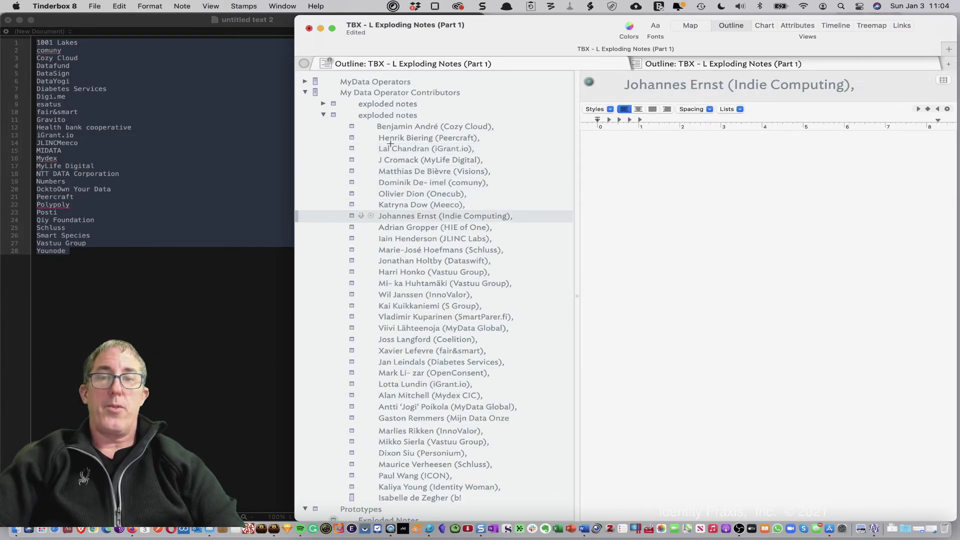
left_click(325, 114)
left_click(375, 93)
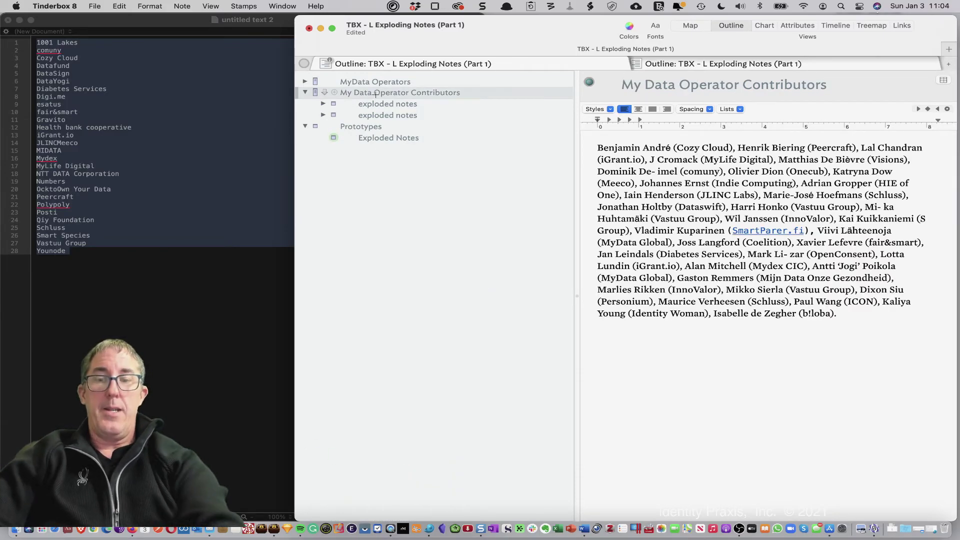
key("super+shift+x")
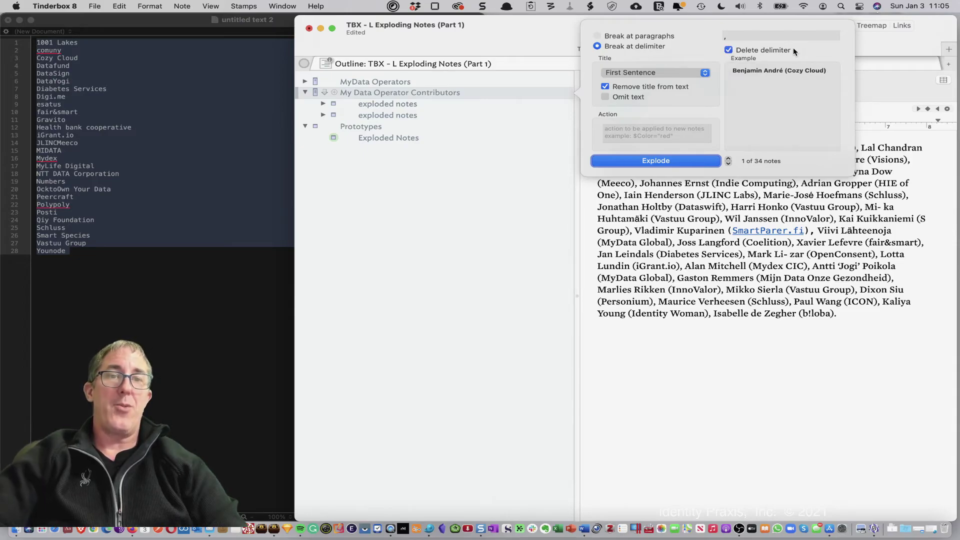
Explode the contributors text again at commas, keeping the delimiter in each note
left_click(728, 50)
left_click(728, 50)
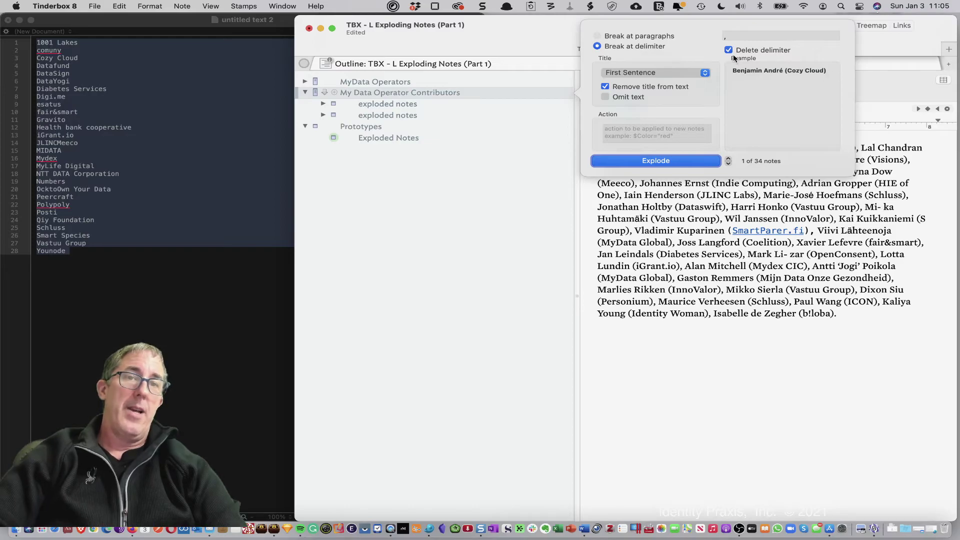
left_click(731, 50)
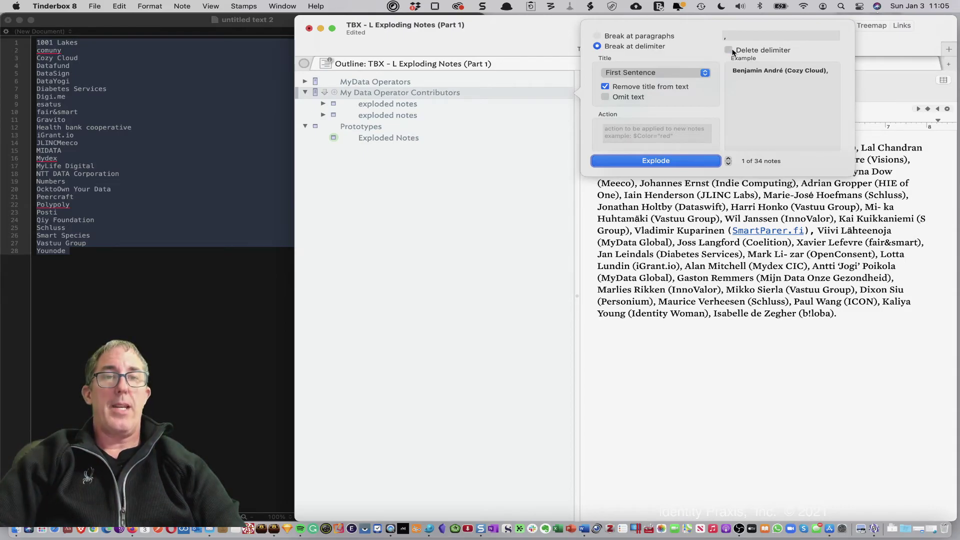
left_click(656, 160)
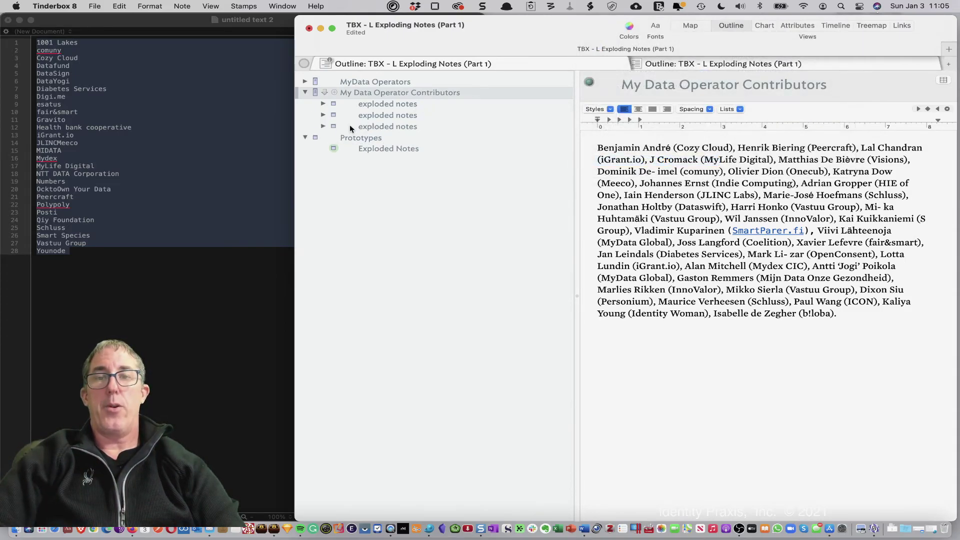
Move all name notes from the third exploded container directly under My Data Operator Contributors
left_click(331, 128)
left_click(323, 126)
left_click(413, 147)
left_click(458, 138)
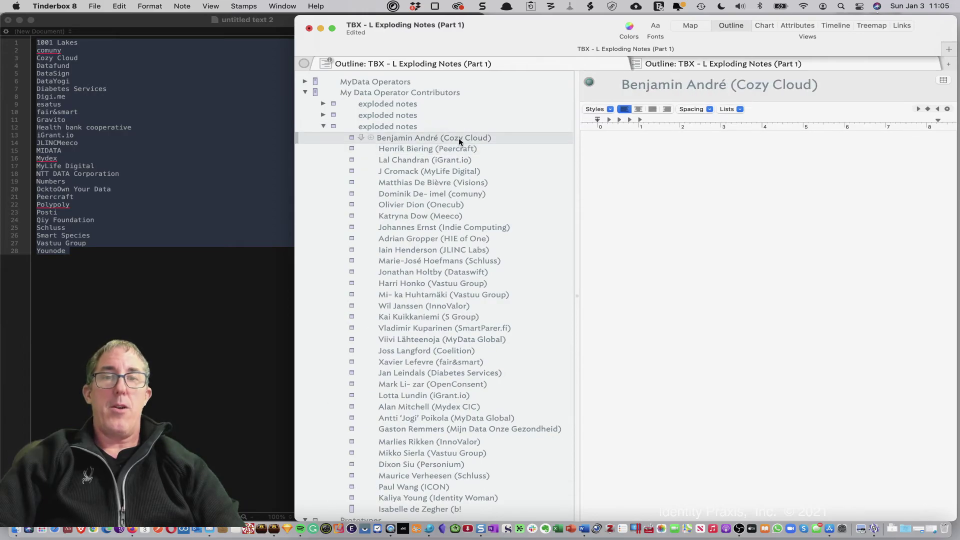
scroll(430, 325, "down", 5)
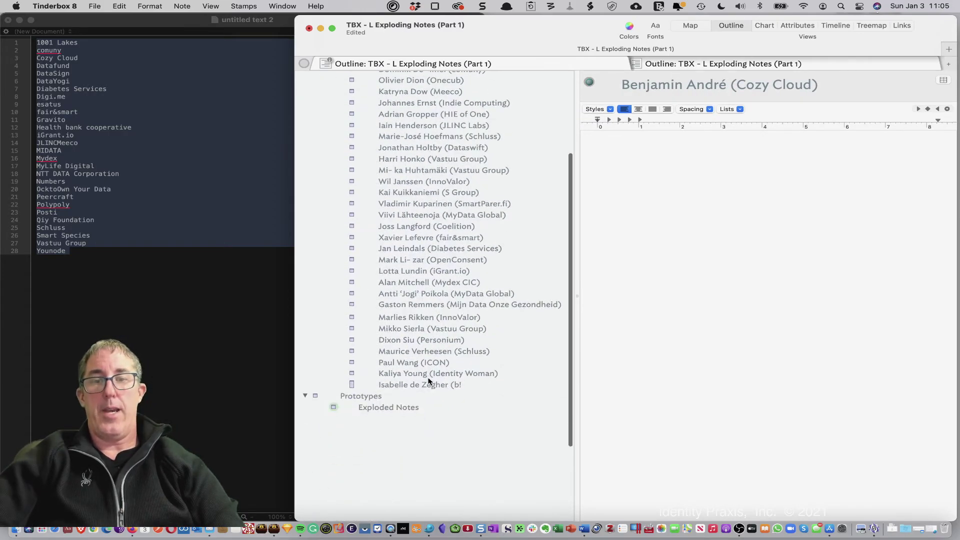
left_click(429, 384, "shift")
scroll(428, 384, "up", 5)
left_click_drag(429, 137, 427, 93)
Delete the three exploded notes containers and collapse the contributors list
scroll(405, 338, "down", 8)
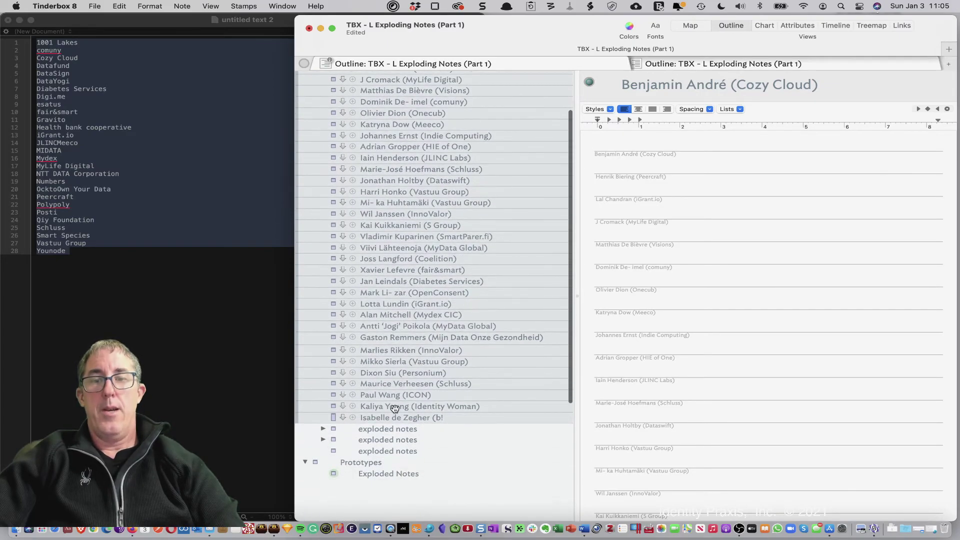
left_click(401, 428)
left_click(401, 450, "shift")
key("Delete")
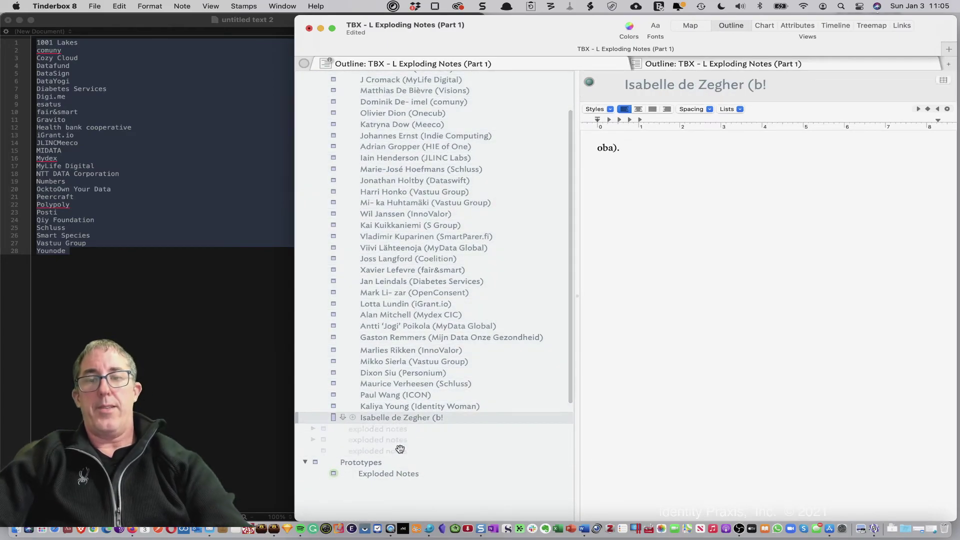
left_click(305, 91)
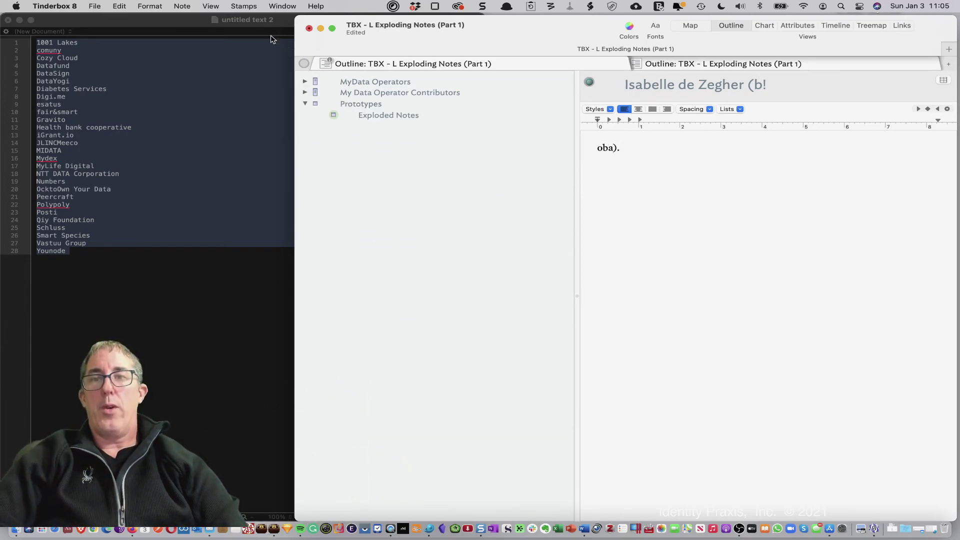
Close BBEdit's untitled text 2 document without saving
left_click(78, 21)
left_click(8, 20)
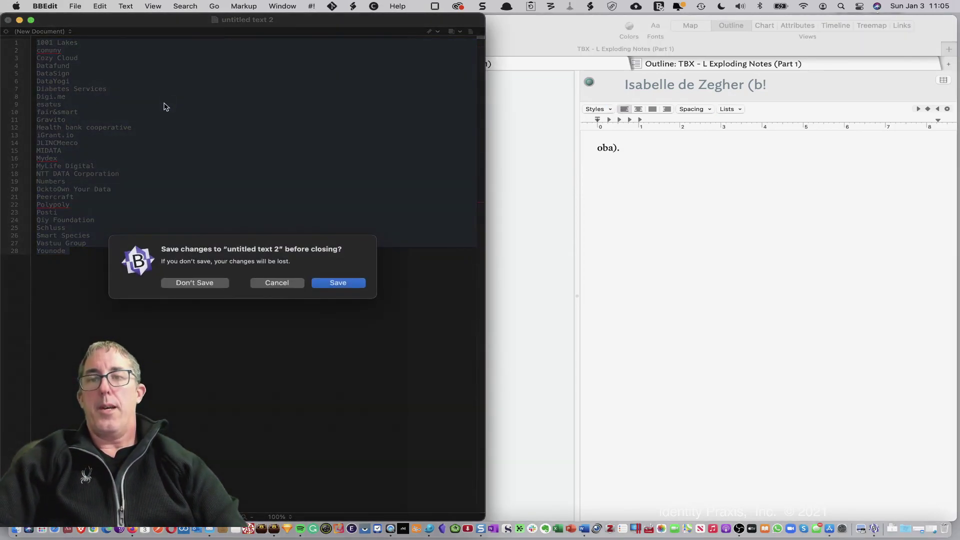
left_click(195, 283)
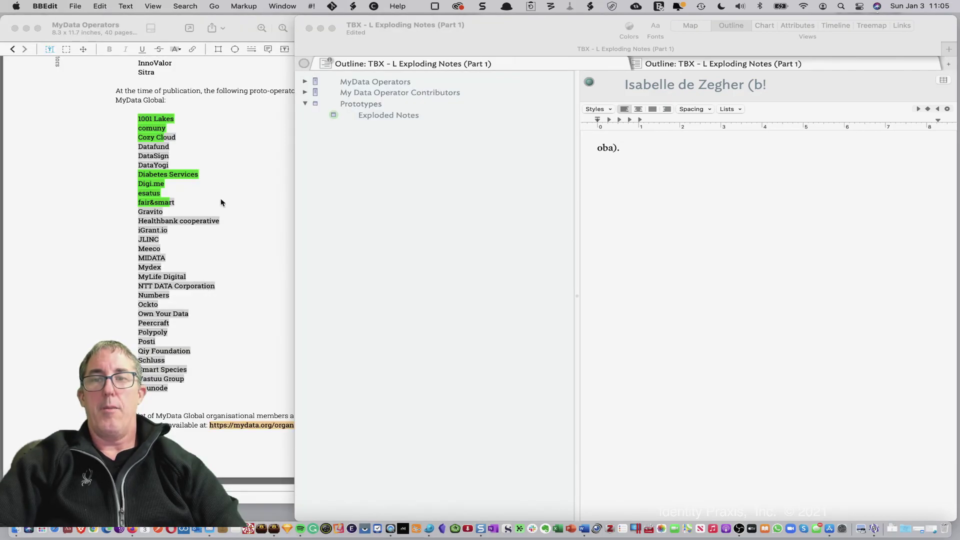
scroll(201, 256, "down", 5)
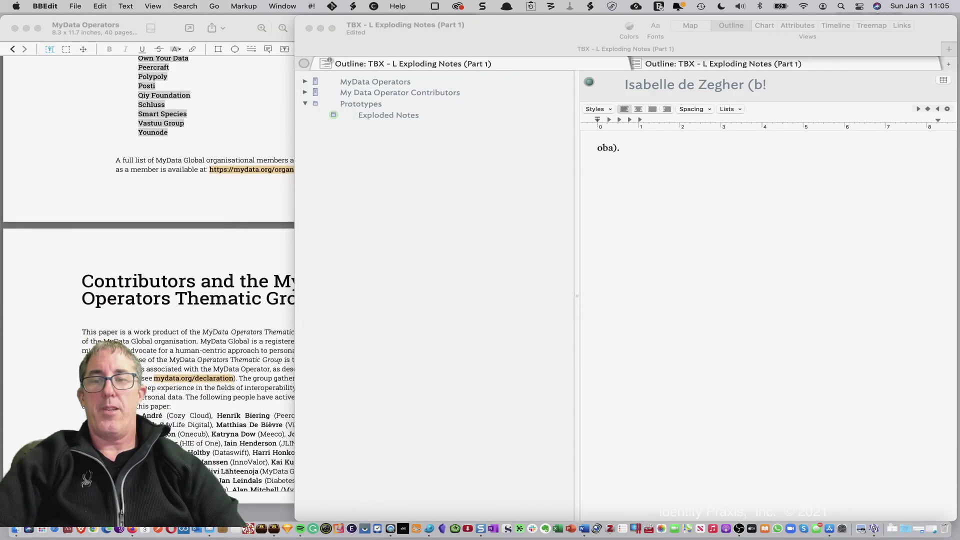
scroll(187, 434, "up", 10)
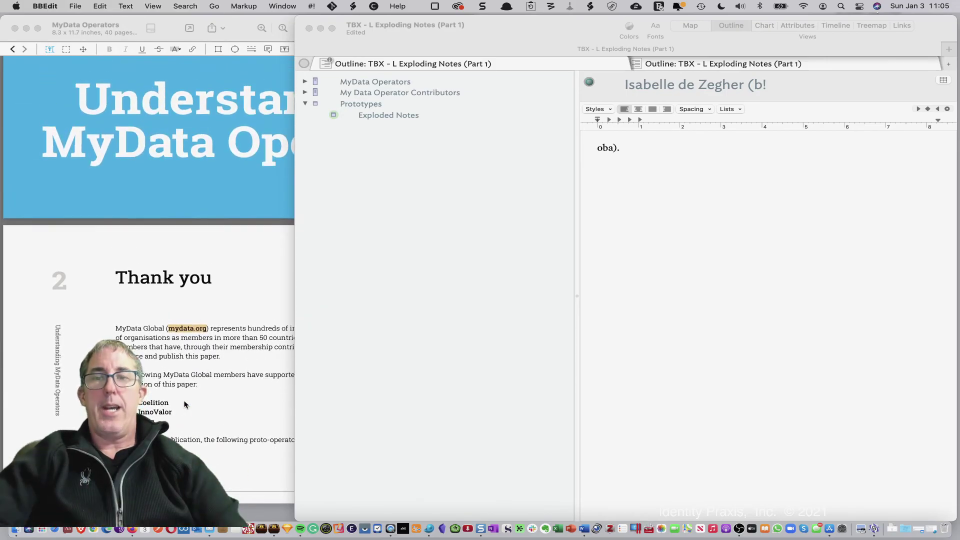
Return to Tinderbox and expand My Data Operator Contributors and MyData Operators
left_click(379, 151)
left_click(304, 93)
left_click(305, 81)
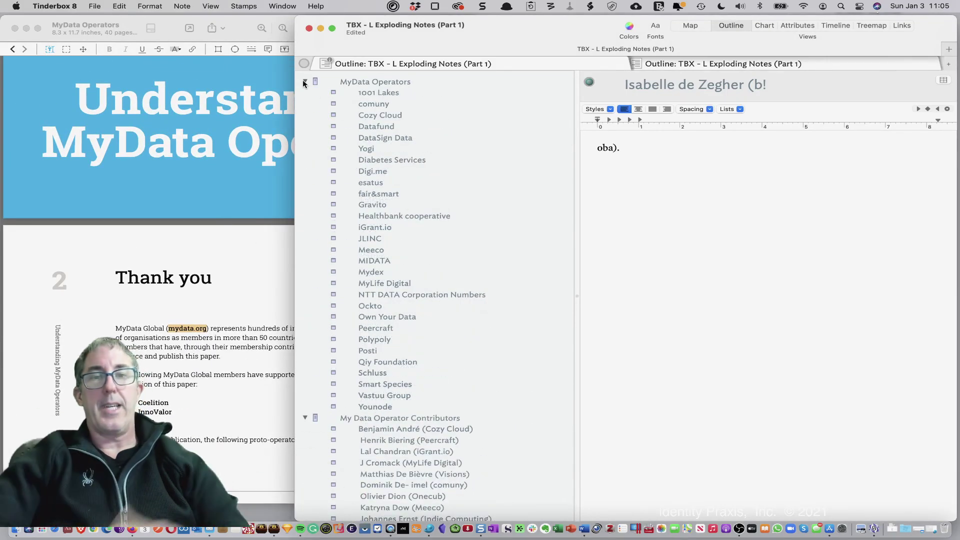
Move the stray 'oba).' text from the last contributor note's body onto the end of its title
scroll(407, 160, "down", 10)
scroll(385, 275, "down", 3)
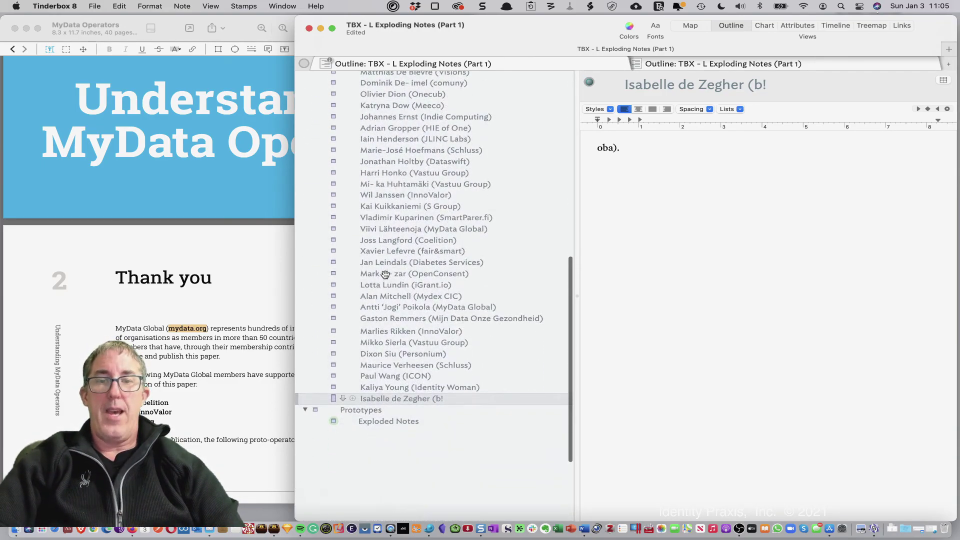
left_click(385, 274)
left_click(438, 400)
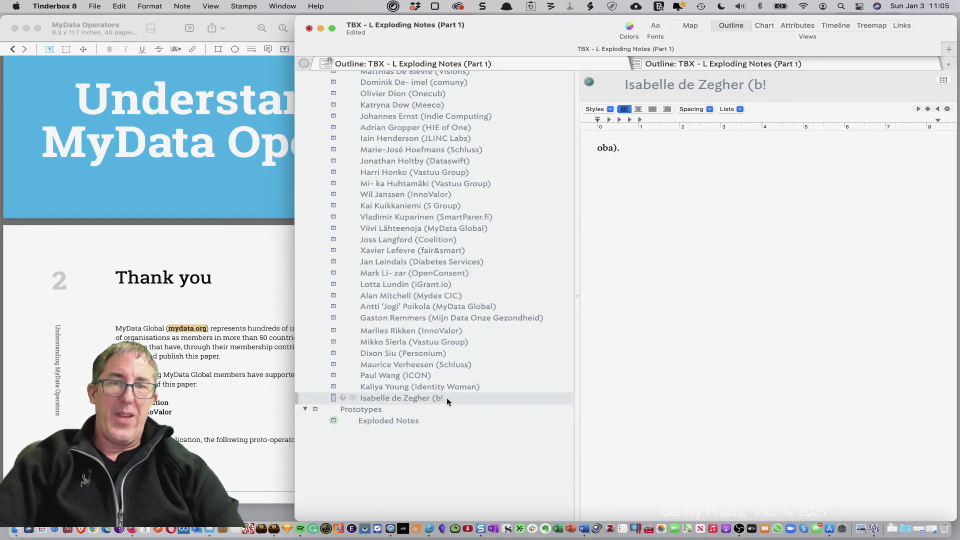
left_click_drag(624, 148, 582, 144)
key("super+x")
left_click(452, 399)
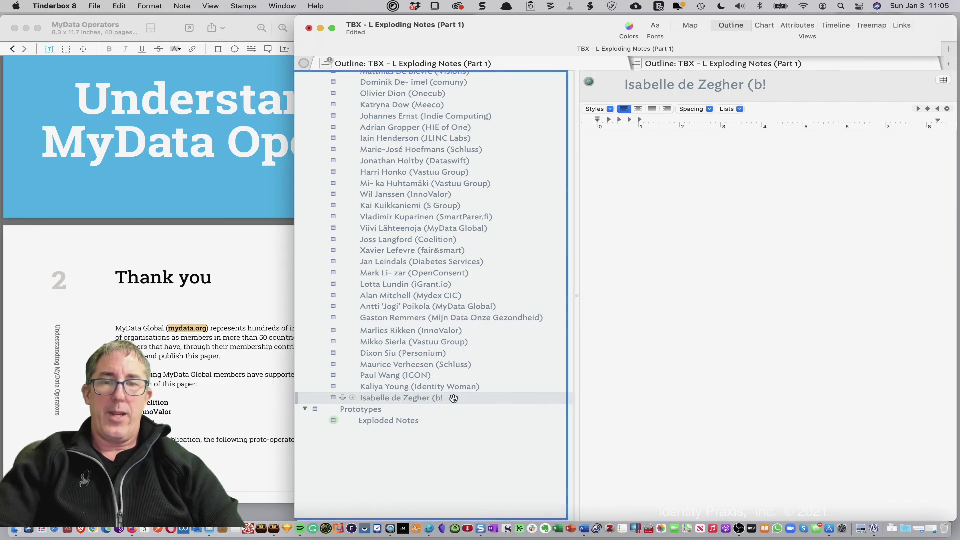
key("super+v")
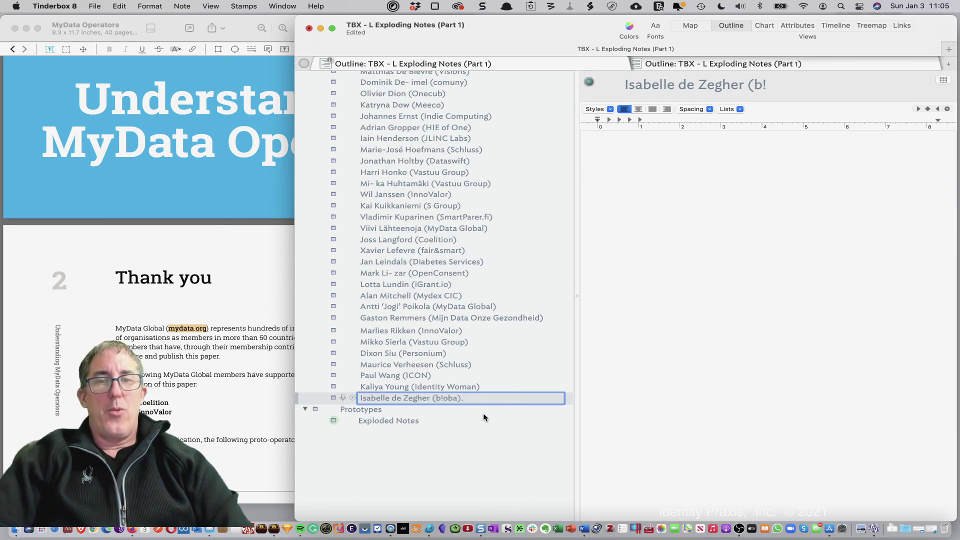
left_click(481, 397)
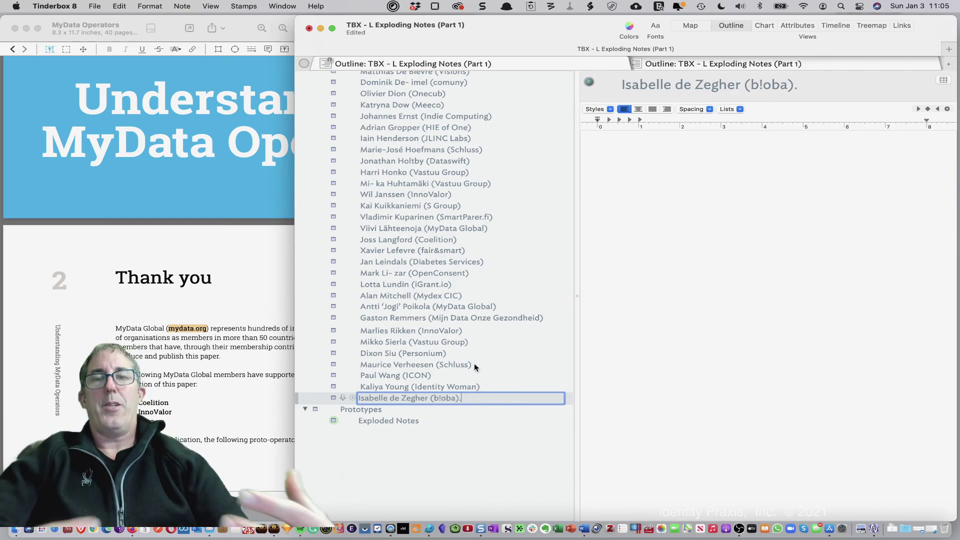
scroll(473, 363, "up", 4)
scroll(474, 366, "up", 5)
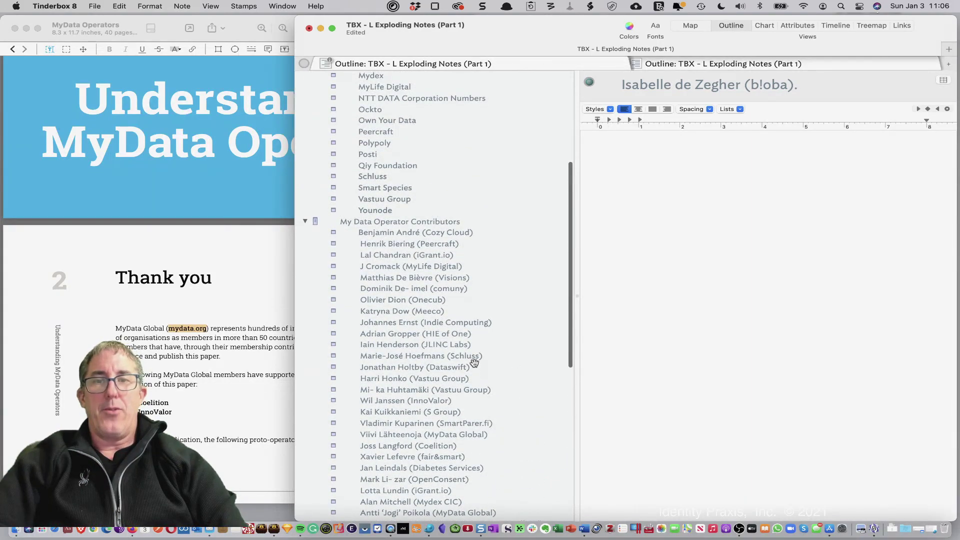